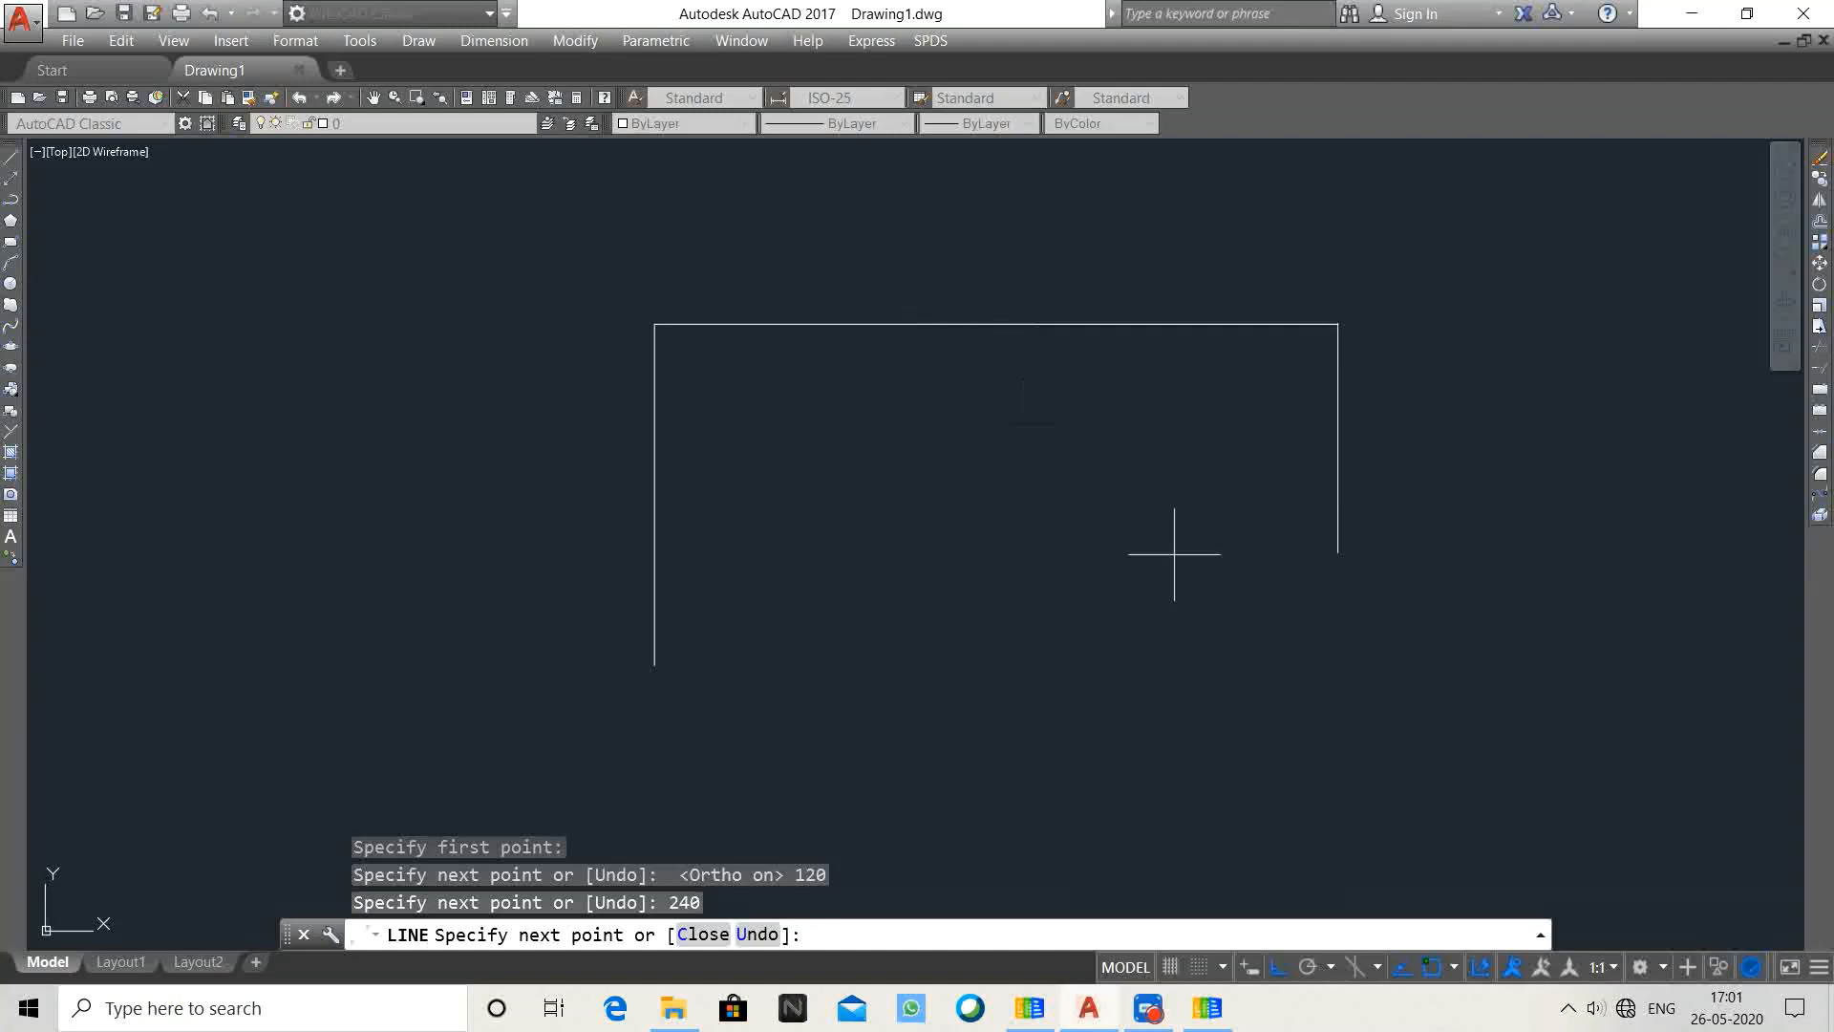
Complete the rectangle with a 120-unit right side and a 240-unit bottom edge, then close the line sequence
text(120)
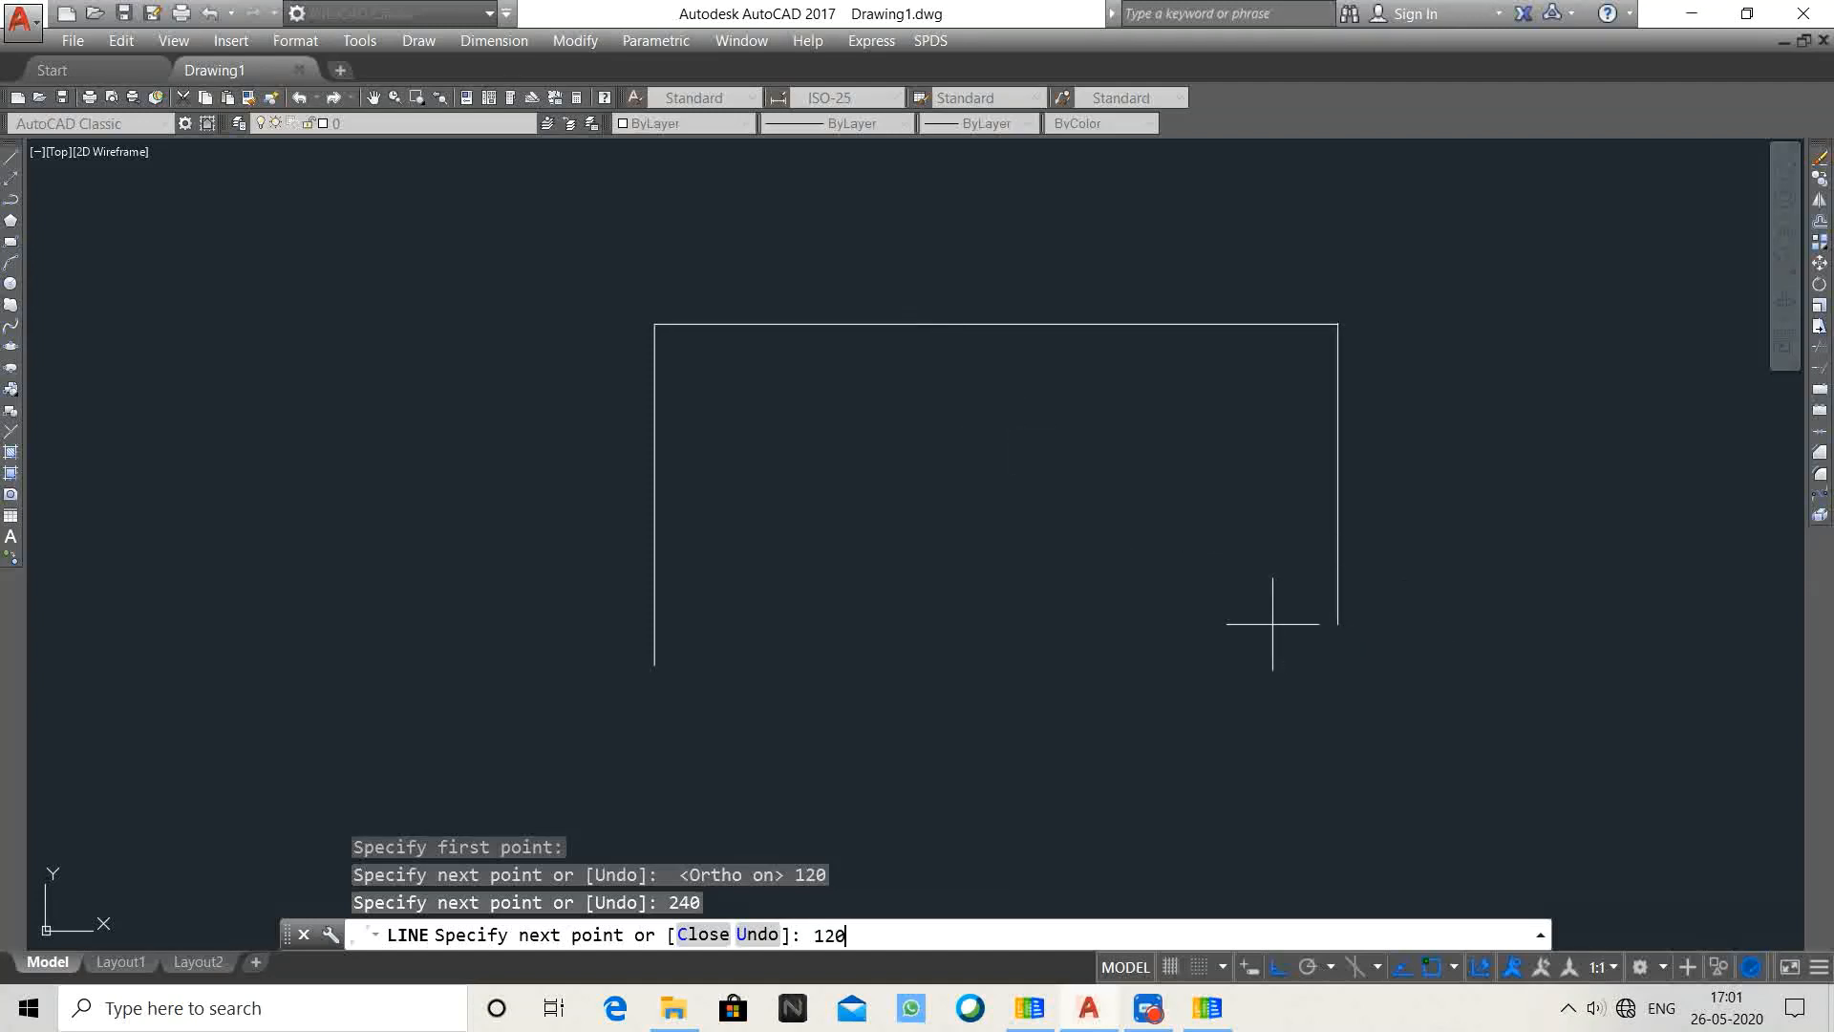
key(Return)
text(2)
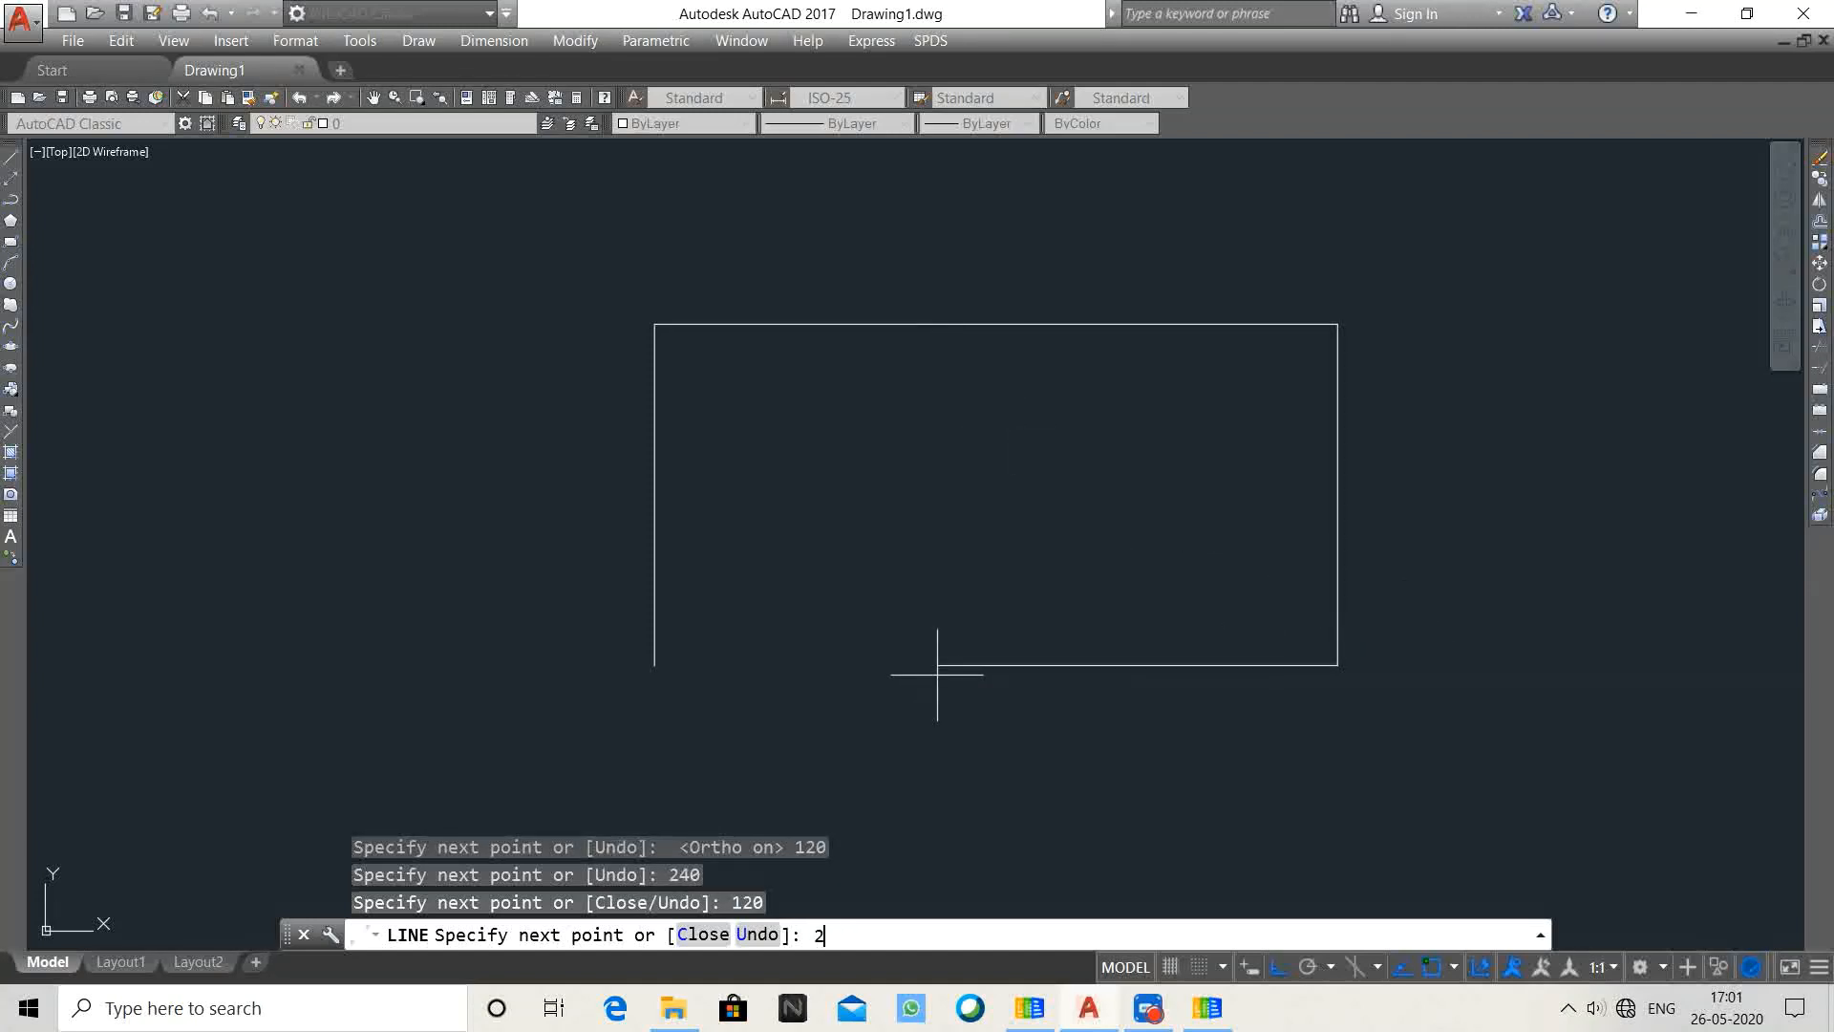
text(40)
key(Return)
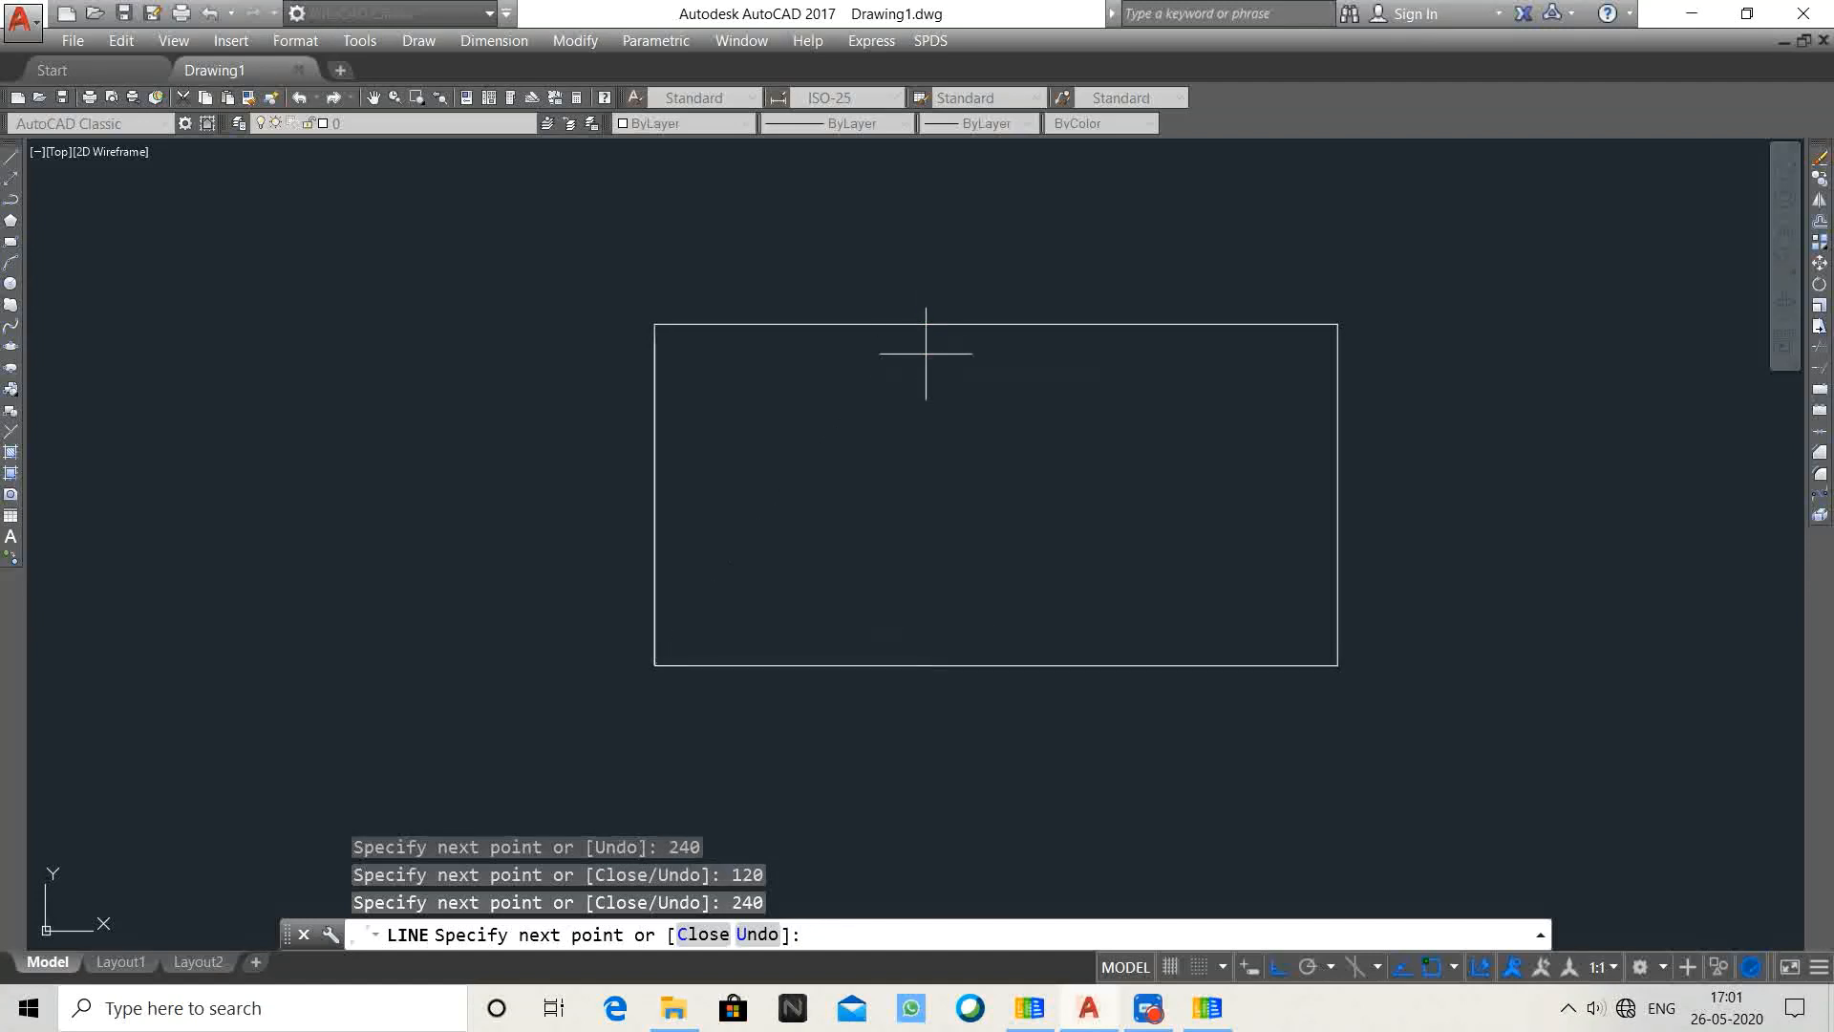
text(c)
key(Return)
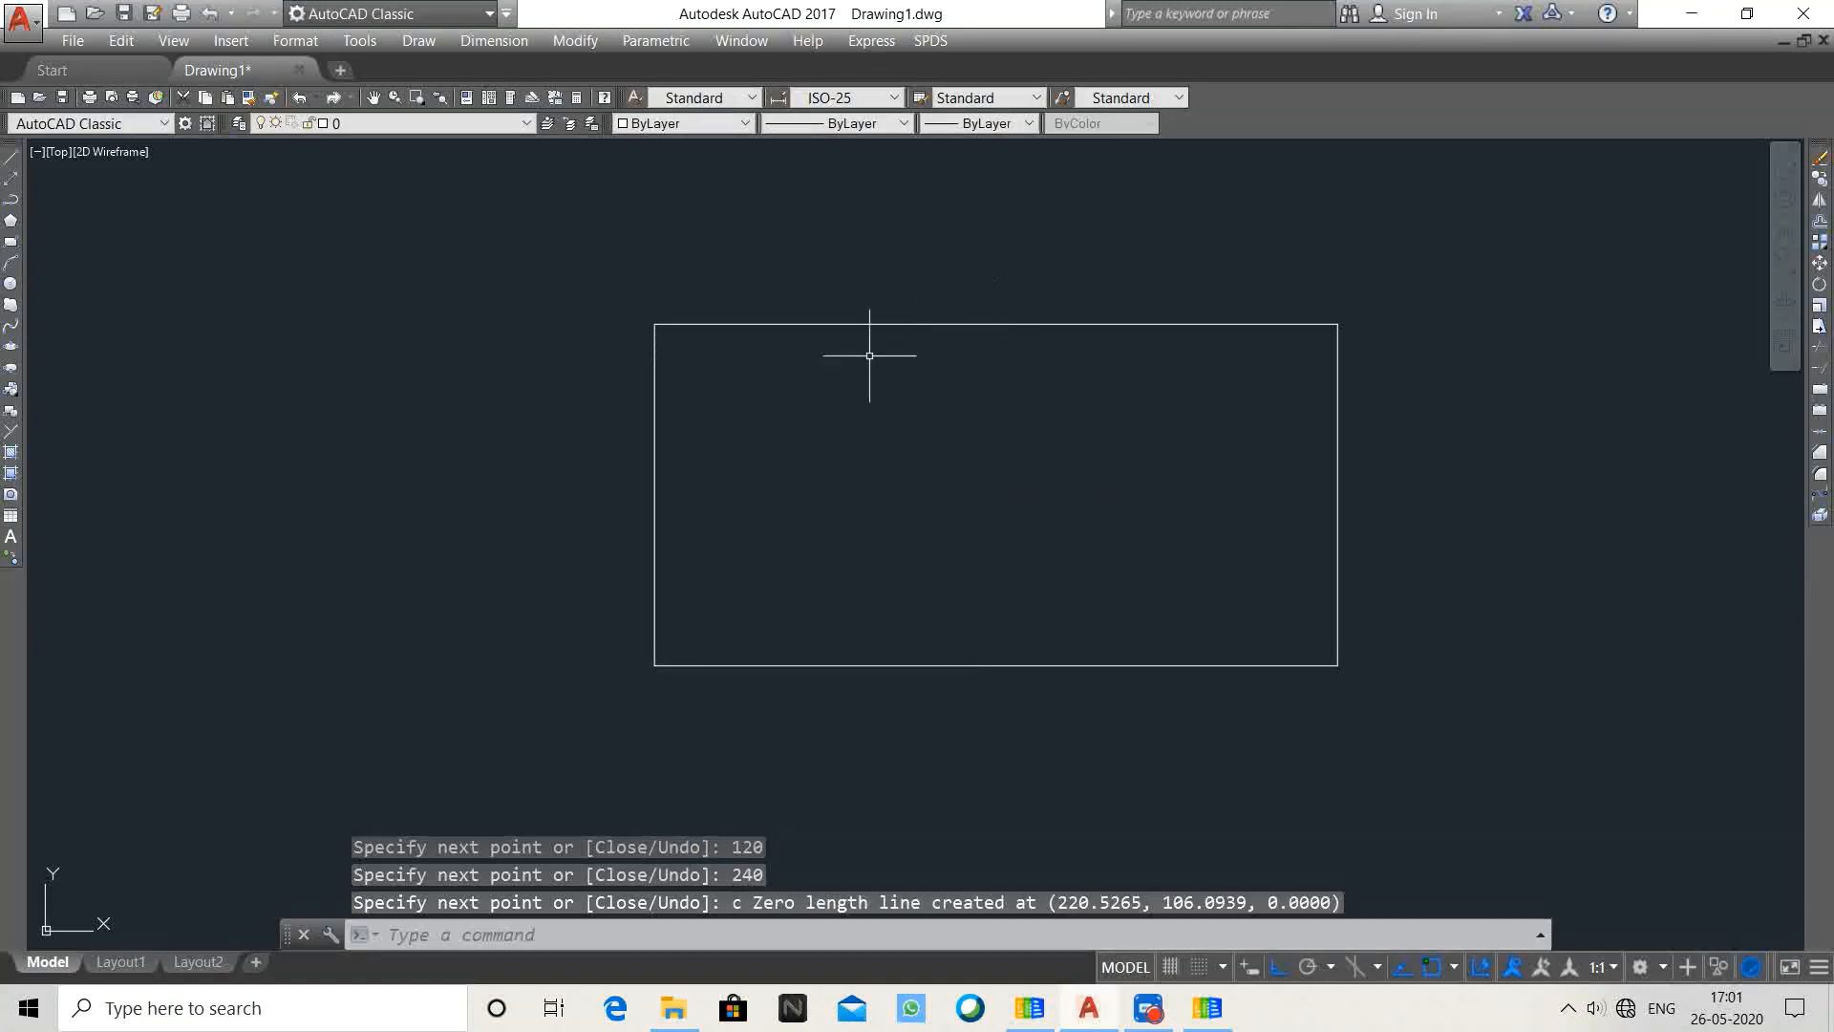
Draw a circle of radius 90 centred on the midpoint of the rectangle's top edge
text(c)
key(Return)
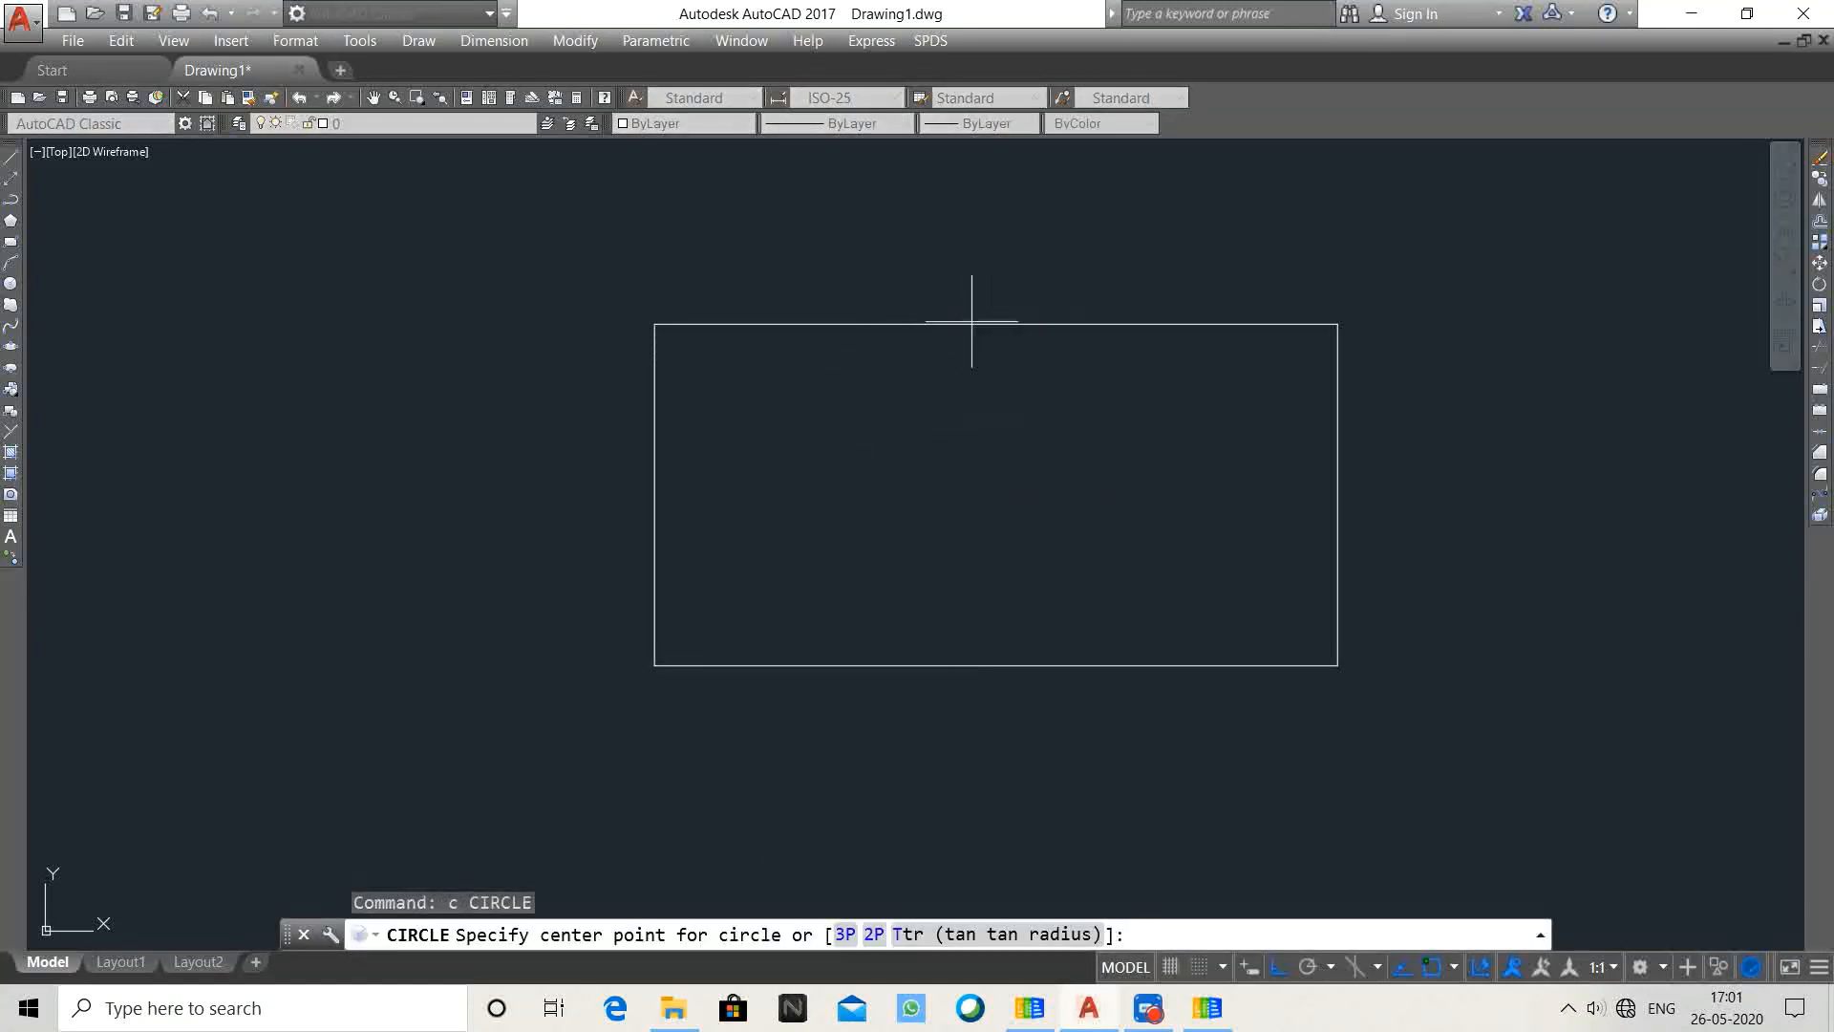
click(997, 324)
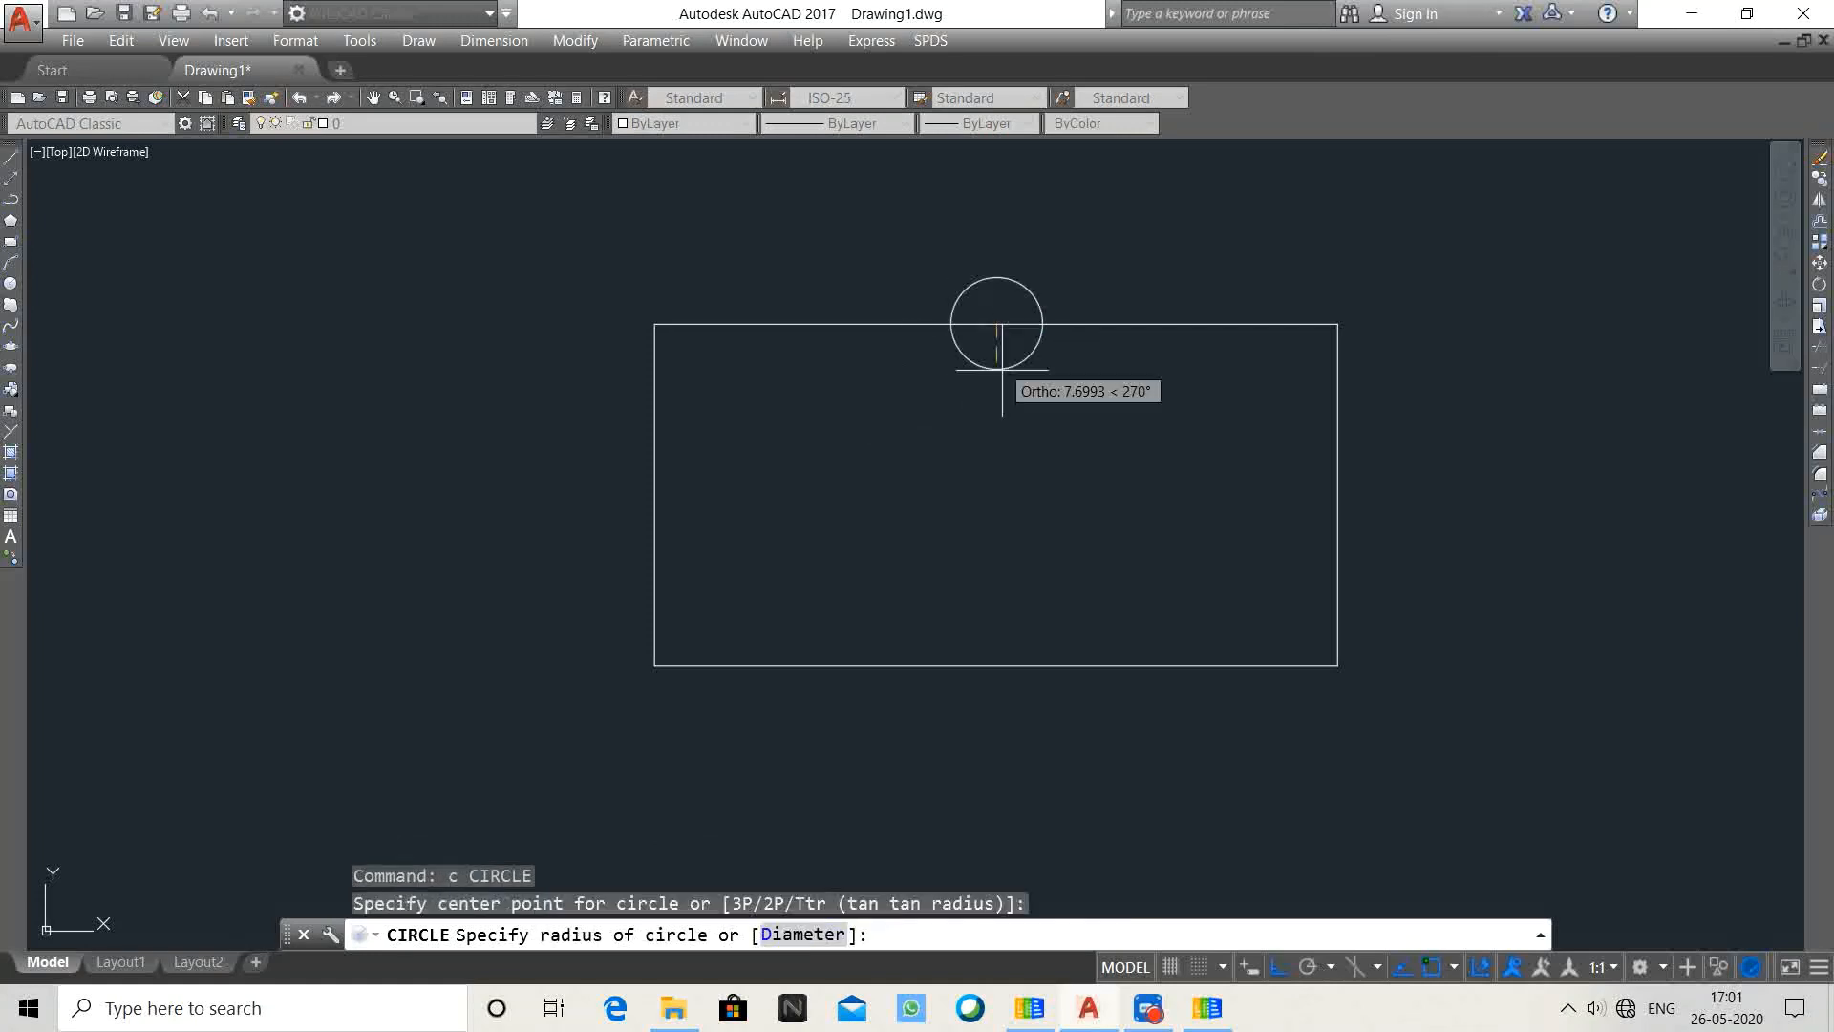
text(9)
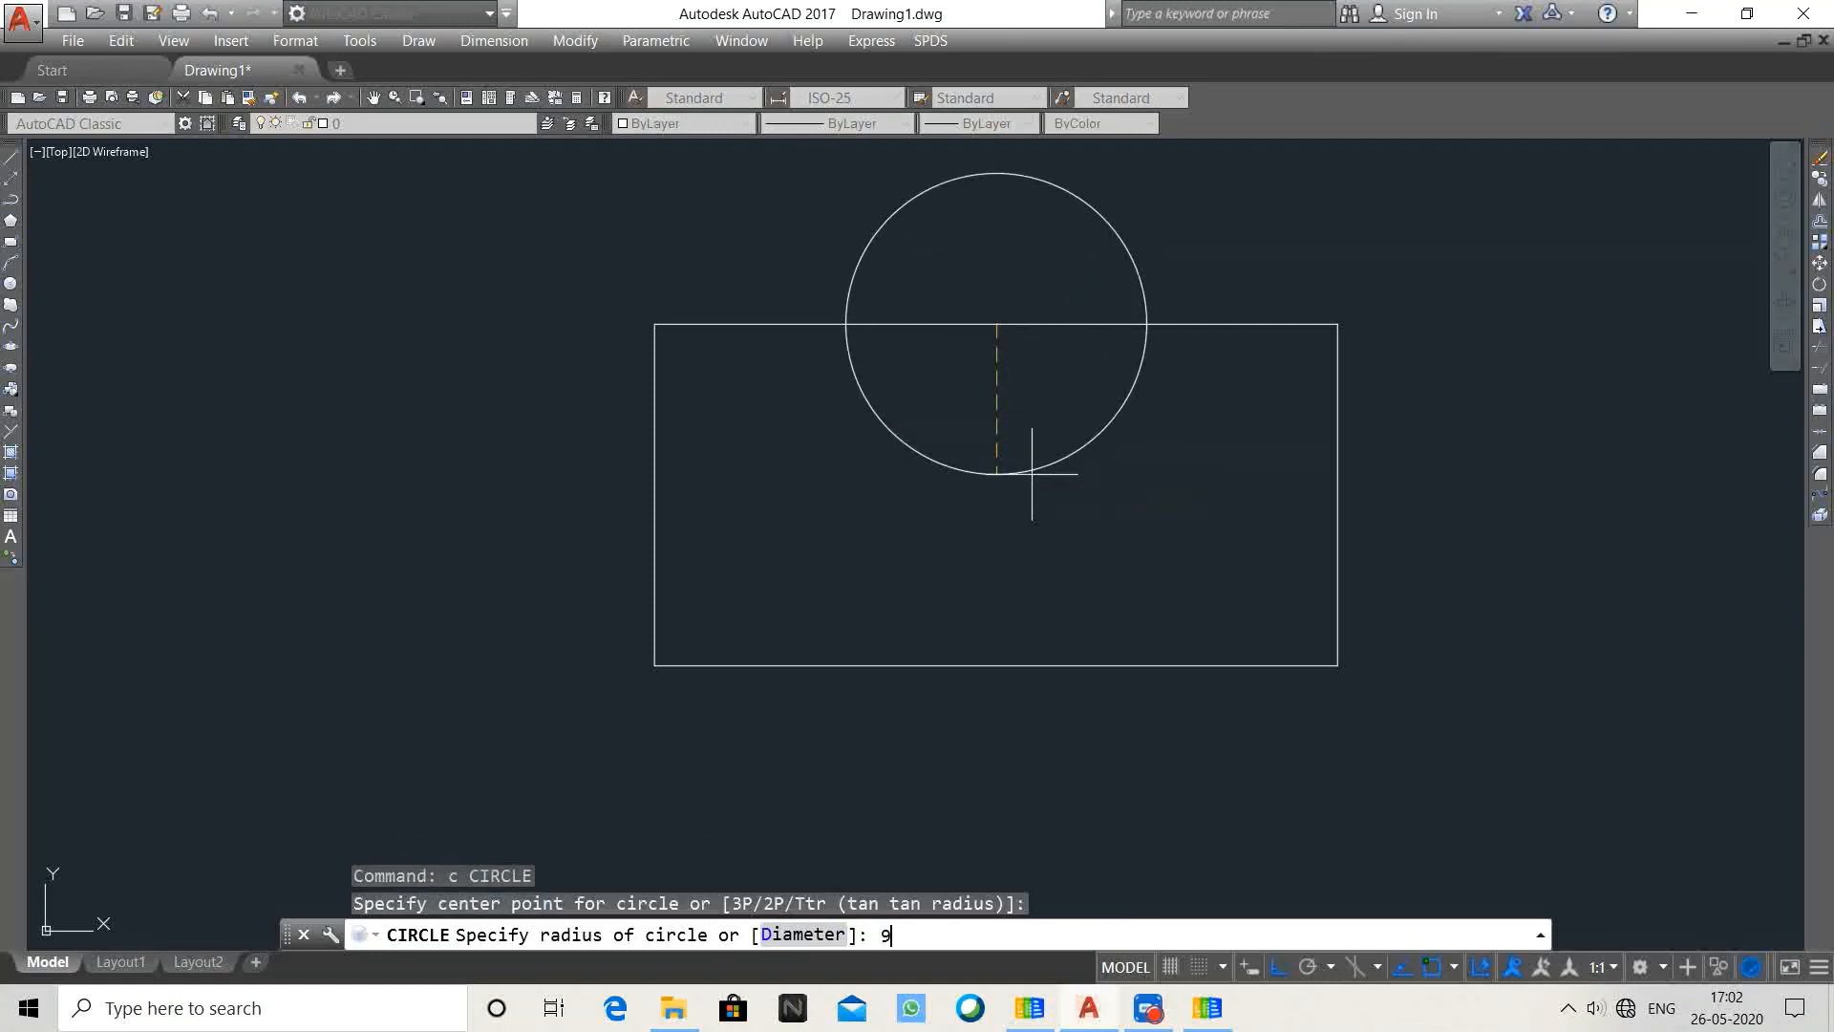
text(0)
key(Return)
scroll(1036, 478, down, 4)
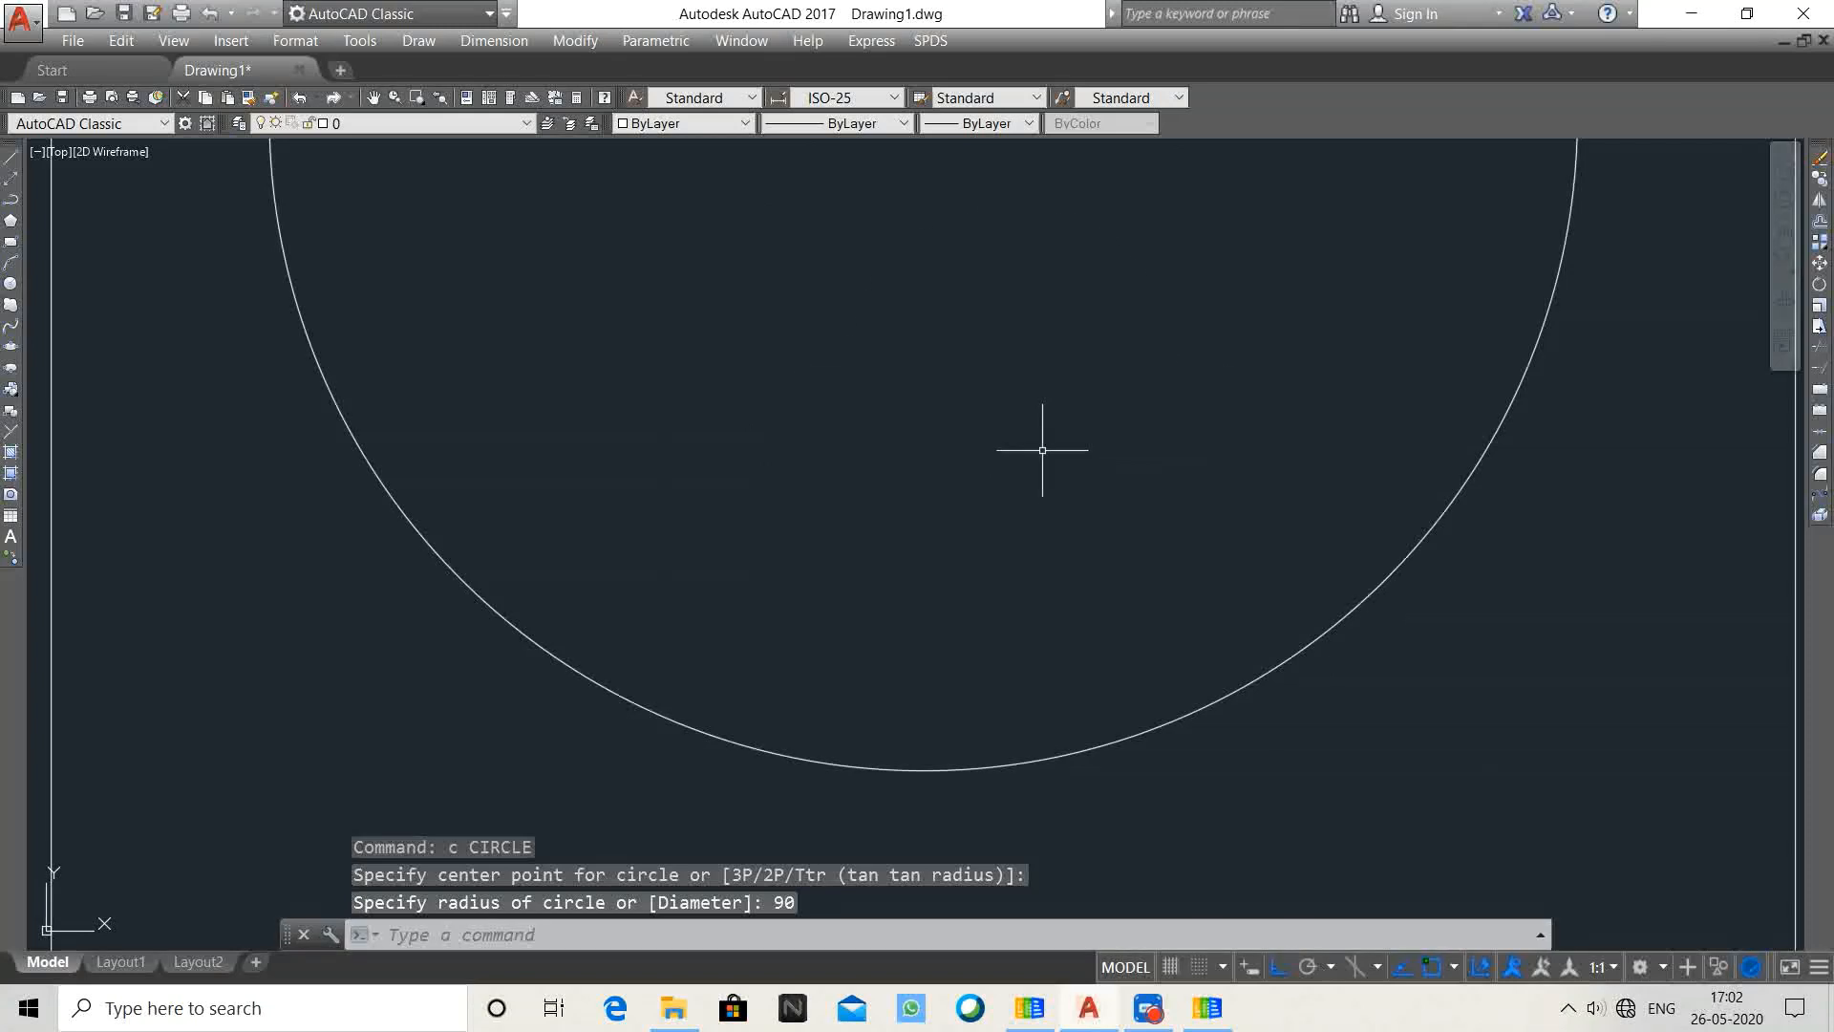
middle_drag(1032, 467, 971, 573)
text(tr)
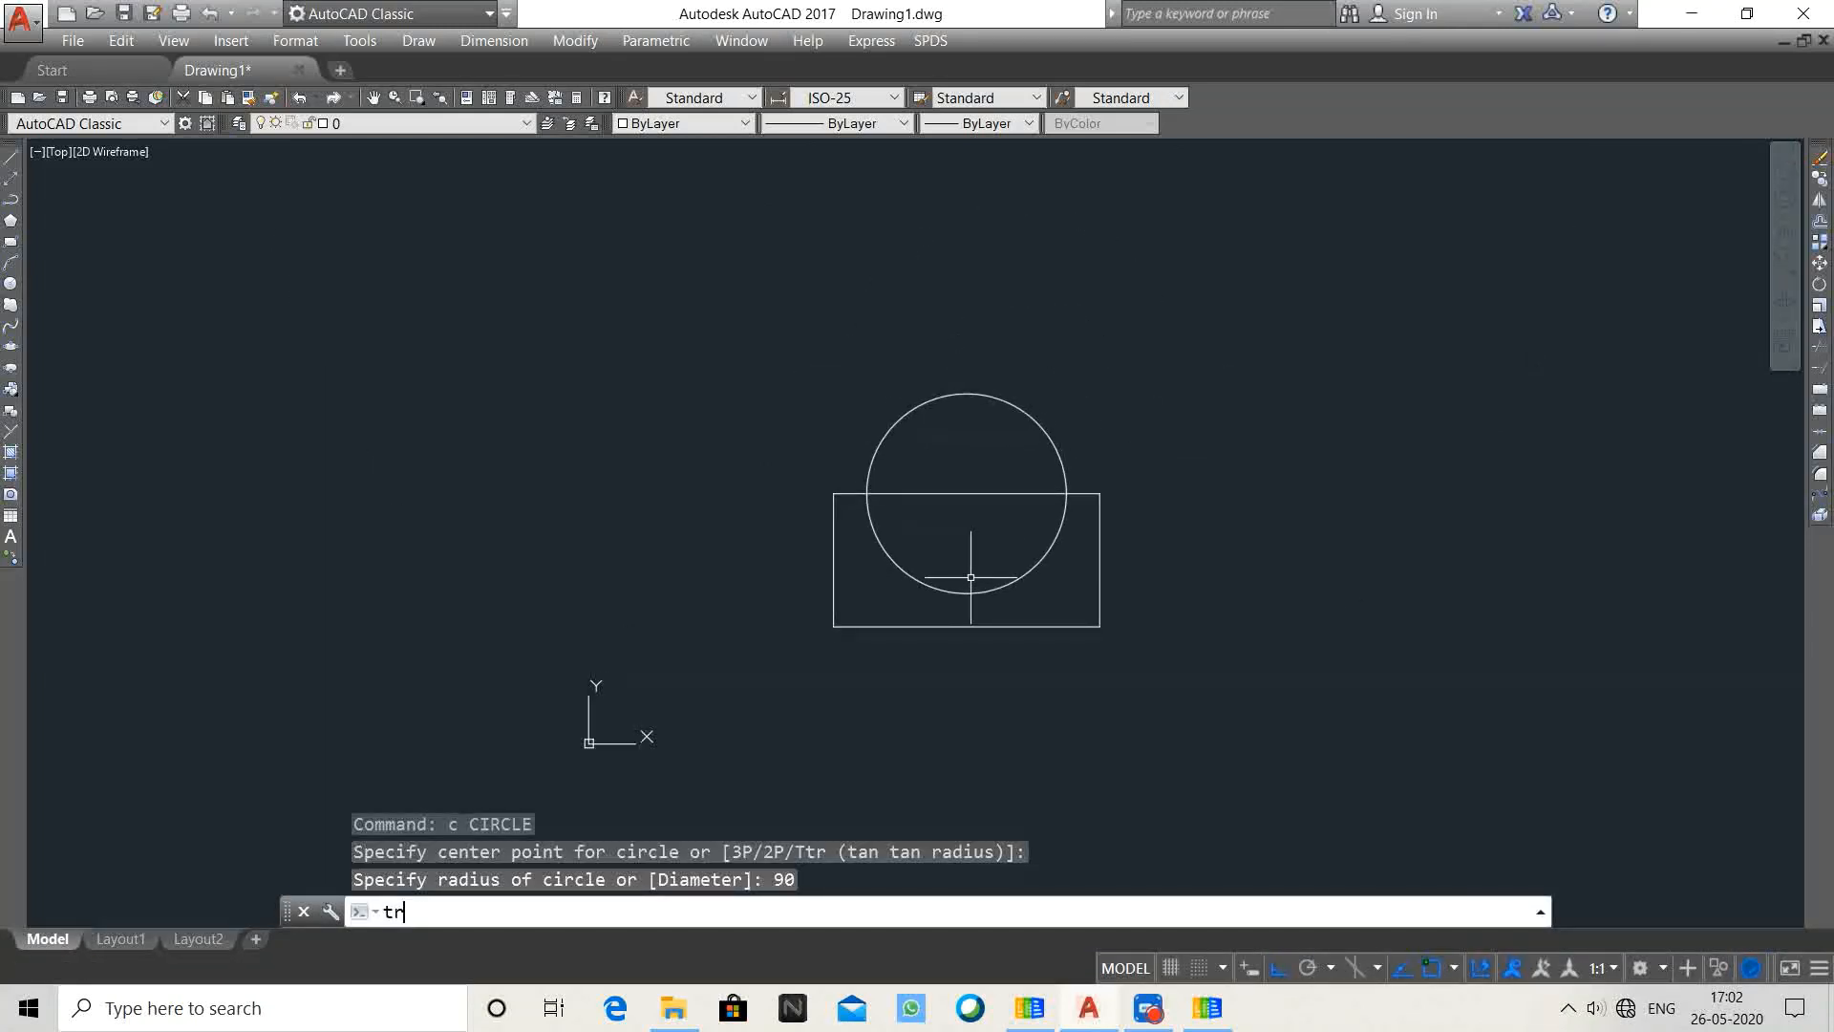
key(Return)
key(Return)
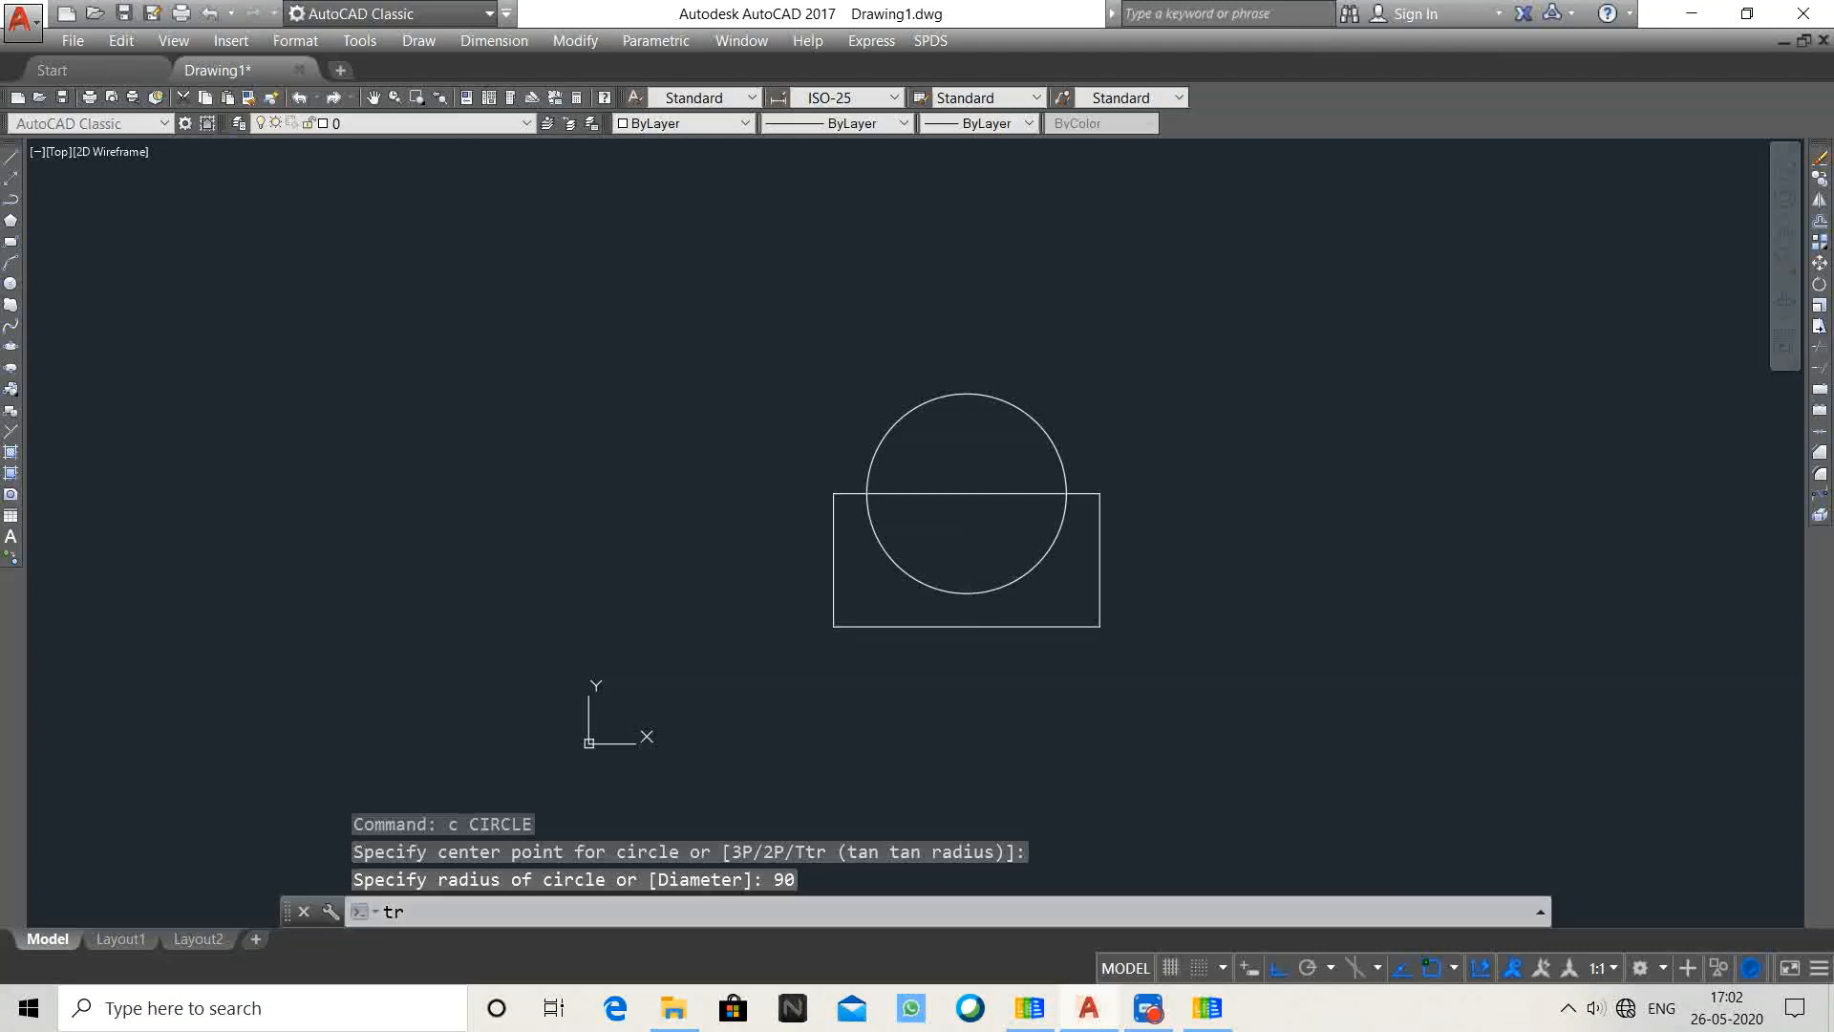
click(932, 436)
click(863, 396)
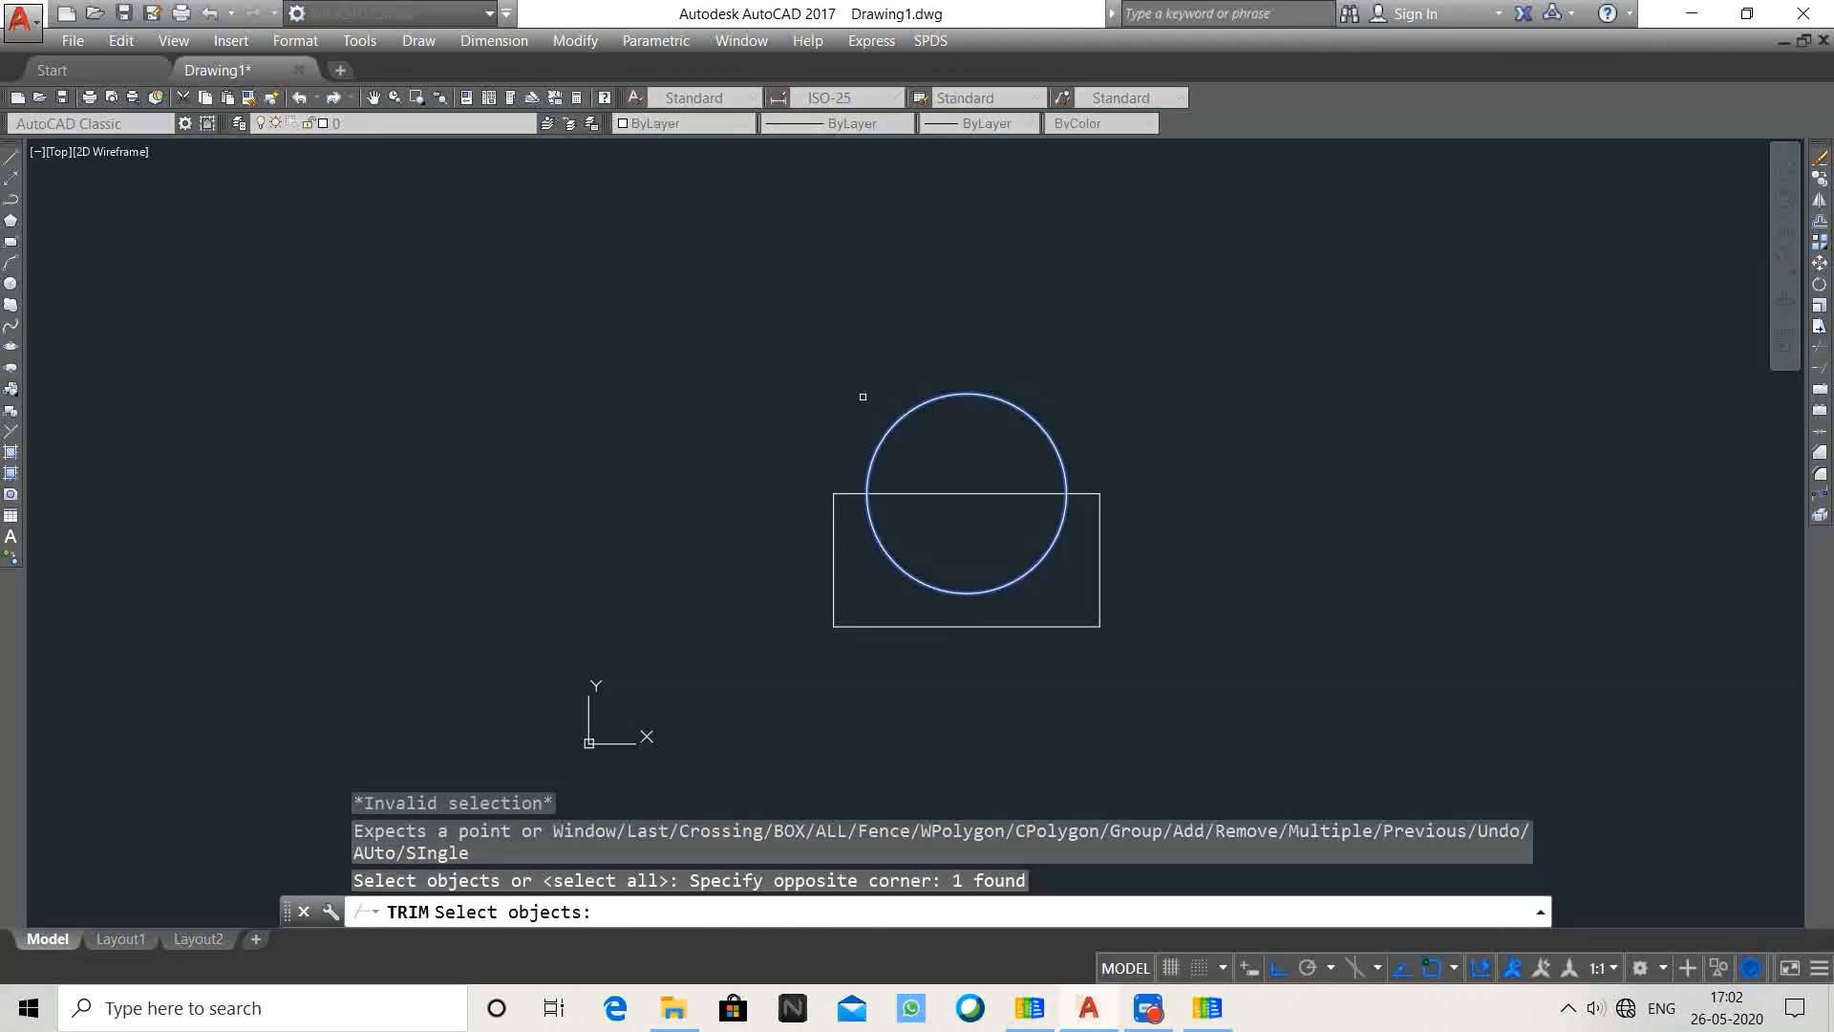
key(Return)
click(873, 412)
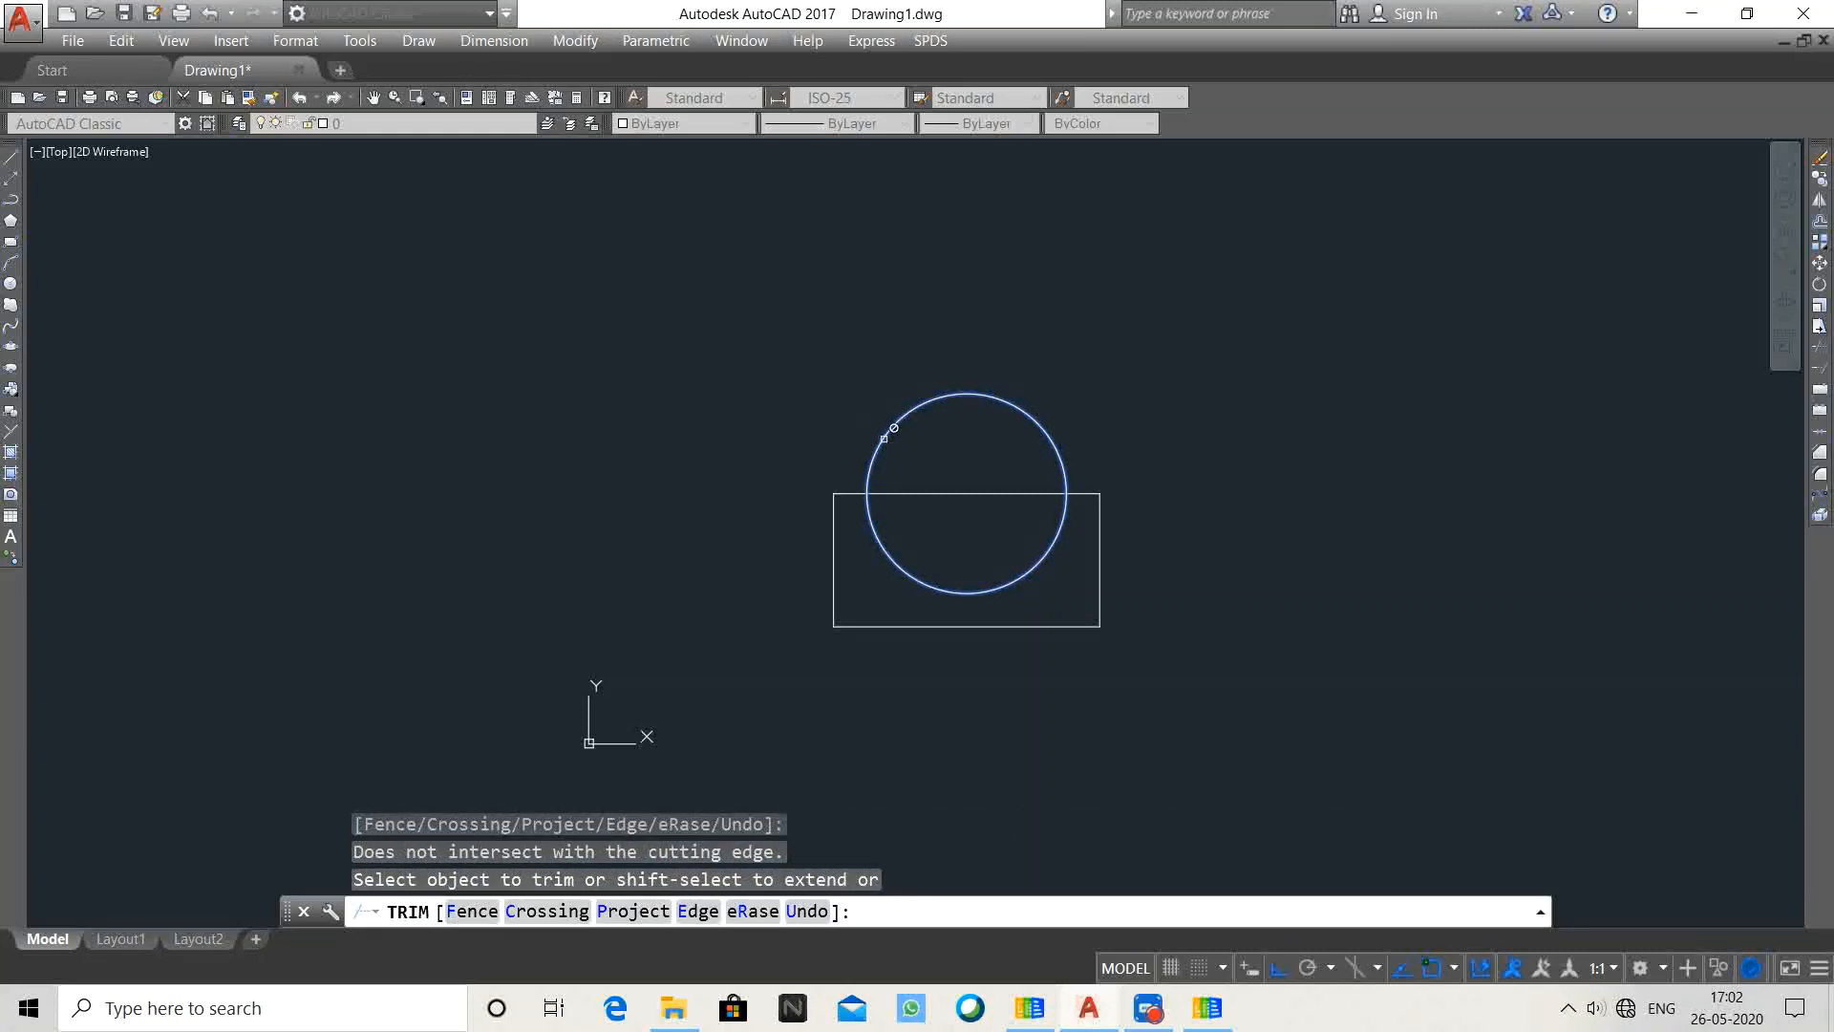
right_click(824, 344)
click(841, 357)
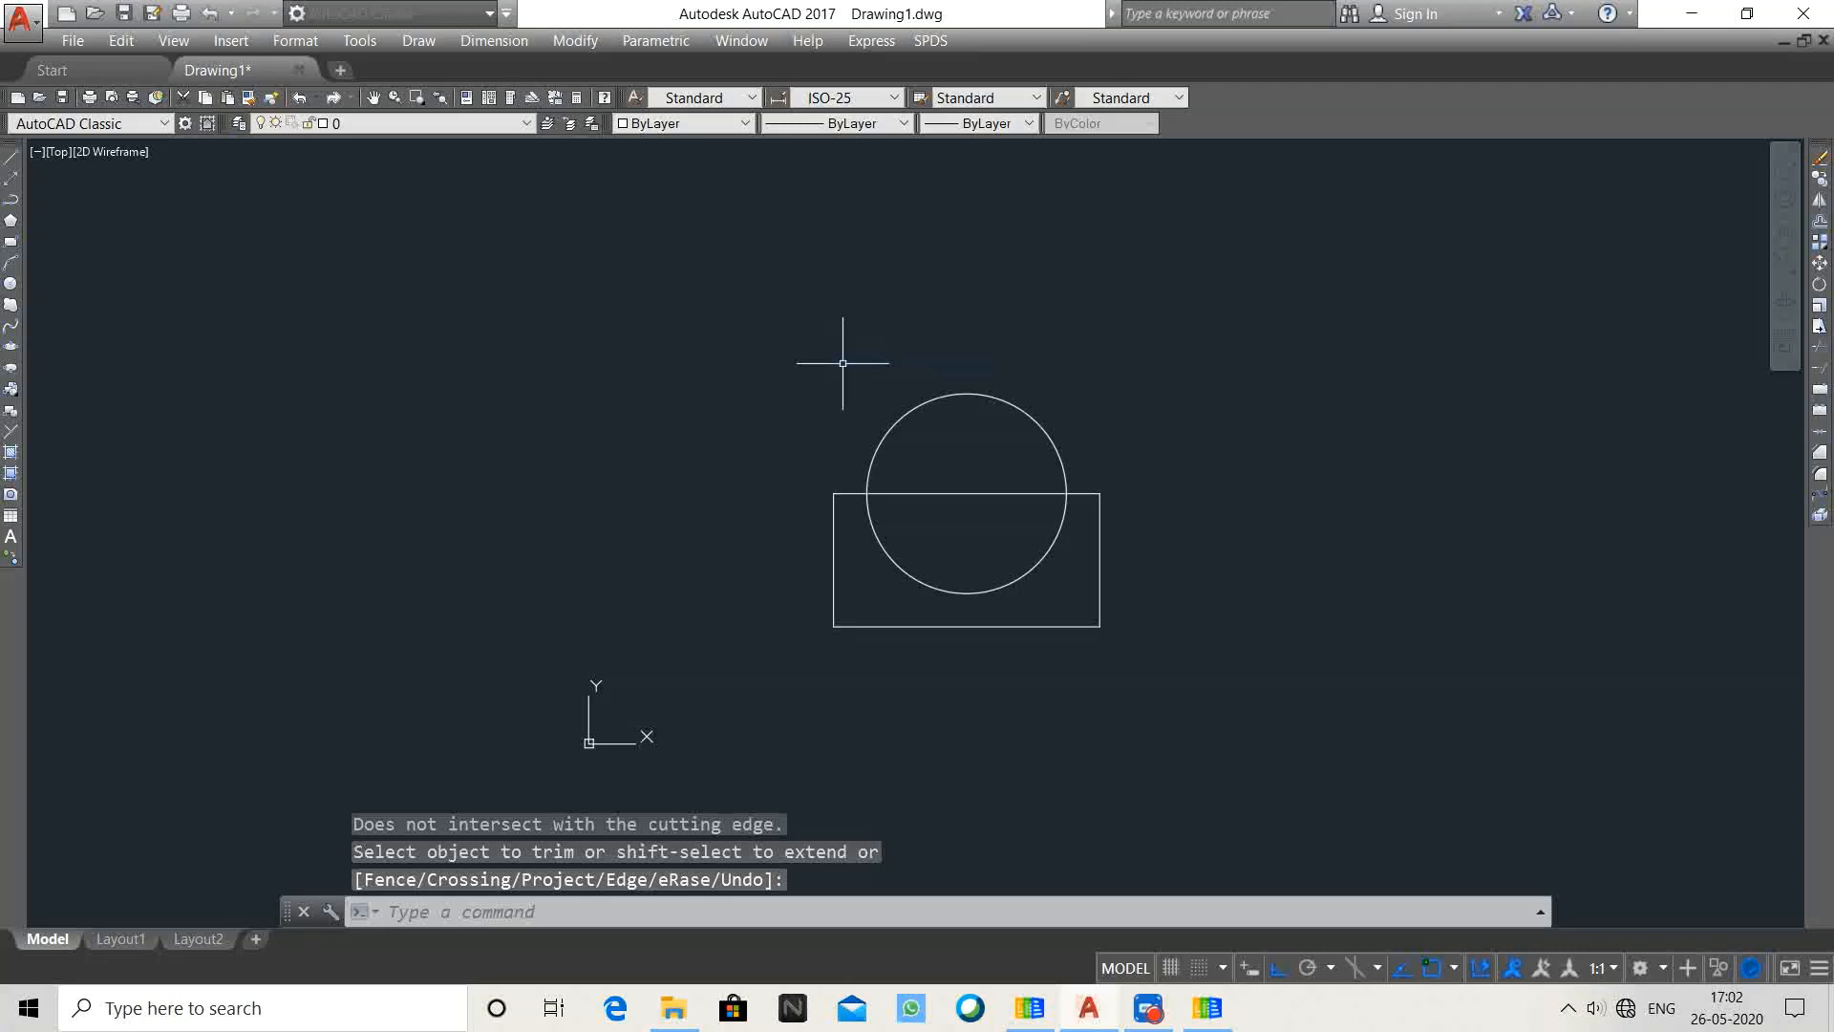
Trim away the circle's upper half and the top edge segment inside it to leave a semicircular notch
text(yt)
key(BackSpace)
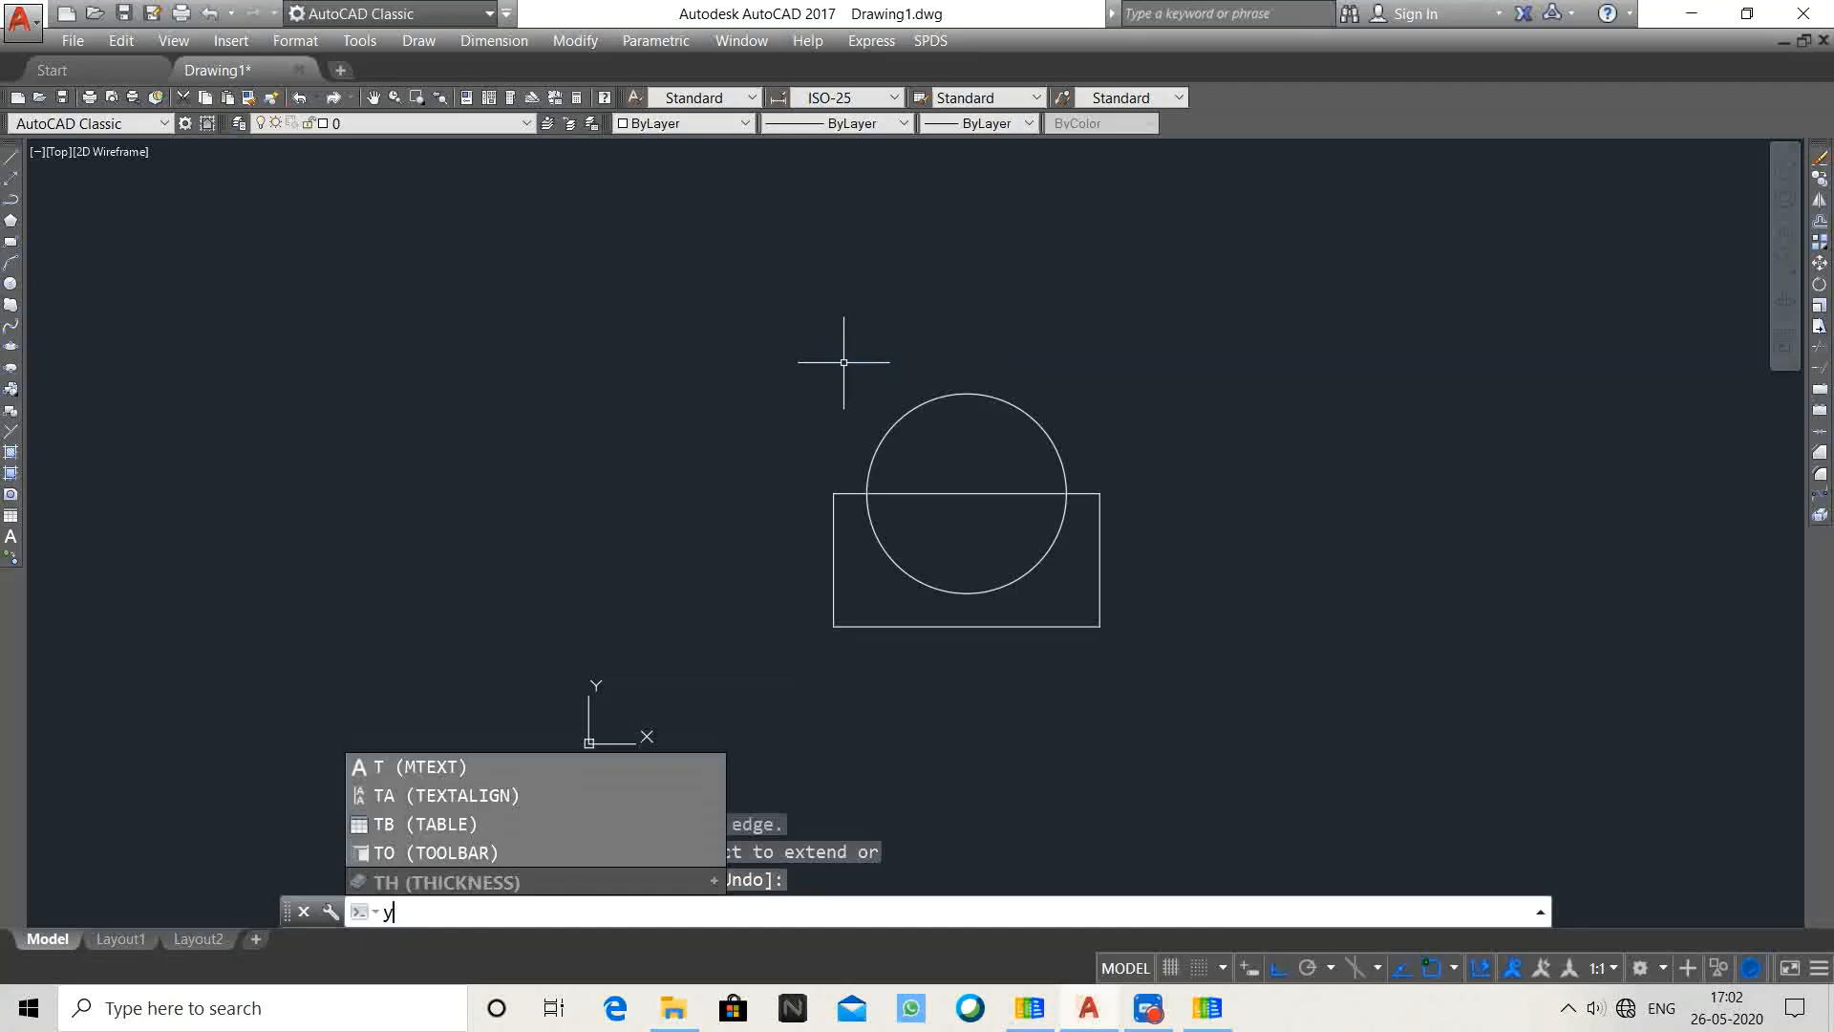
key(BackSpace)
text(tr)
key(Return)
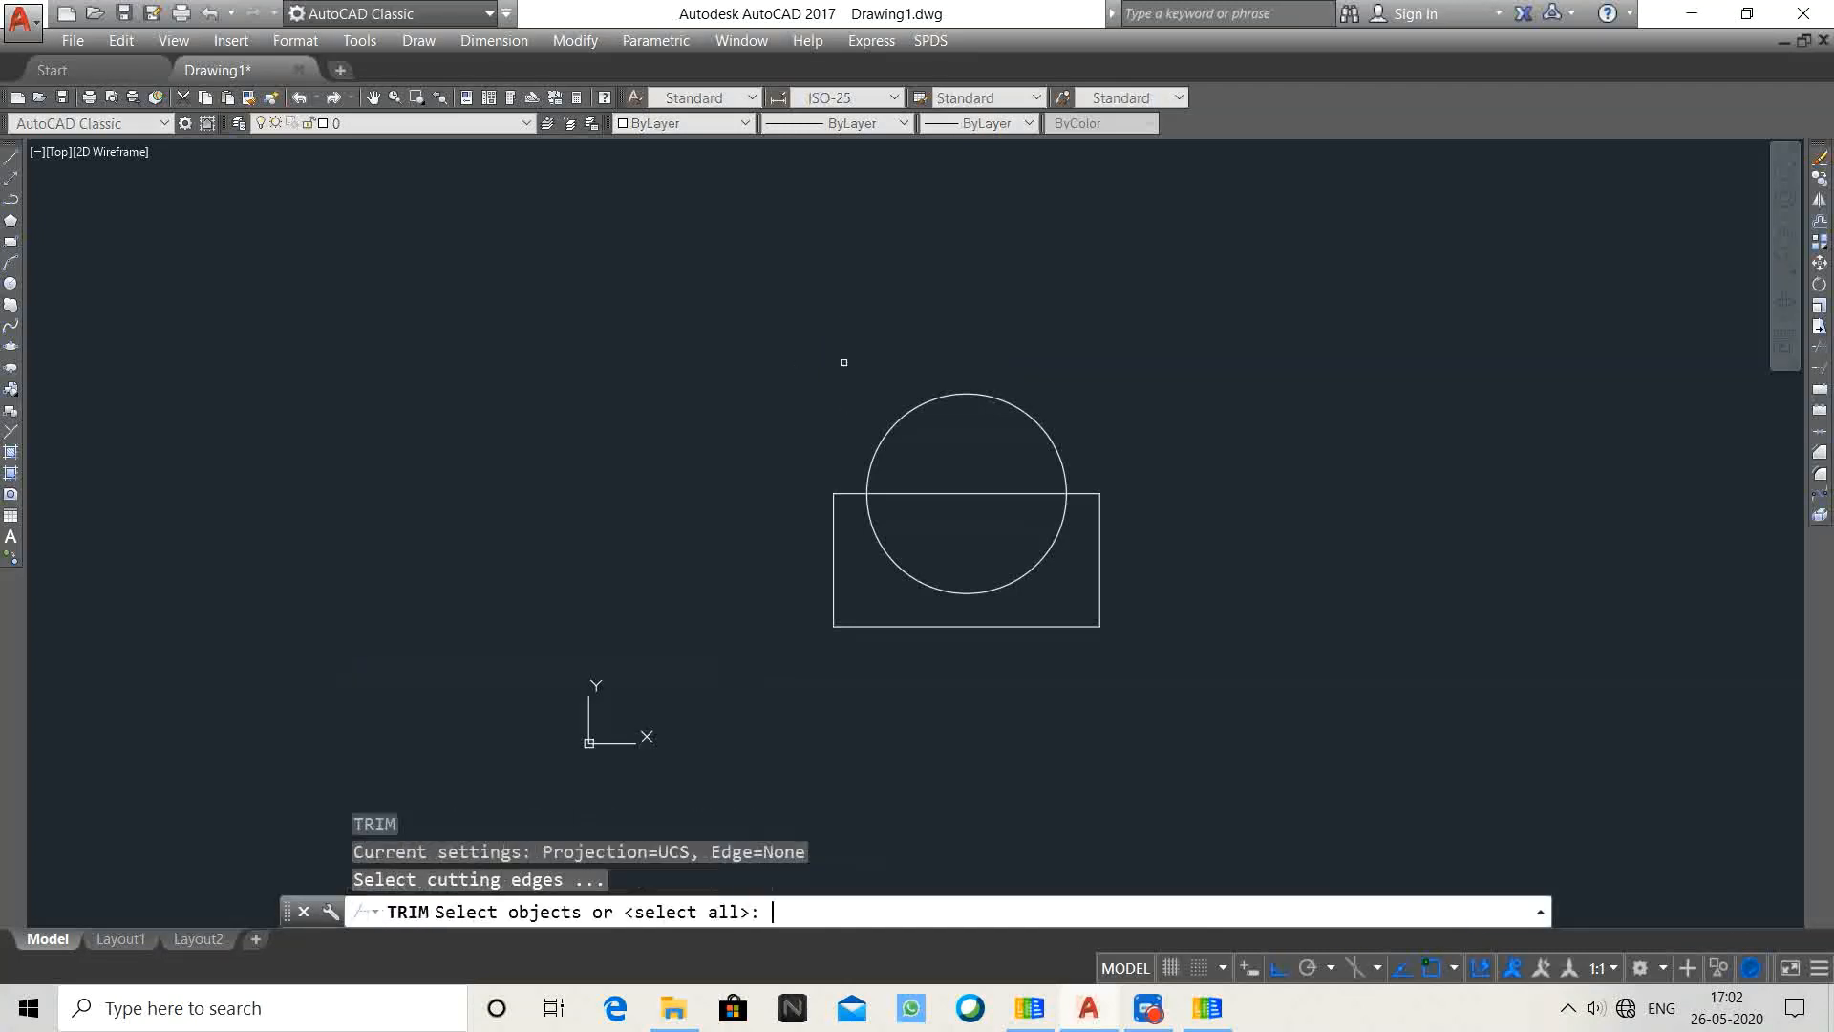
key(Return)
click(925, 396)
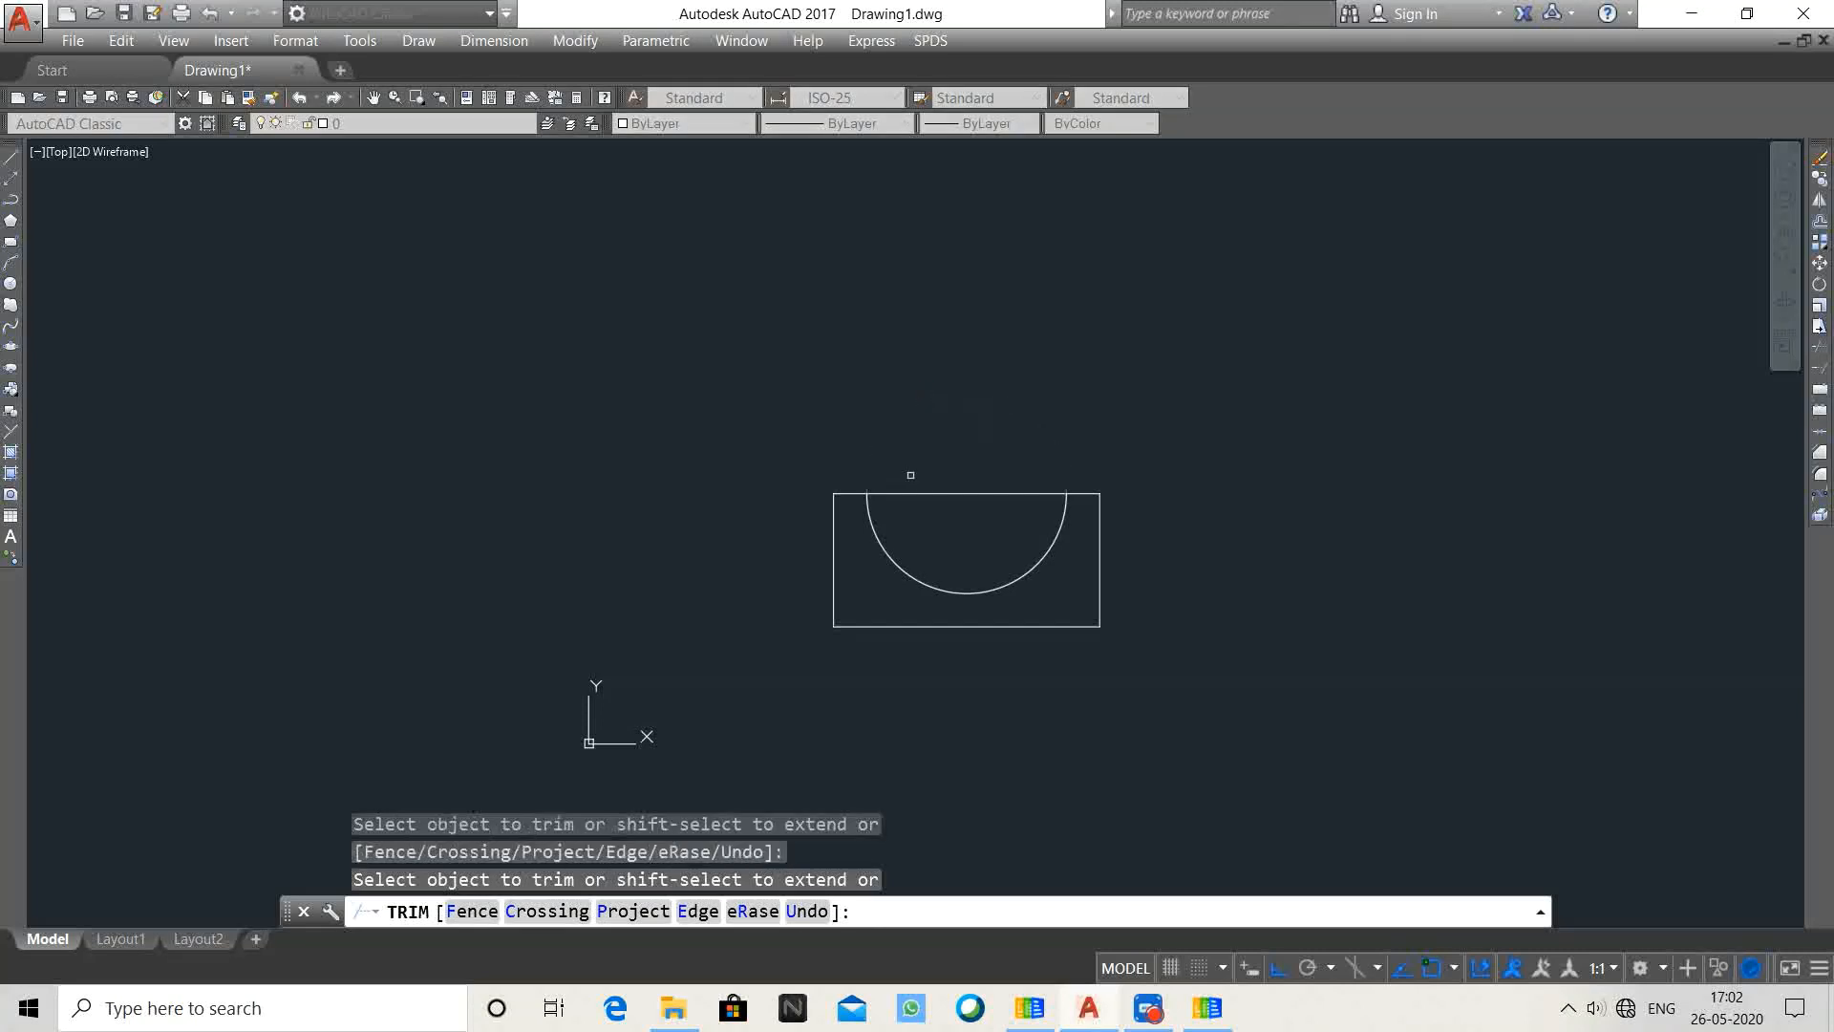
click(919, 493)
right_click(816, 298)
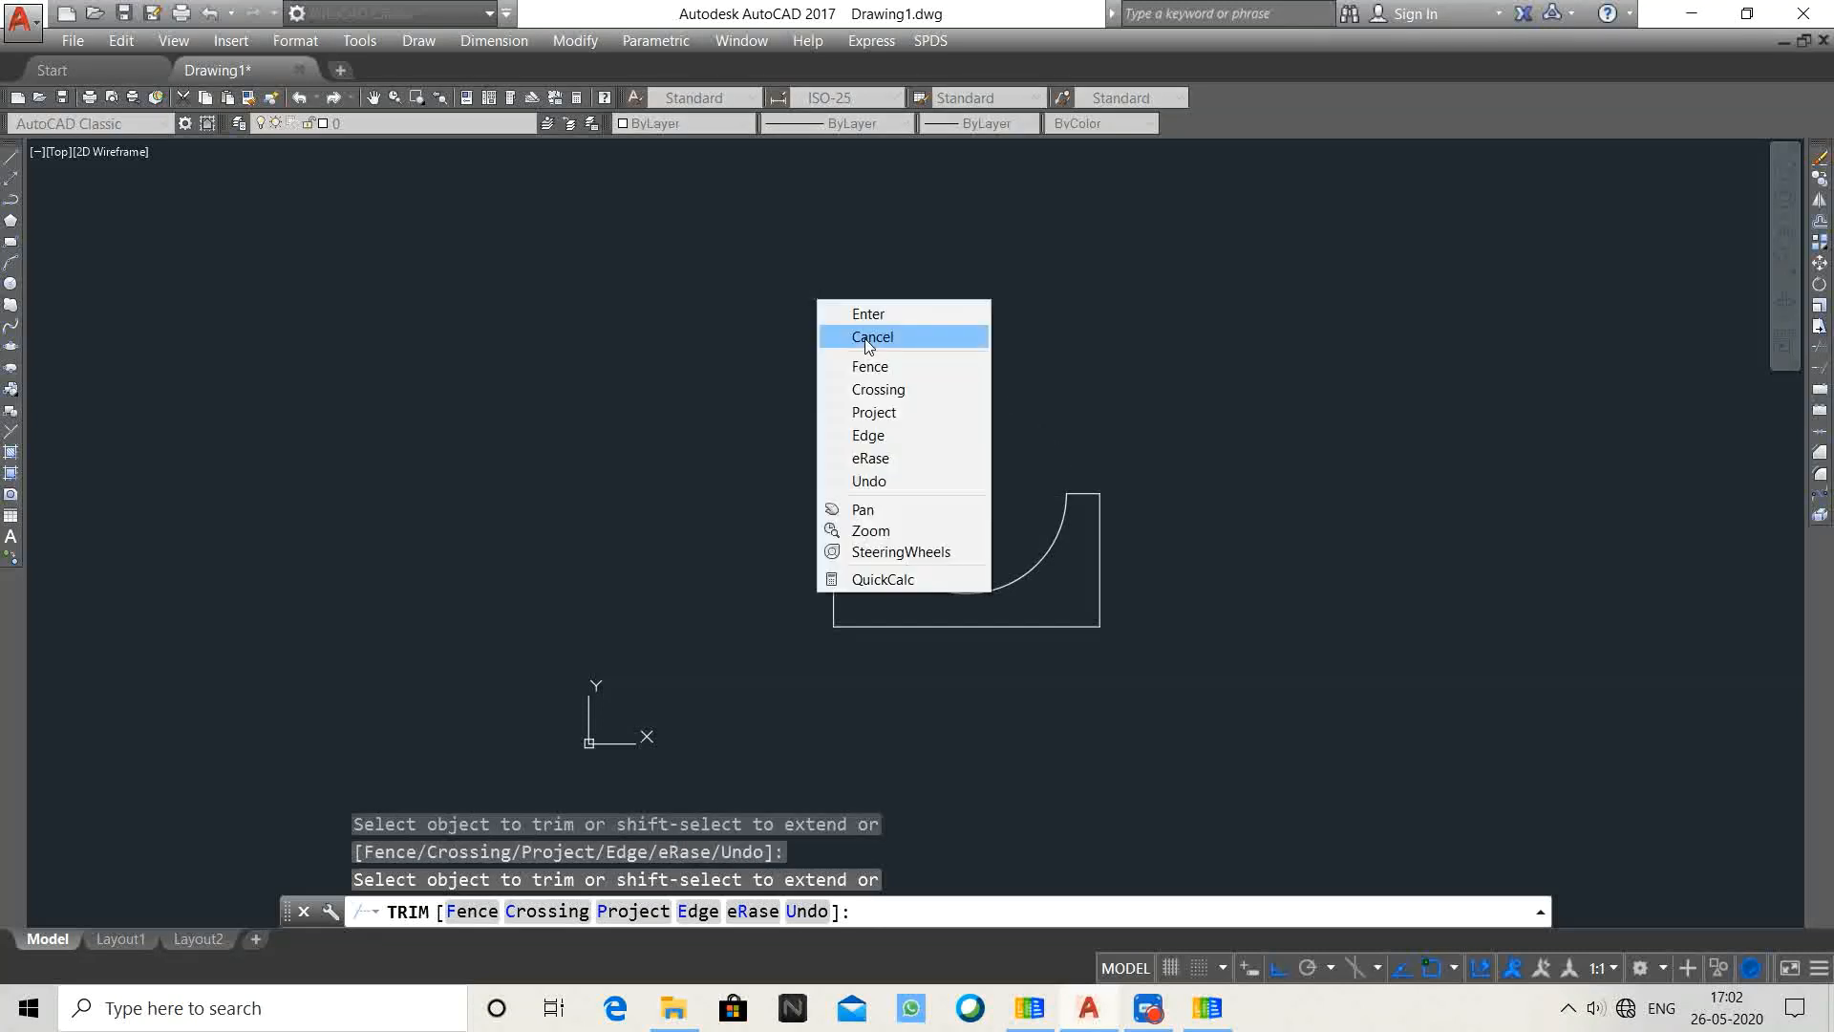
click(870, 340)
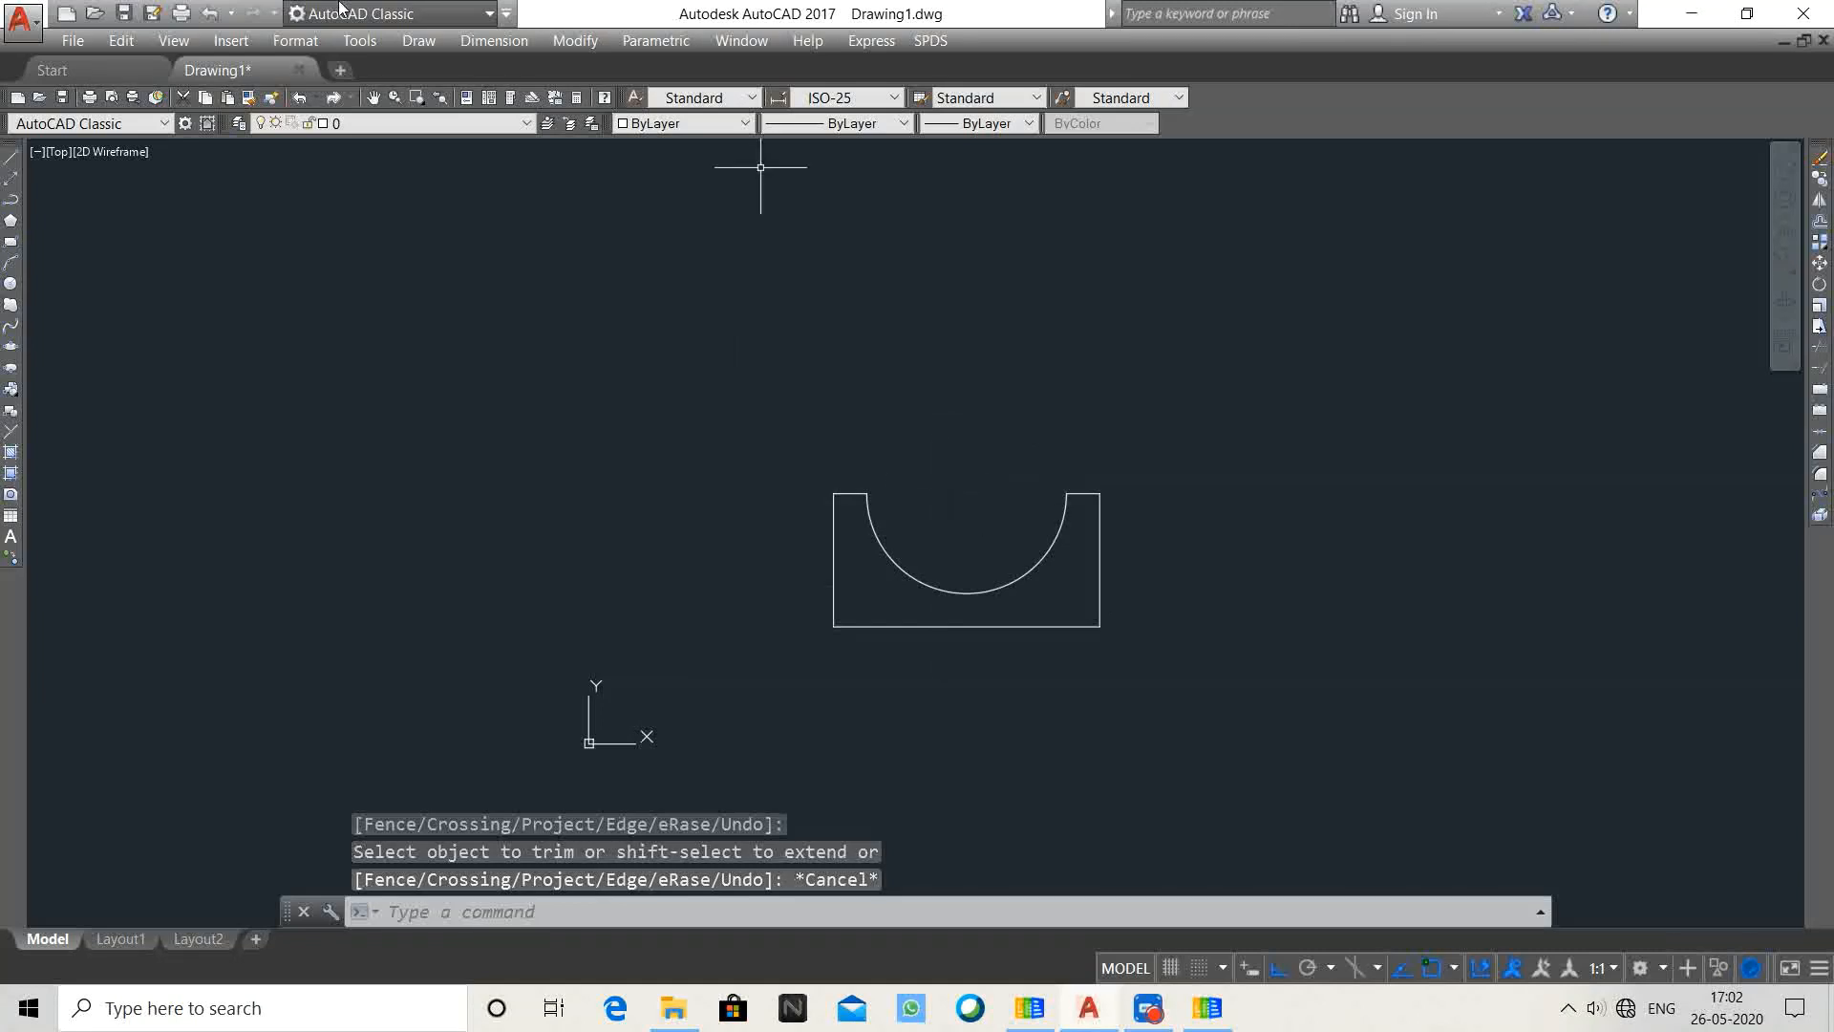
Add a linear dimension to the profile's left vertical edge, placed outside the shape
click(465, 41)
click(489, 94)
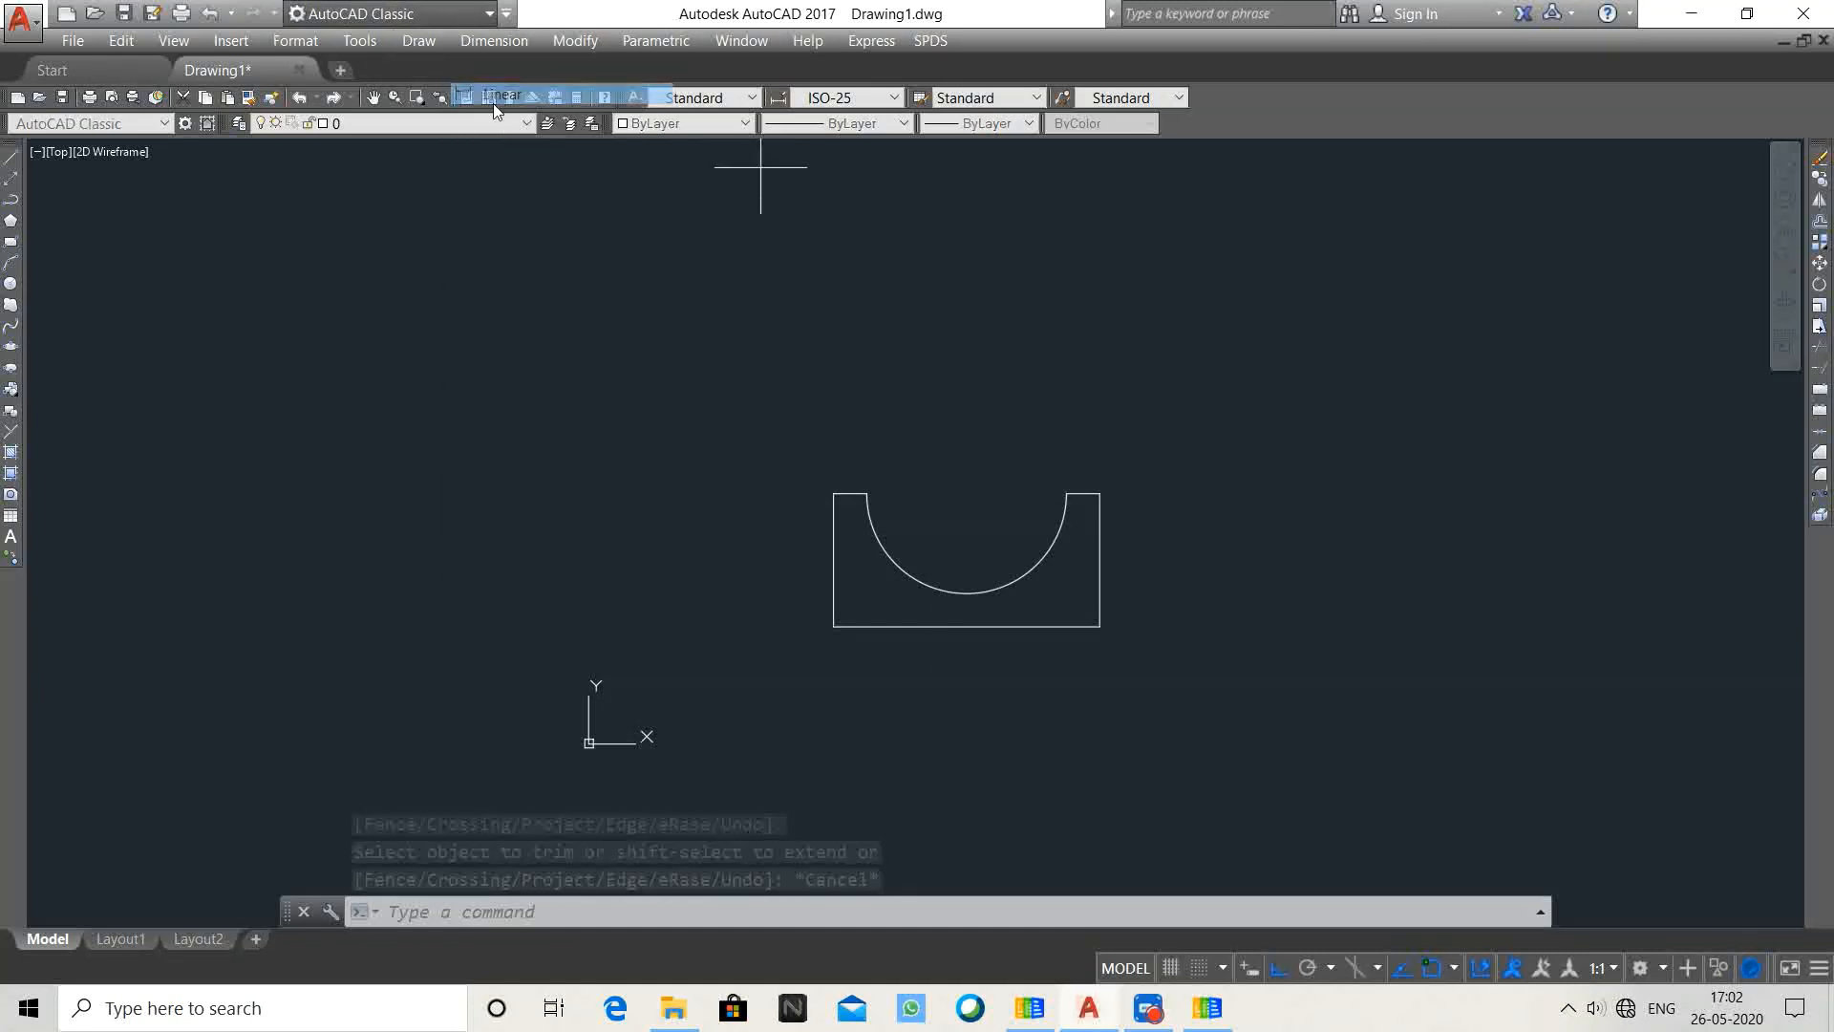
click(833, 493)
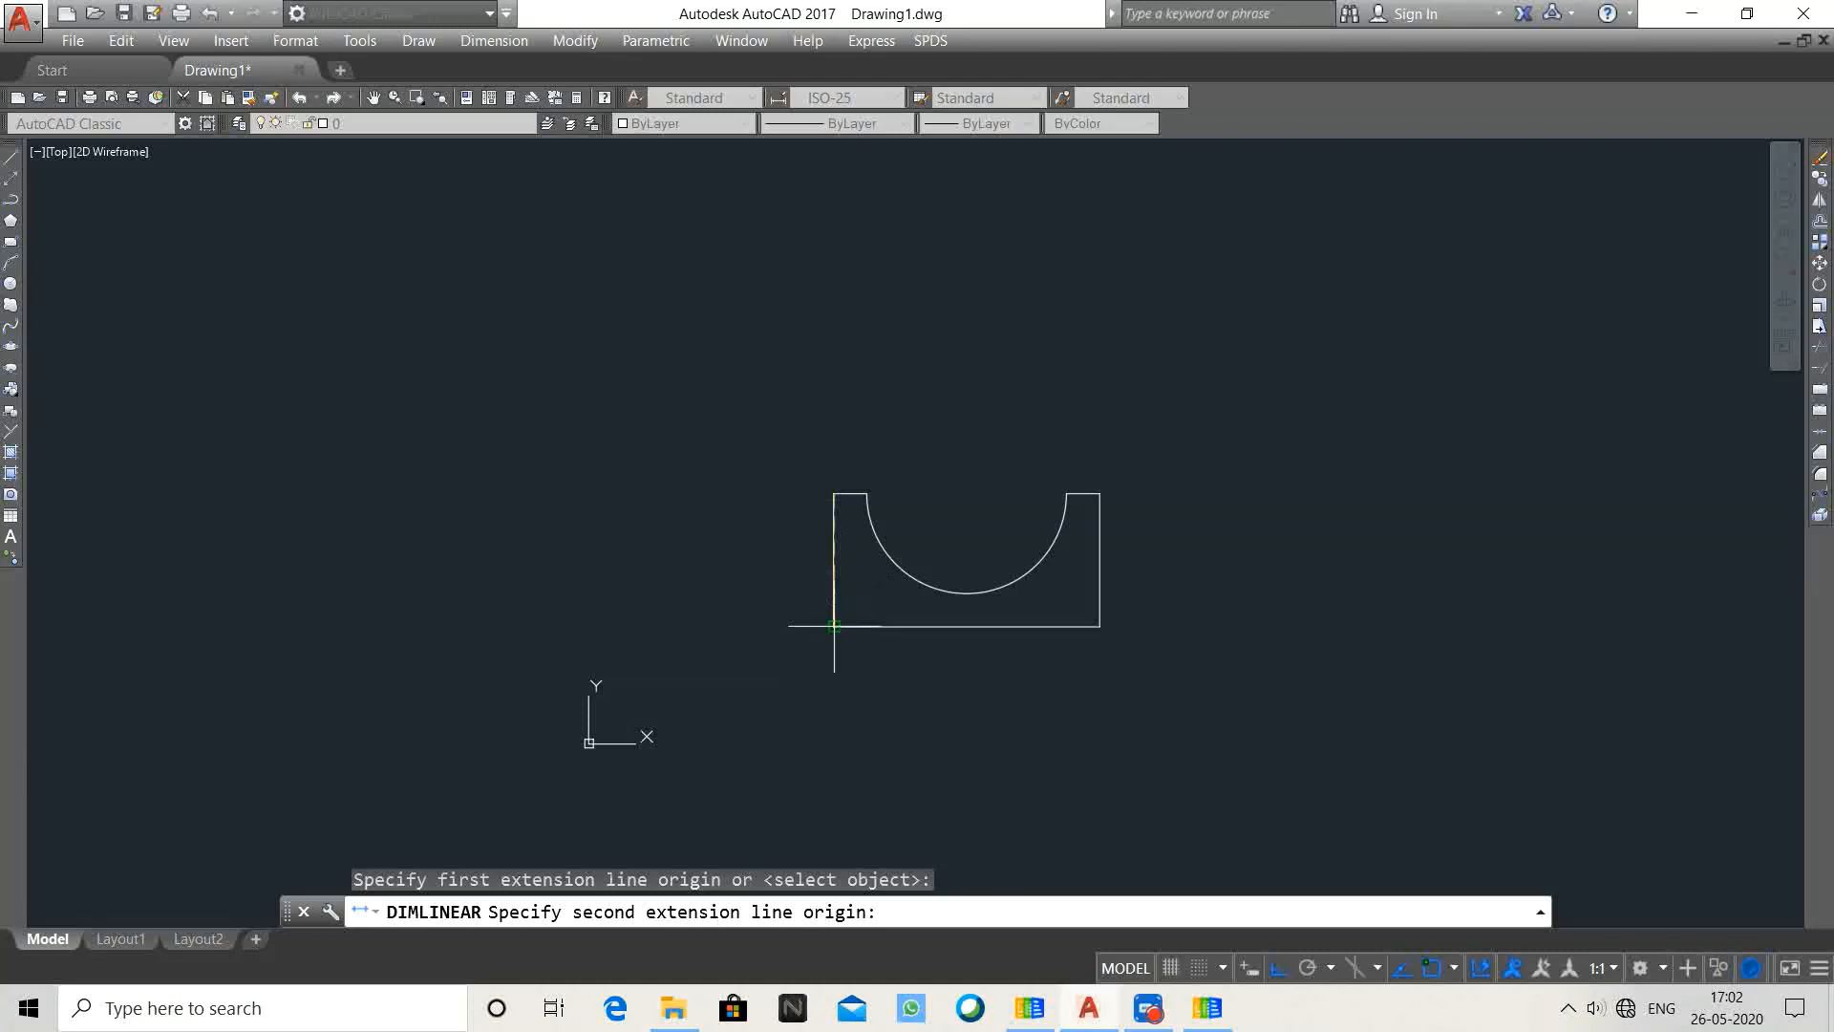
click(831, 628)
click(770, 554)
Add a linear dimension to the profile's bottom edge, placed below the shape
scroll(767, 548, up, 5)
scroll(767, 548, down, 3)
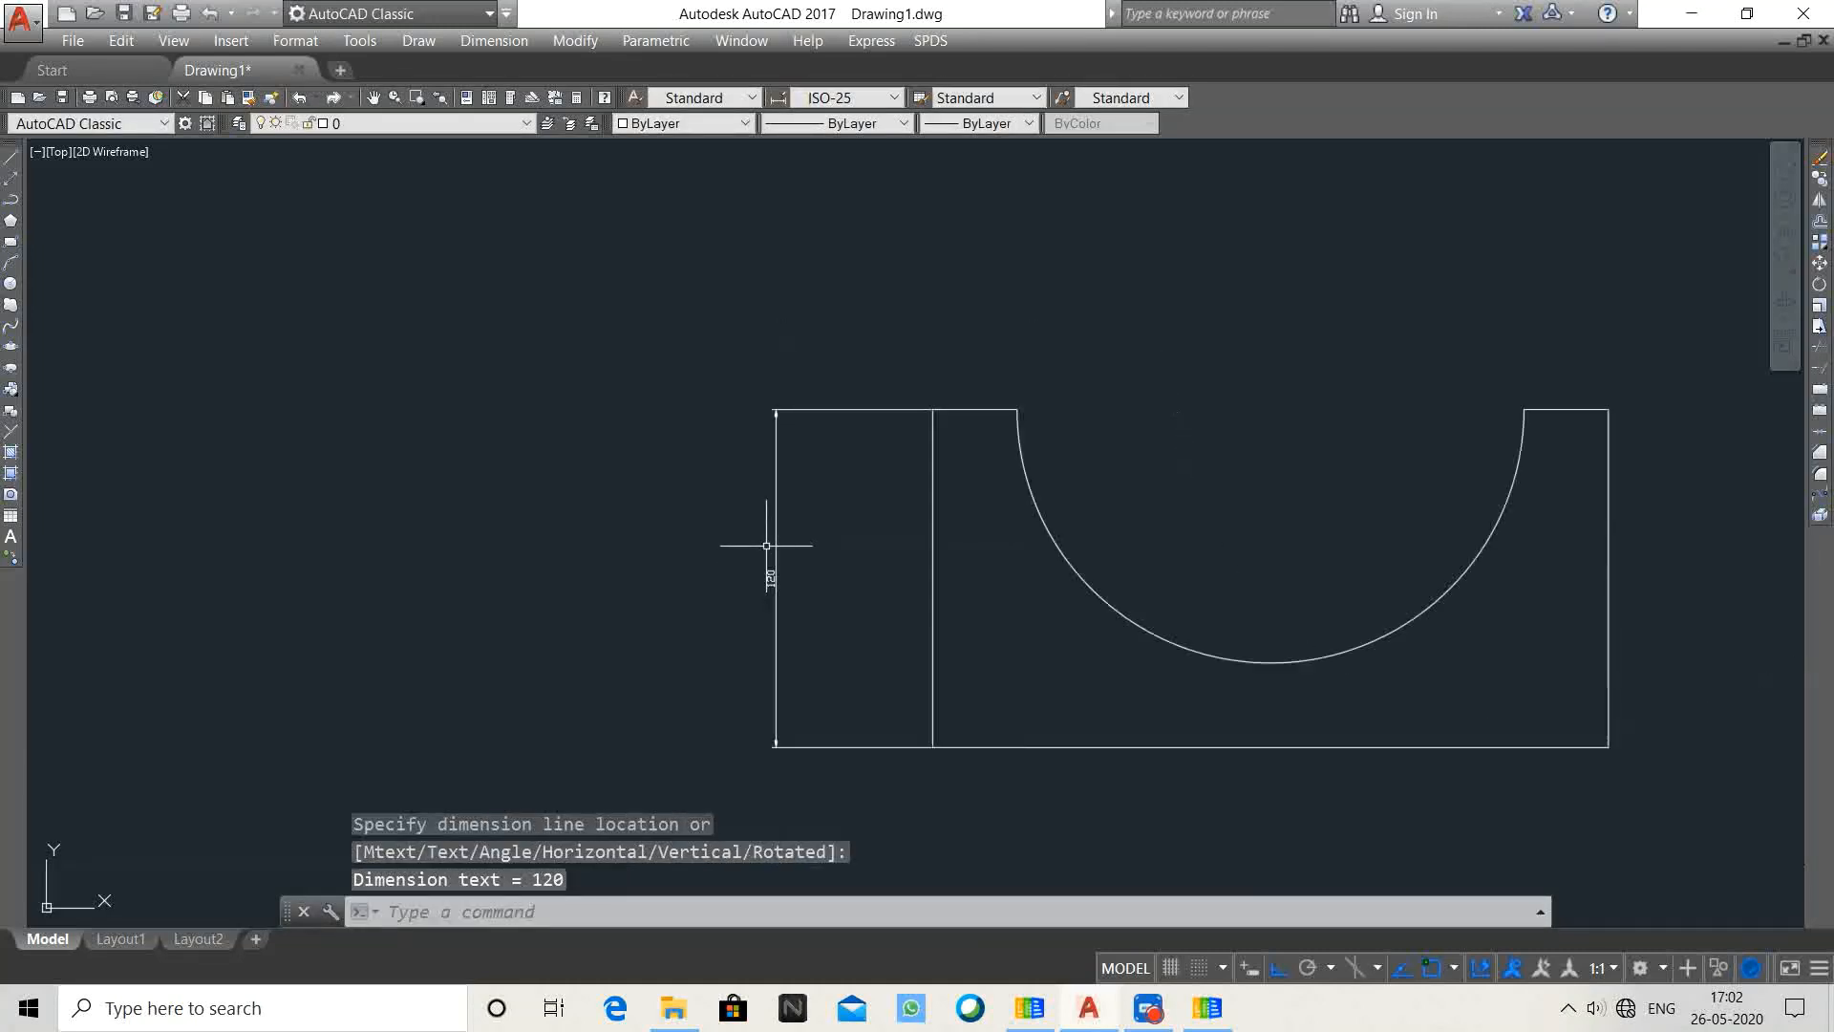
mouse_move(761, 536)
middle_down()
mouse_move(622, 533)
mouse_move(553, 499)
middle_up()
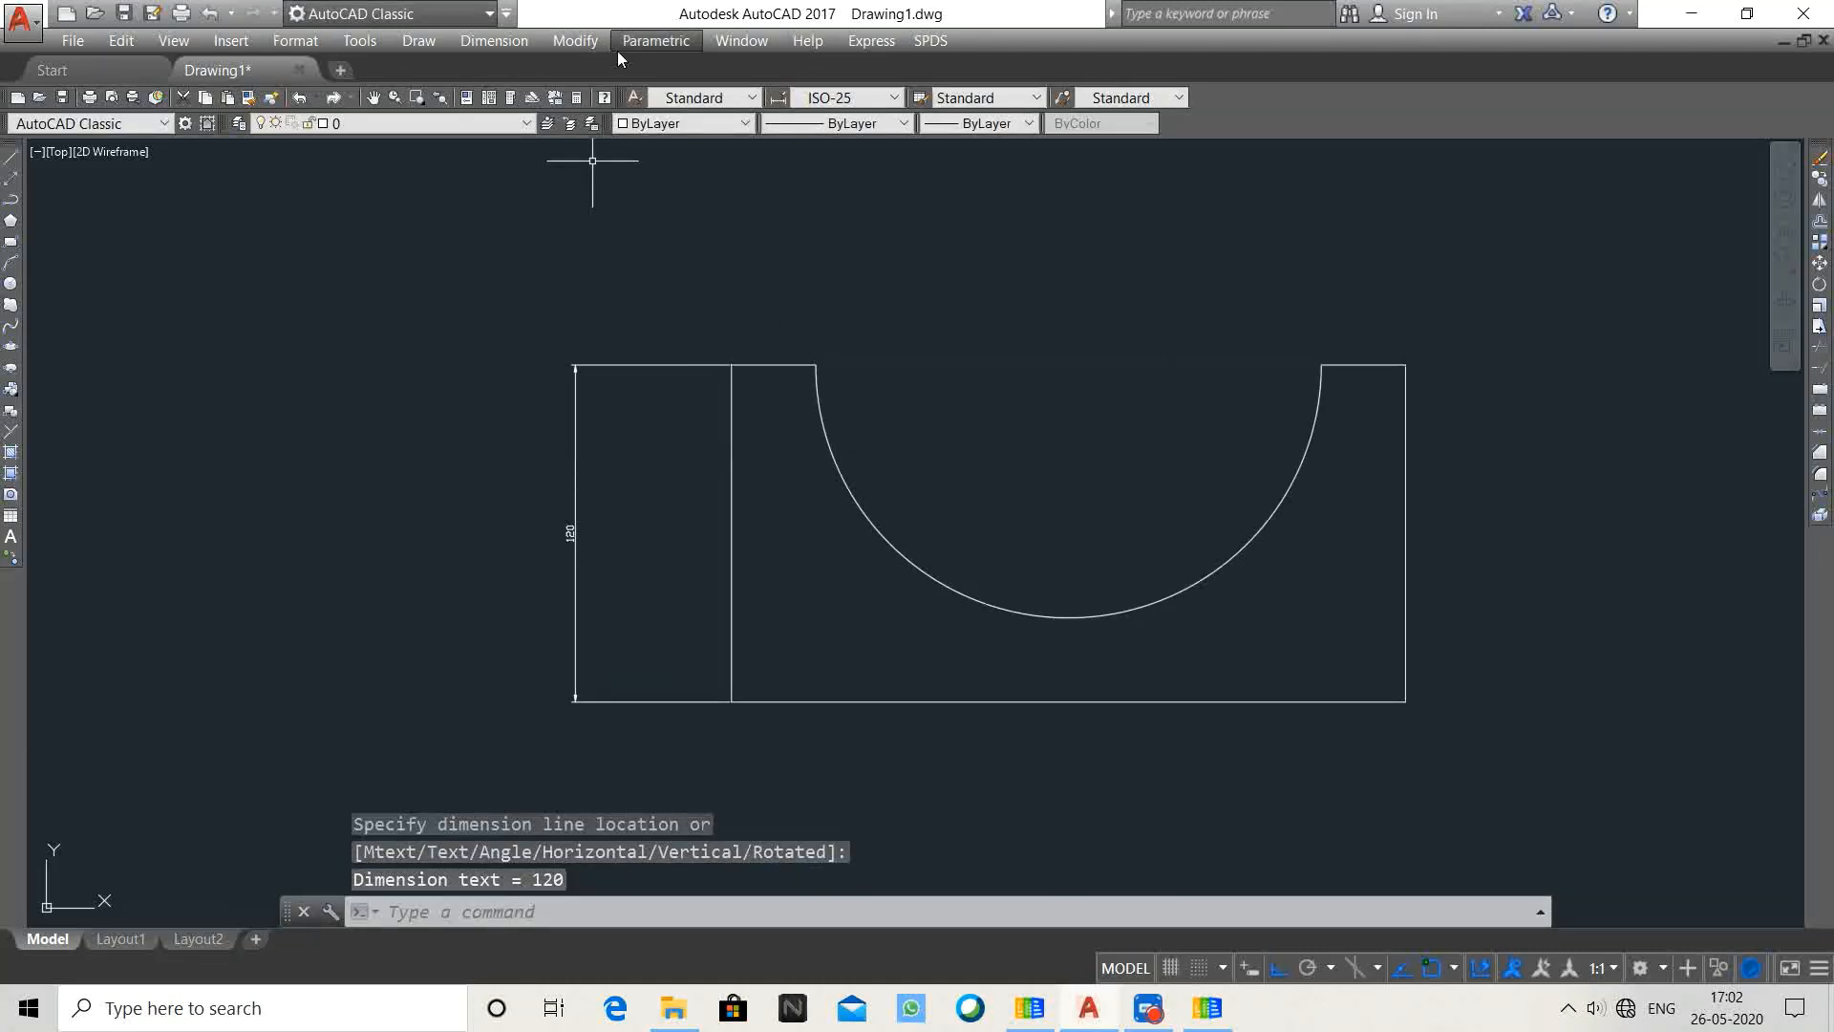
click(494, 40)
click(502, 94)
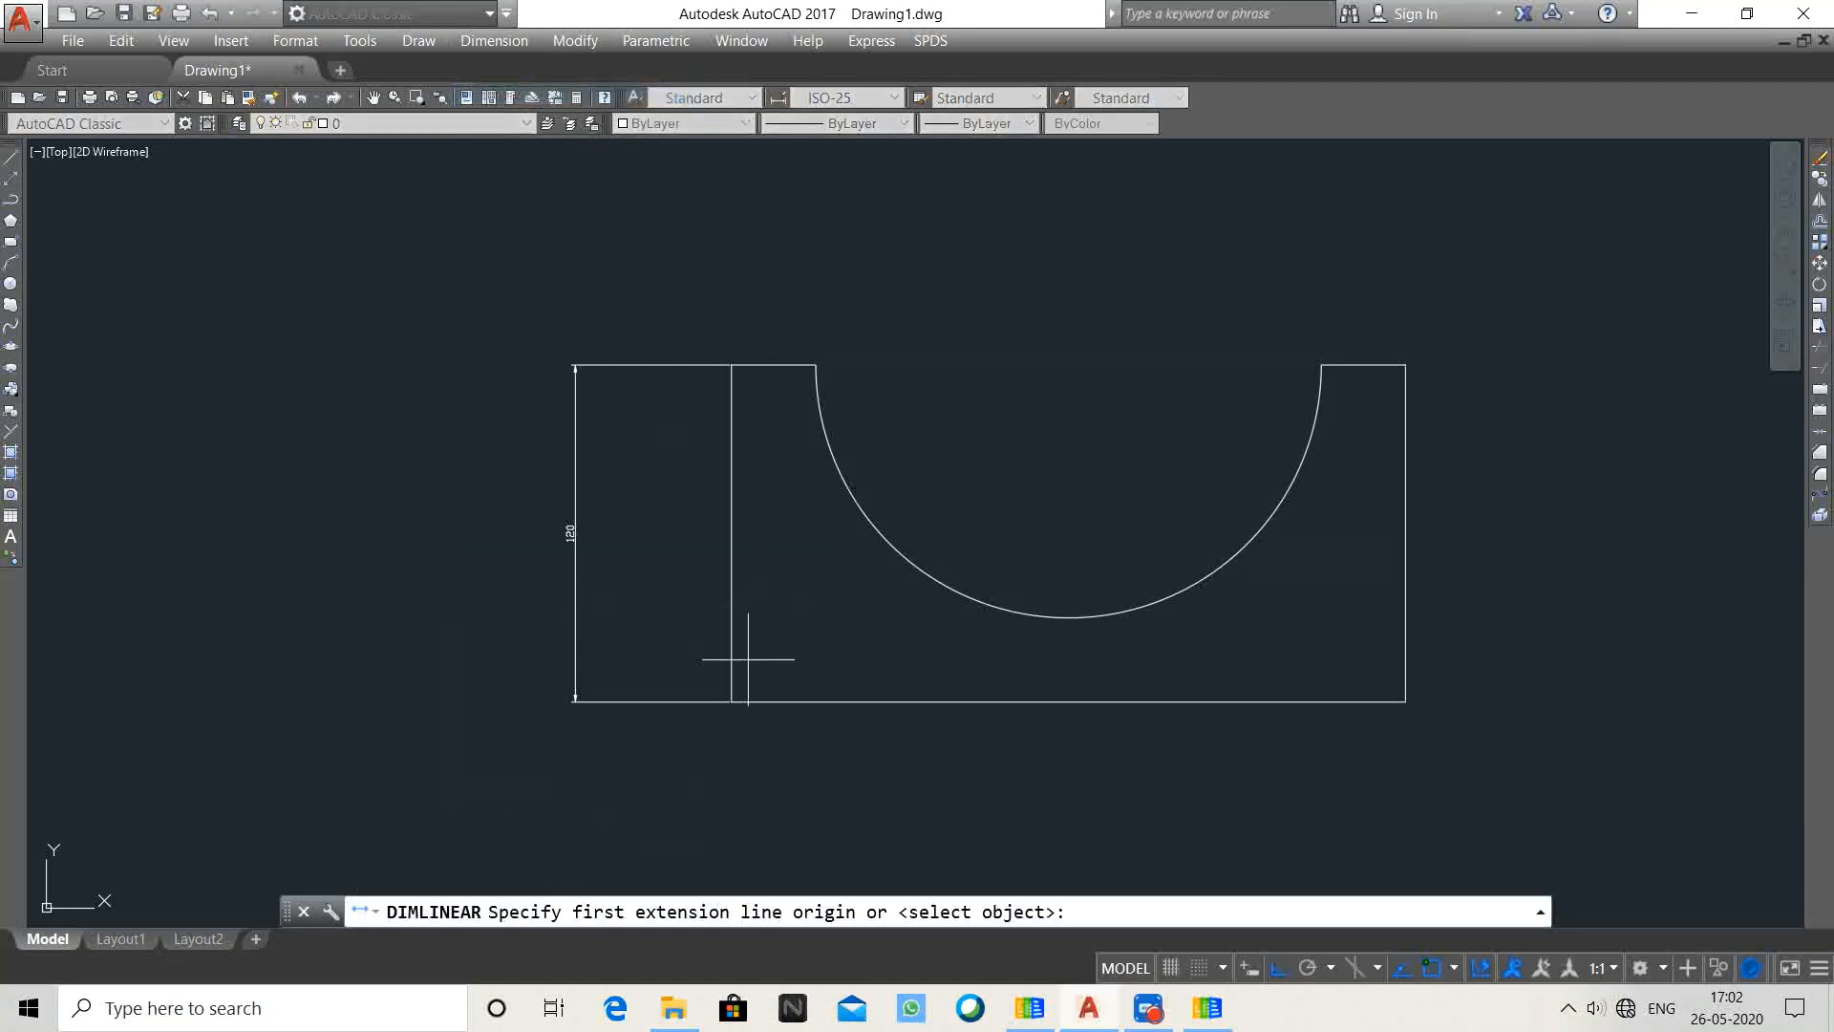
click(731, 701)
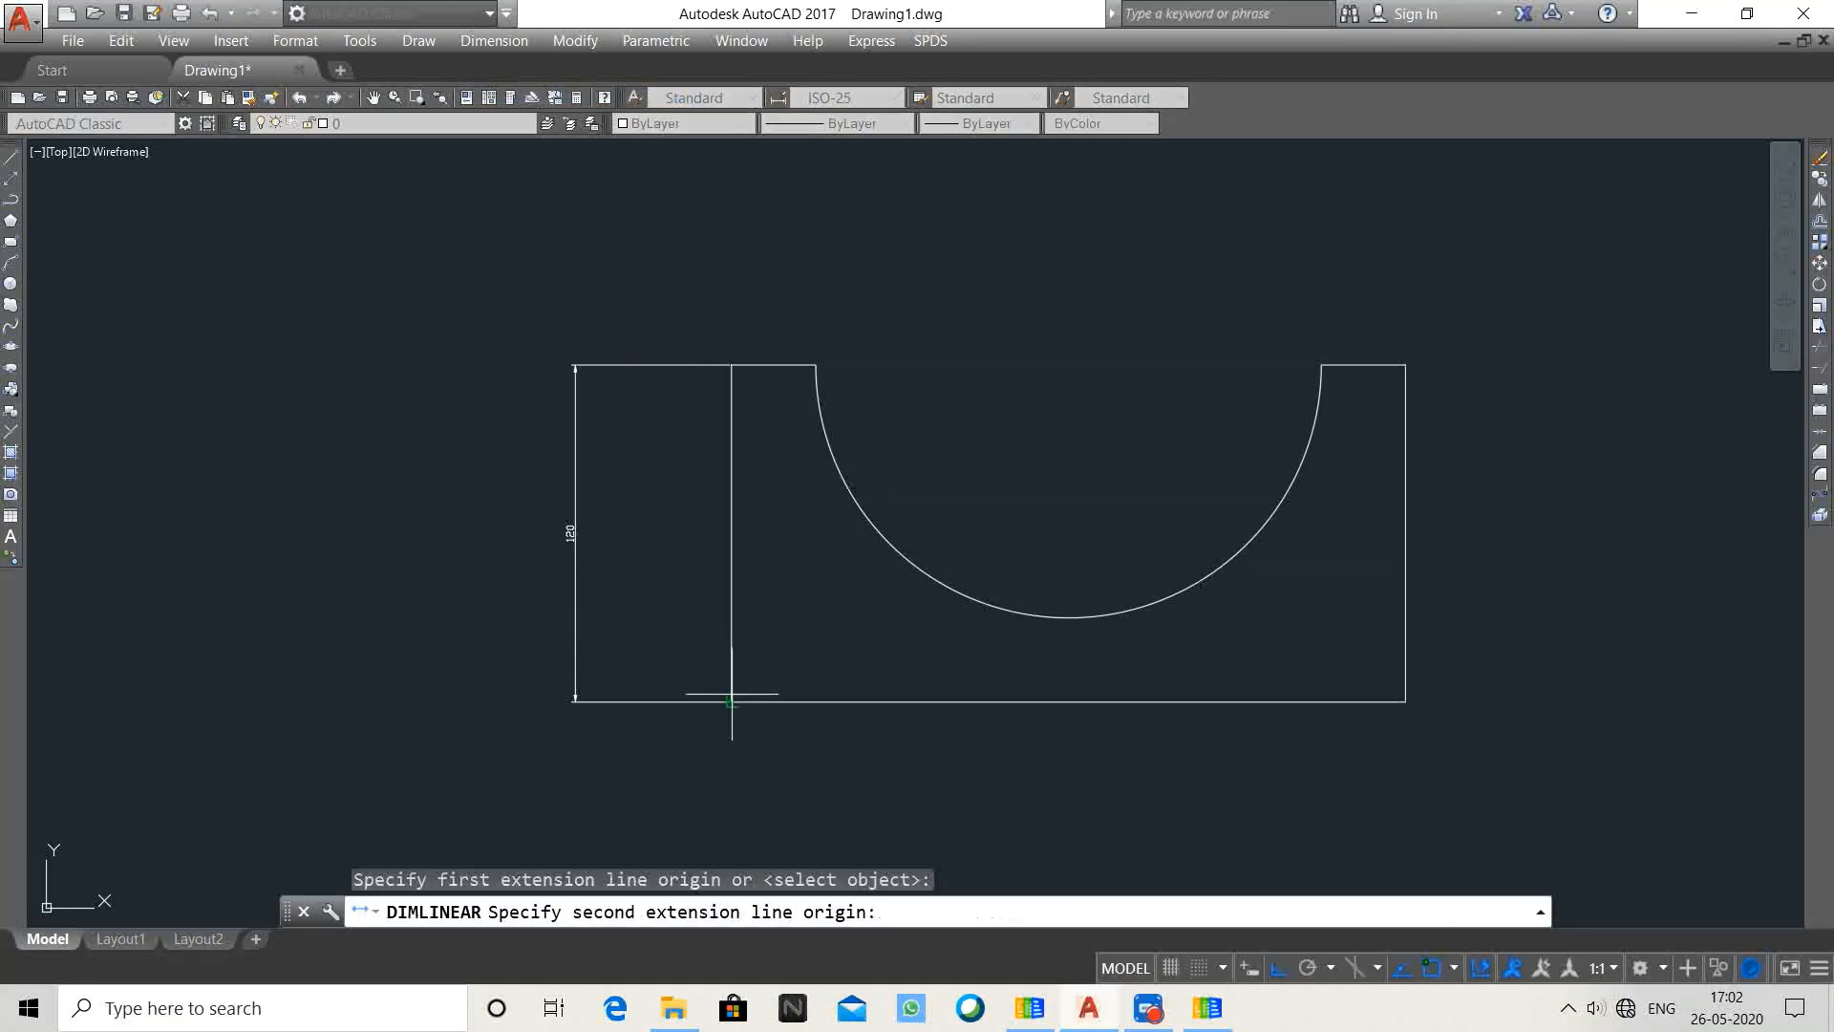
click(1406, 701)
click(1270, 783)
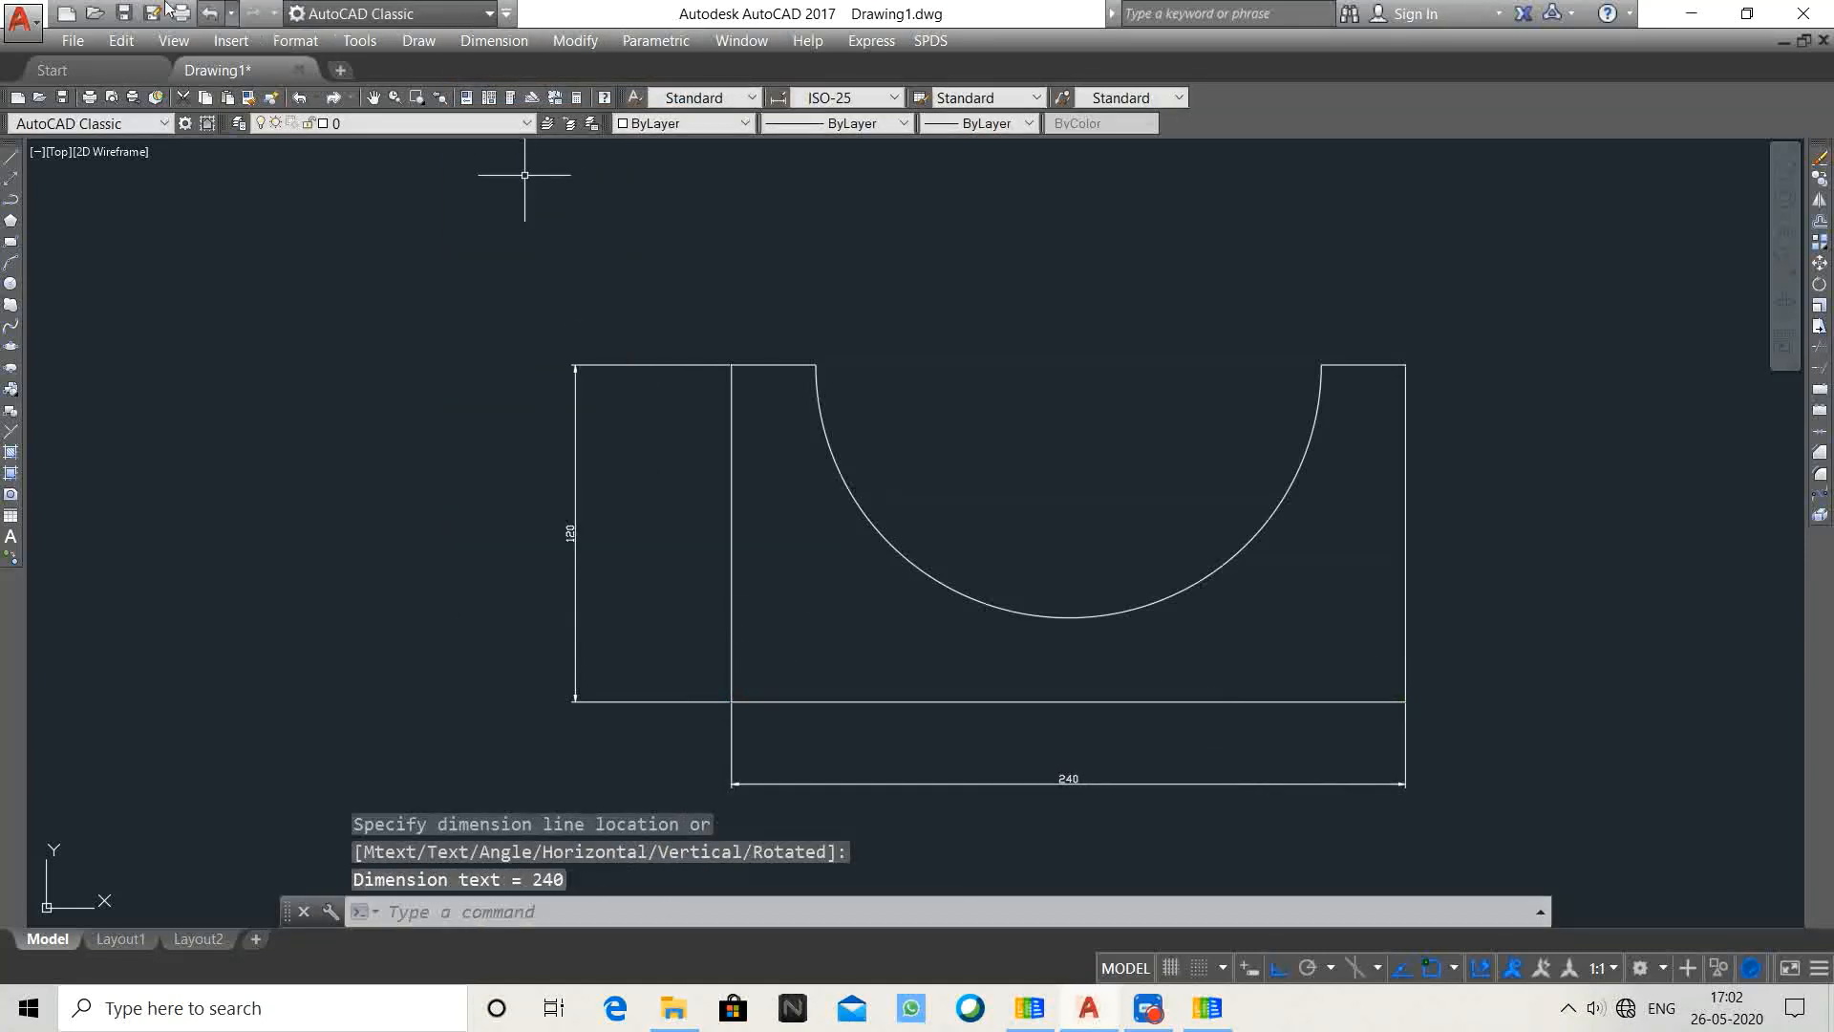
Add a radius dimension to the semicircular notch, with its text inside the arc near the centre
click(494, 40)
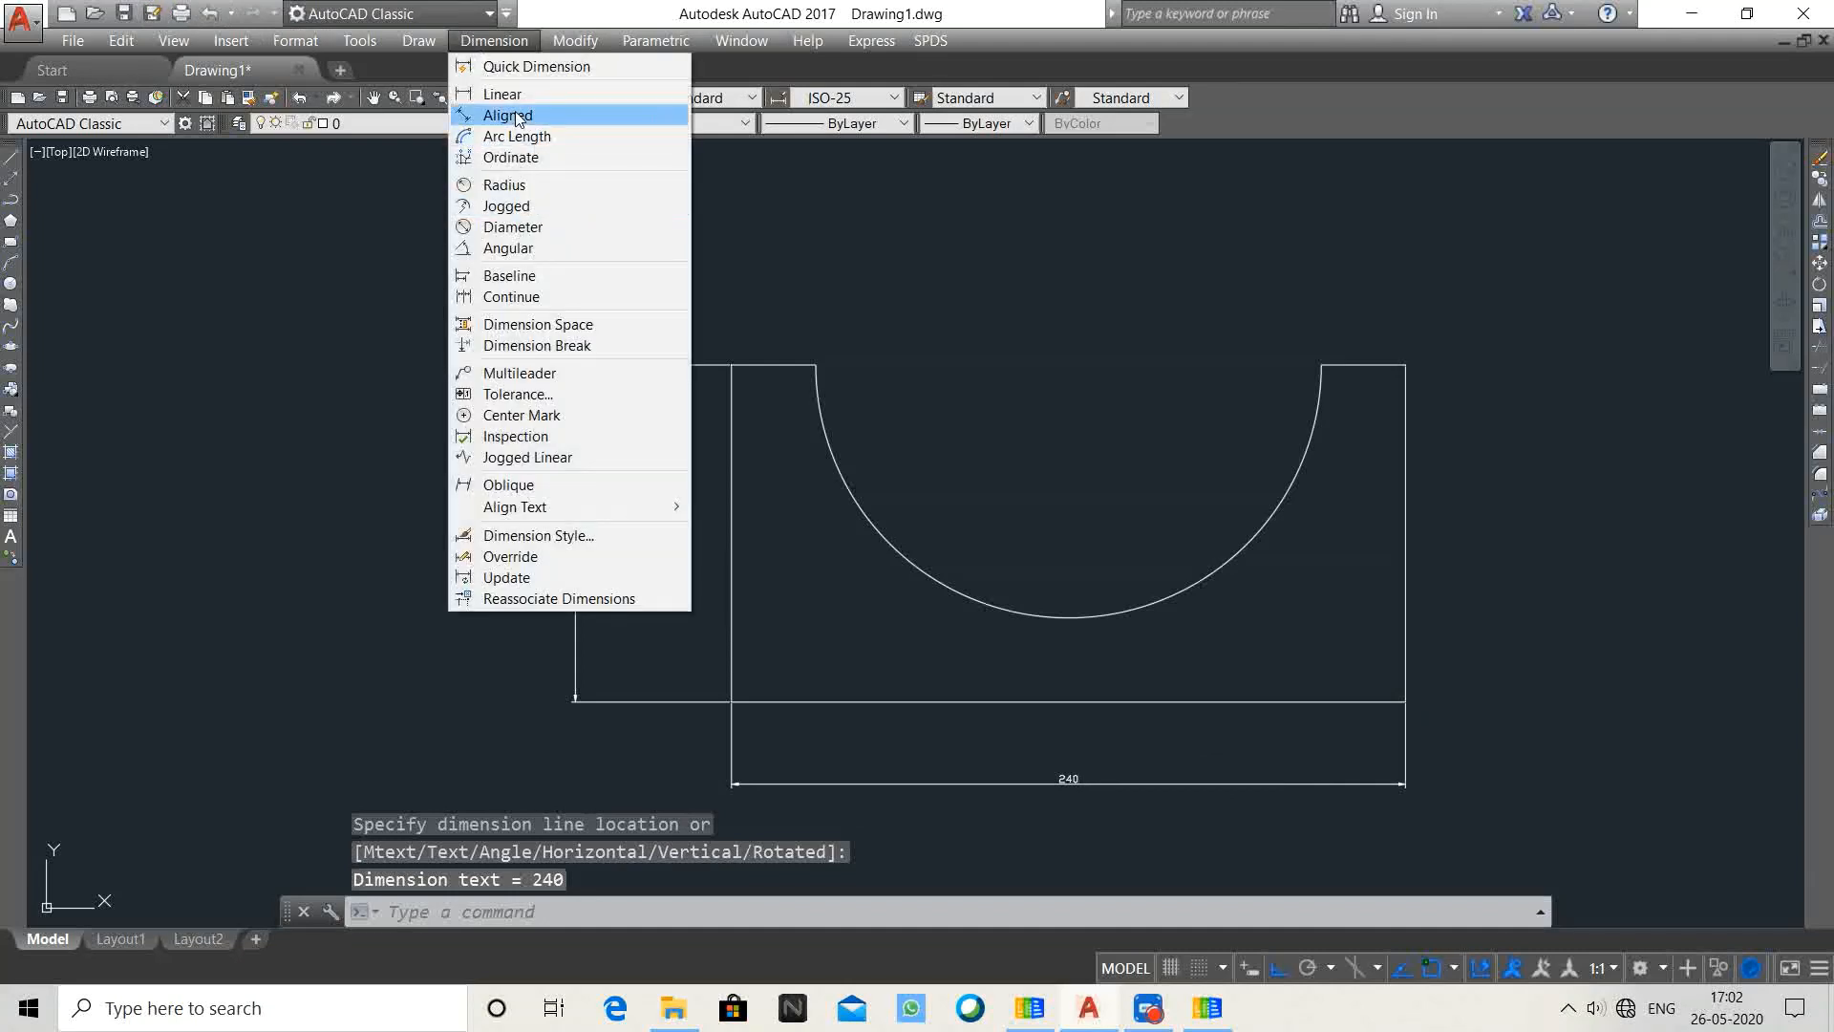
click(516, 184)
click(892, 548)
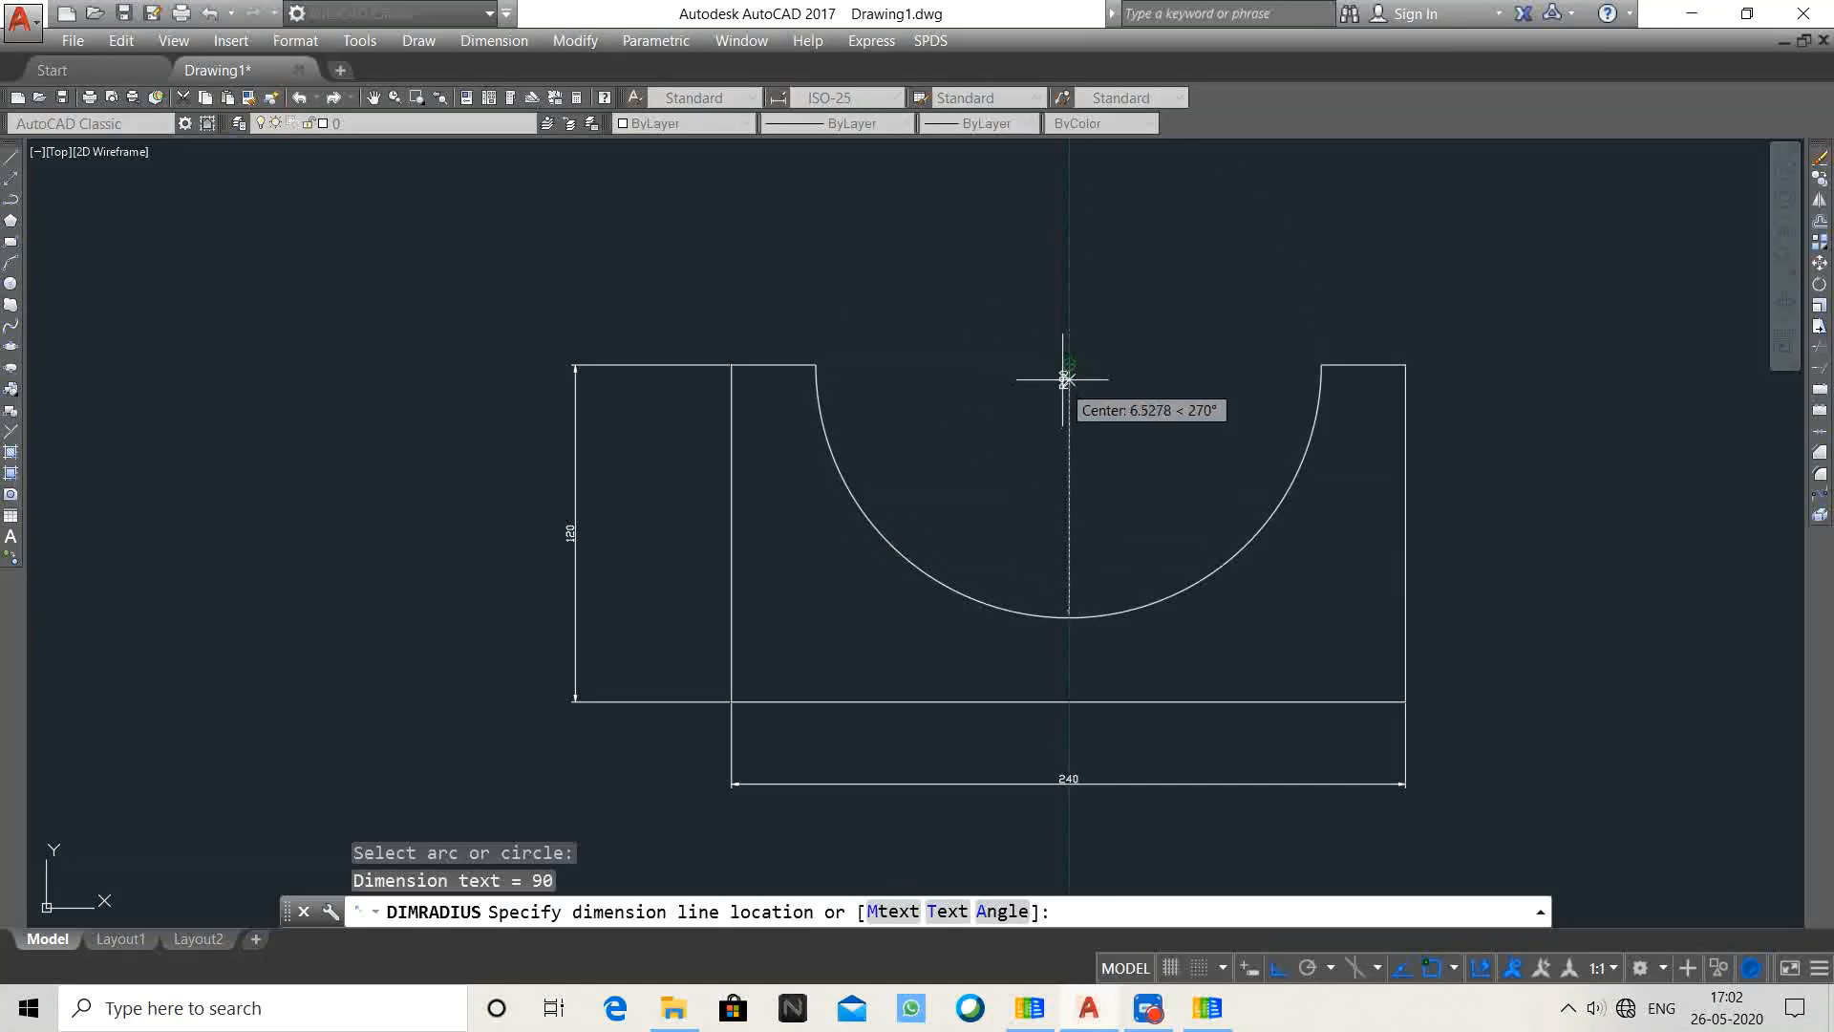
click(1030, 387)
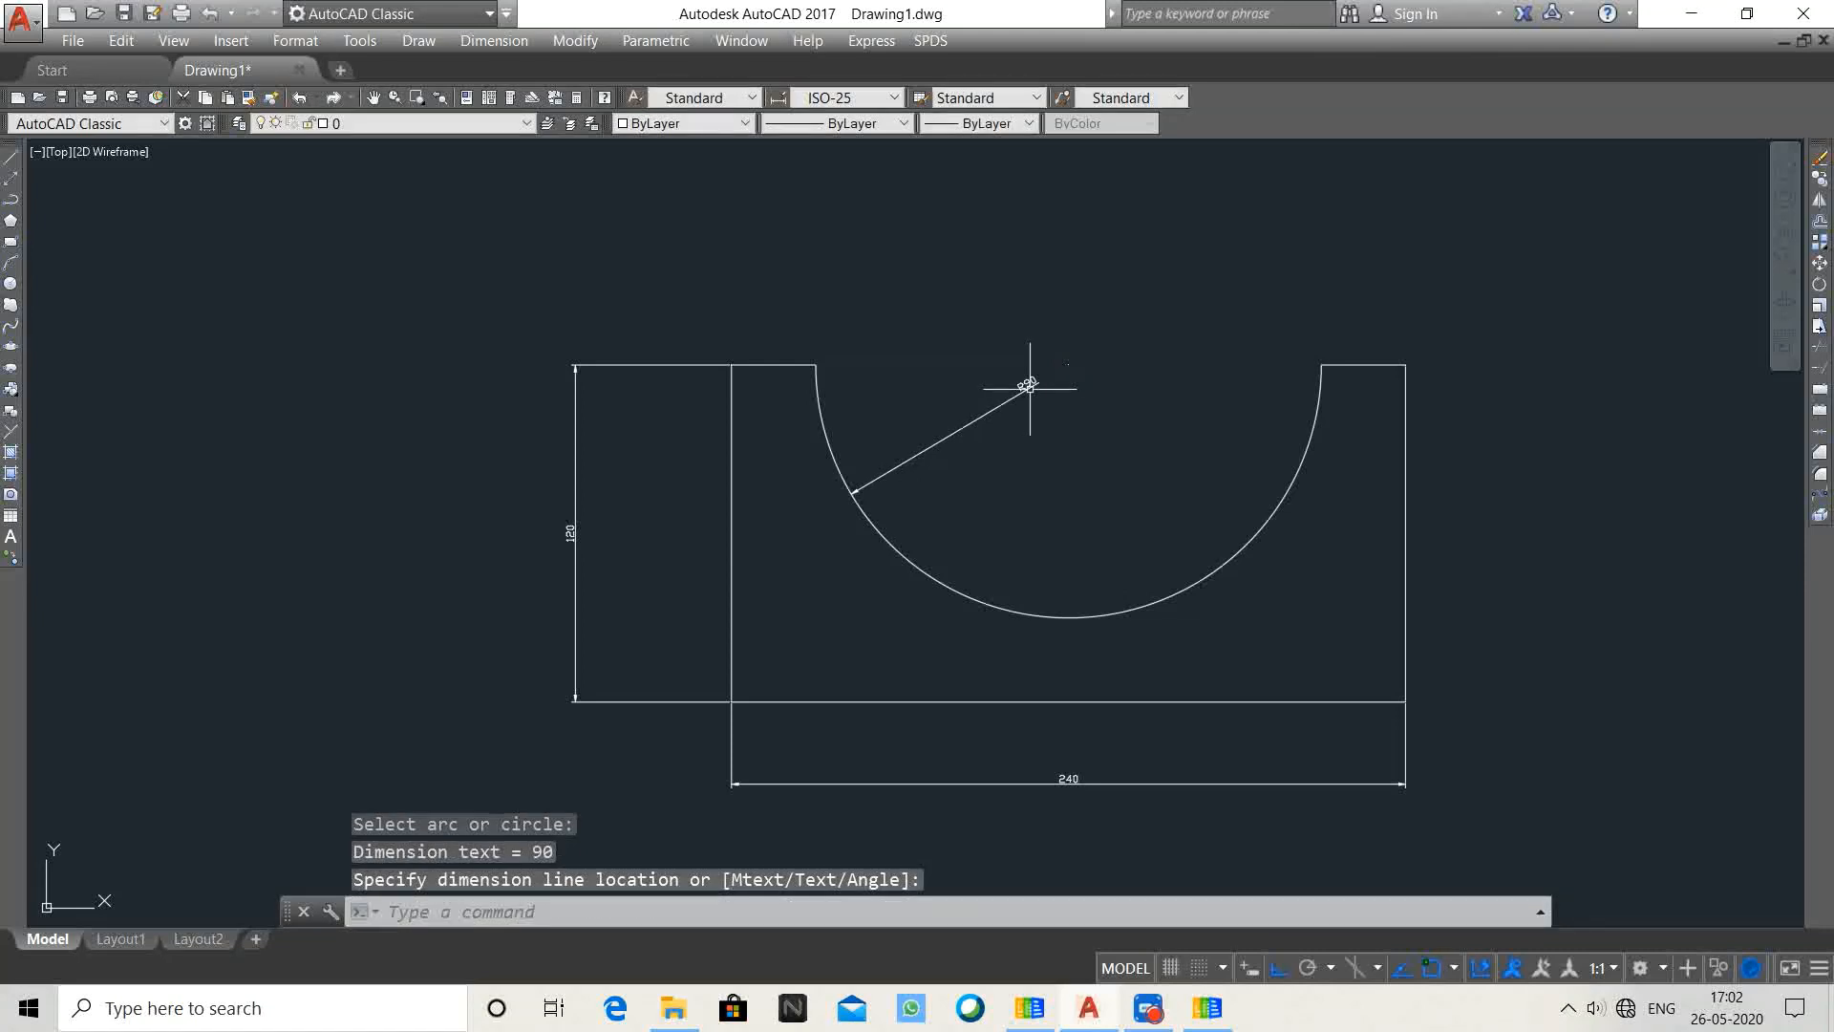
Convert the profile's straight edges and the semicircular notch arc into a single region with the Region command
scroll(1024, 387, up, 6)
scroll(1022, 385, down, 4)
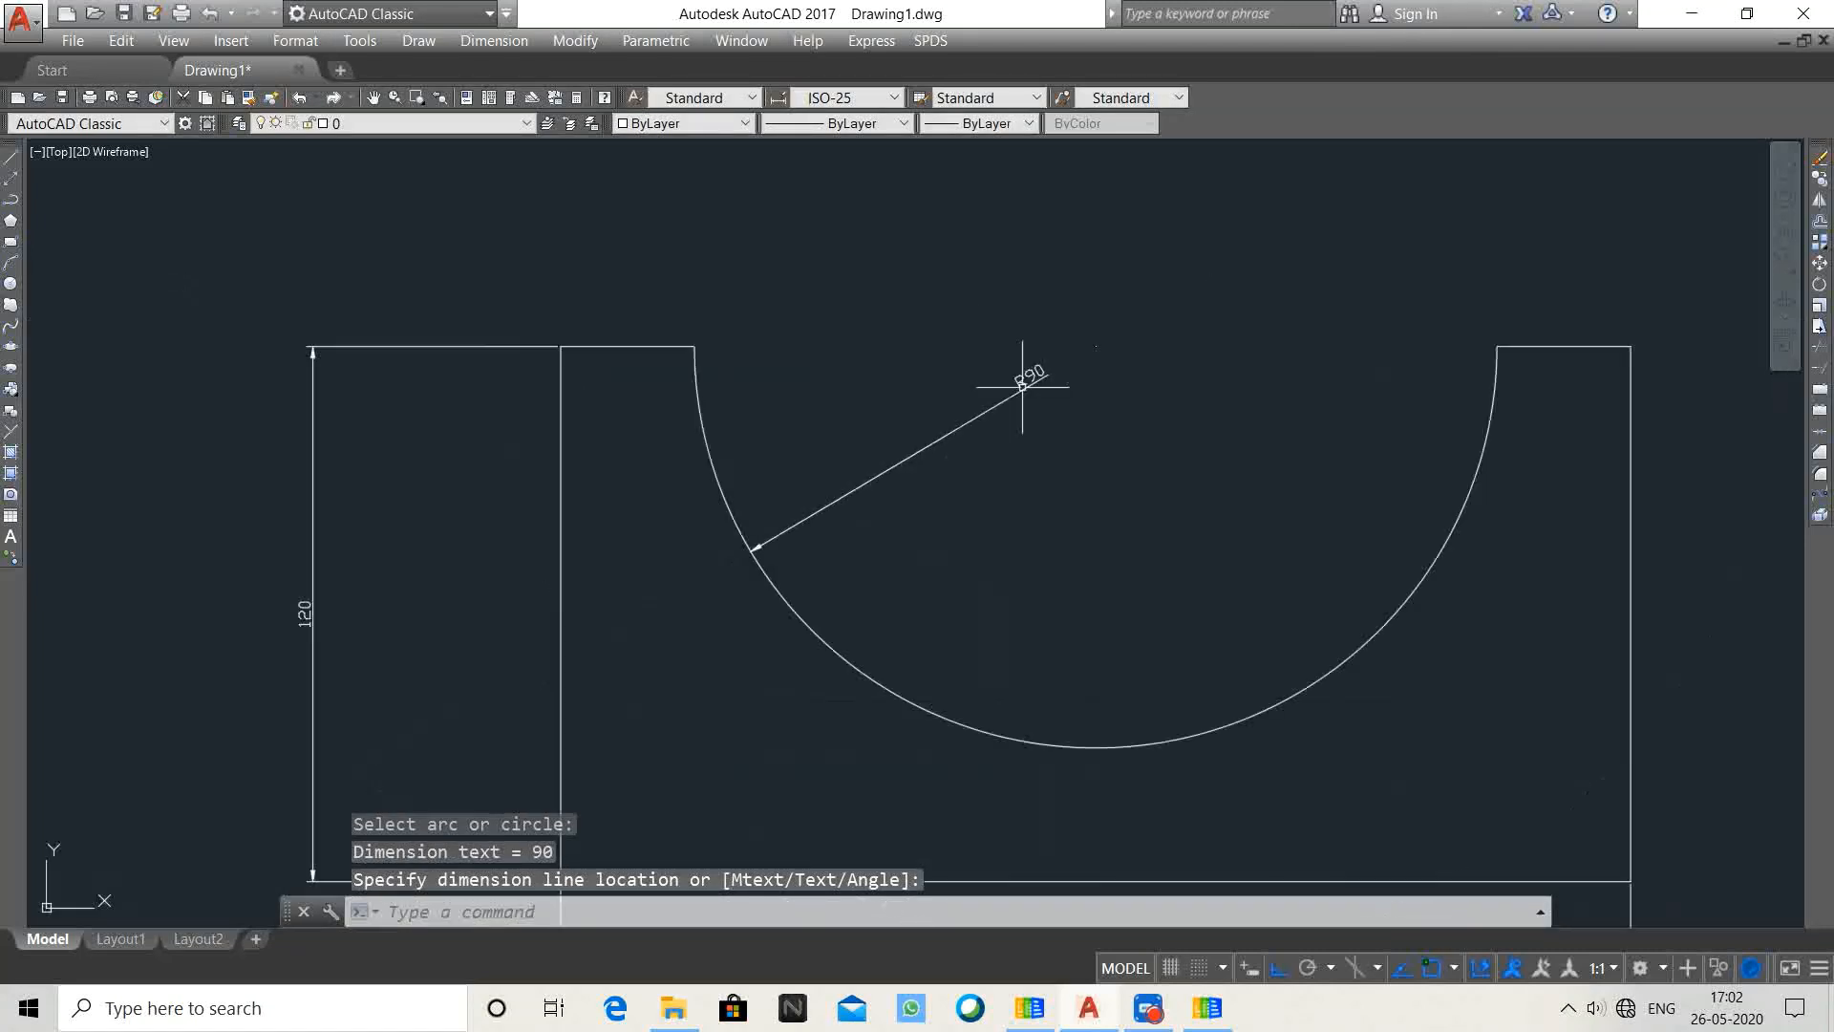
scroll(1023, 385, down, 4)
middle_drag(1032, 401, 923, 415)
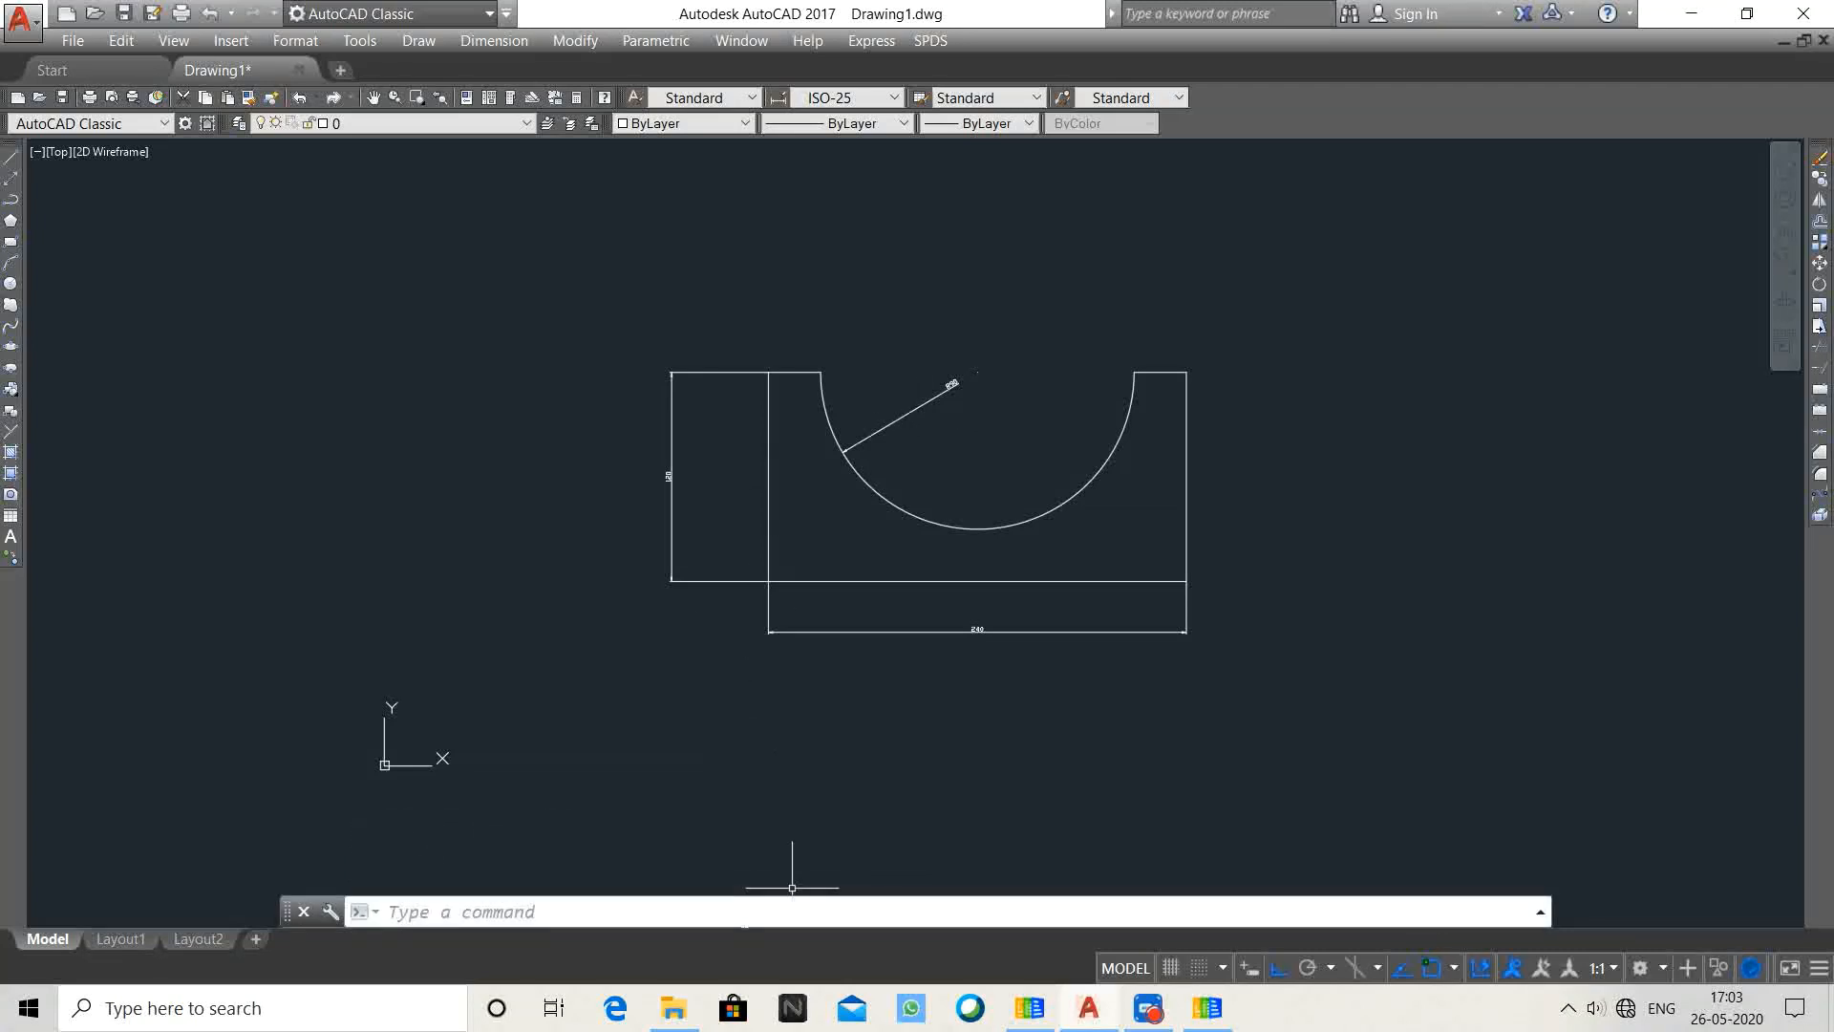
click(745, 915)
text(rea)
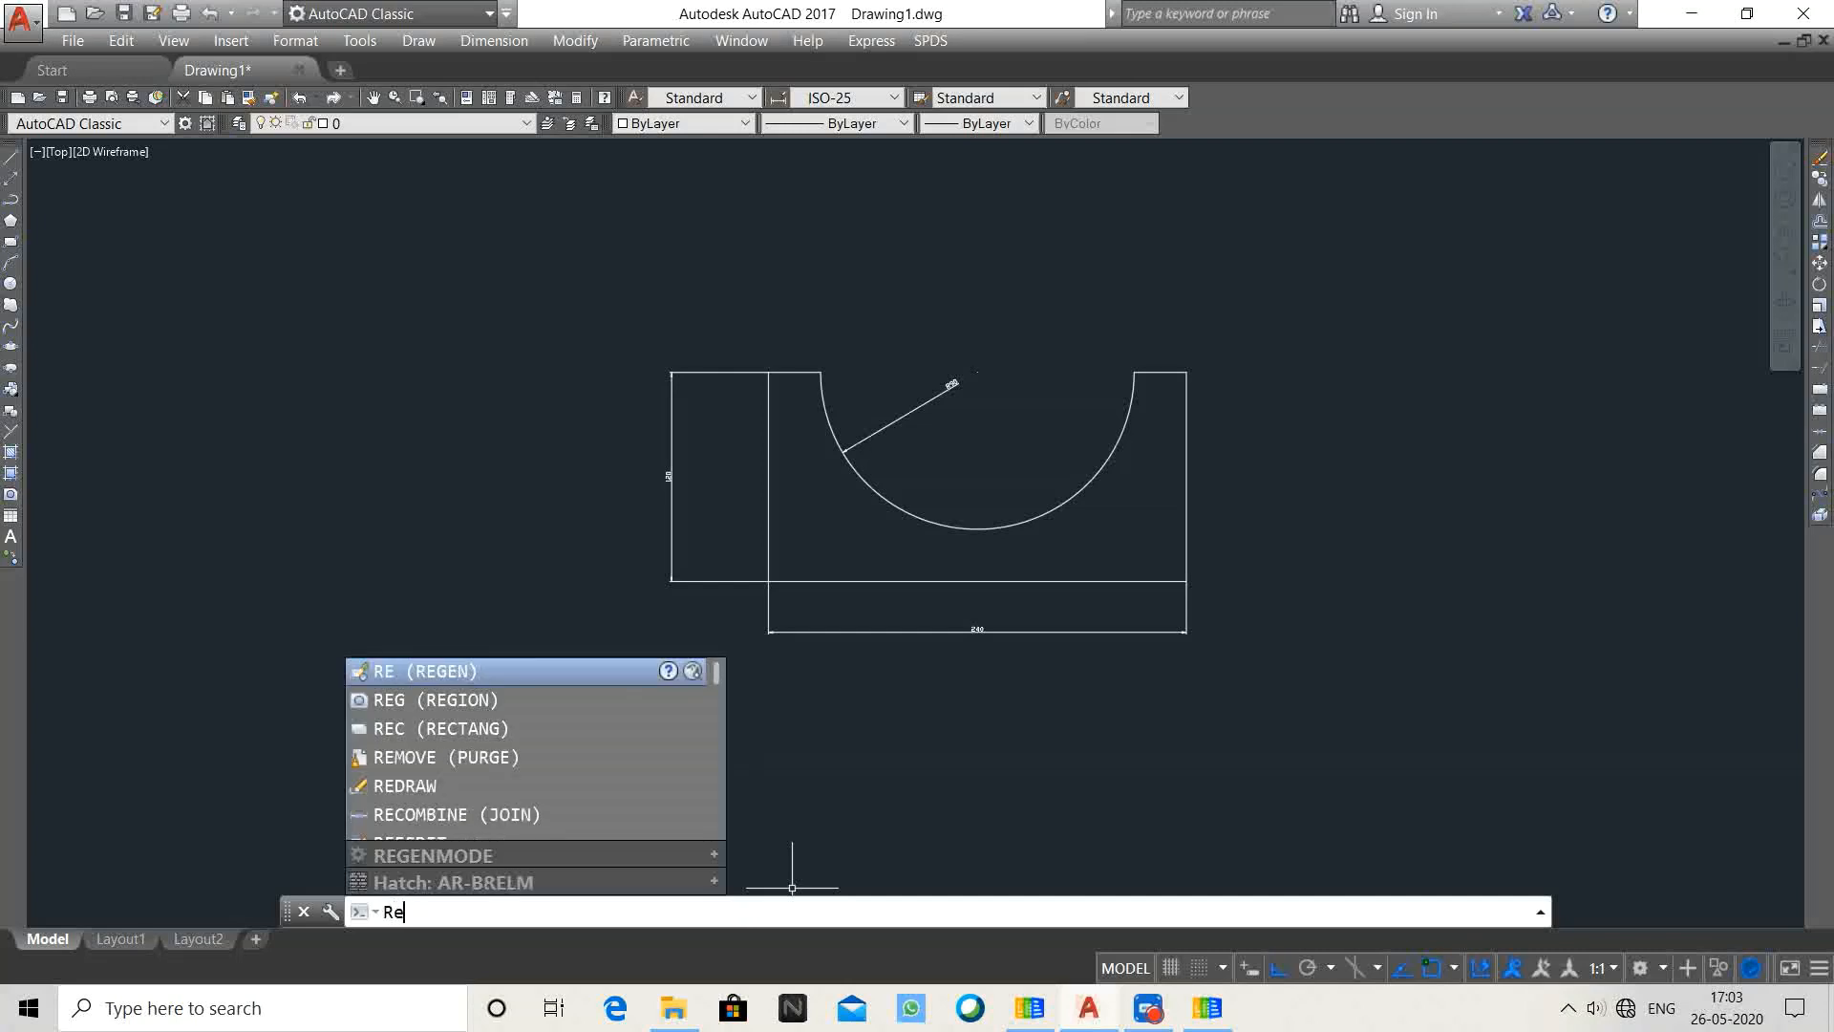
key(Return)
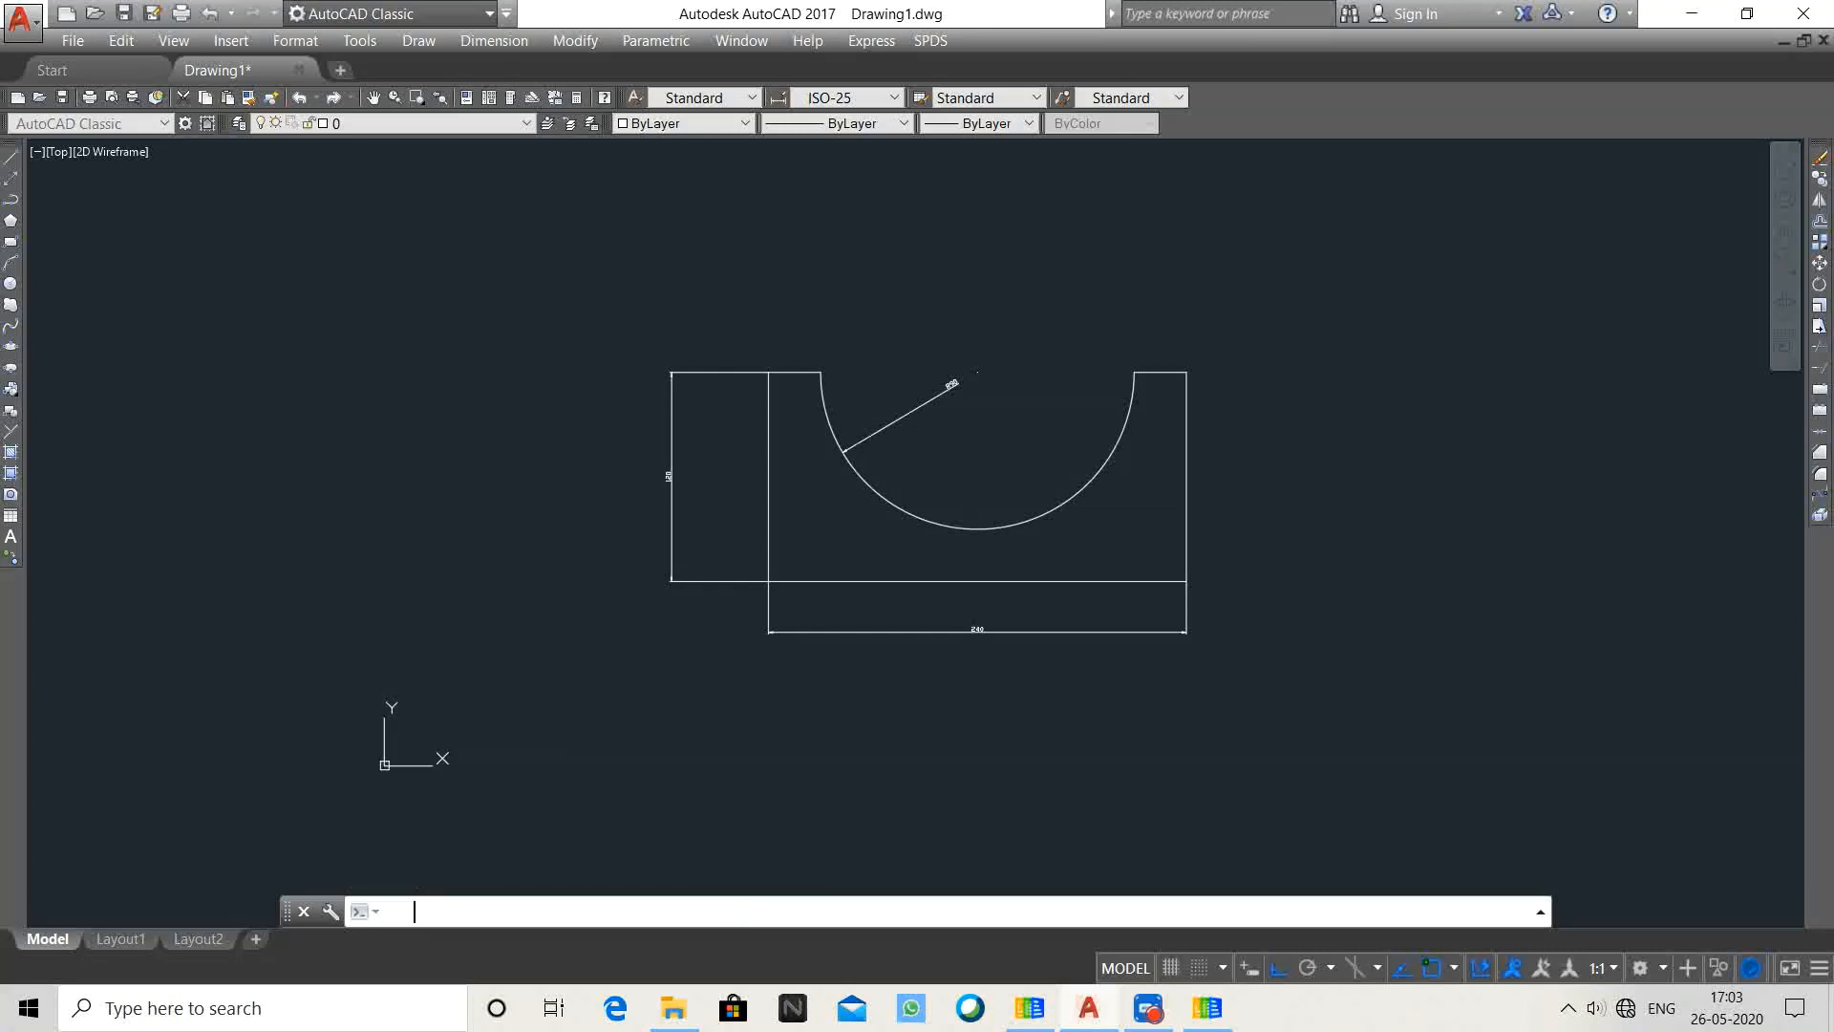
key(Return)
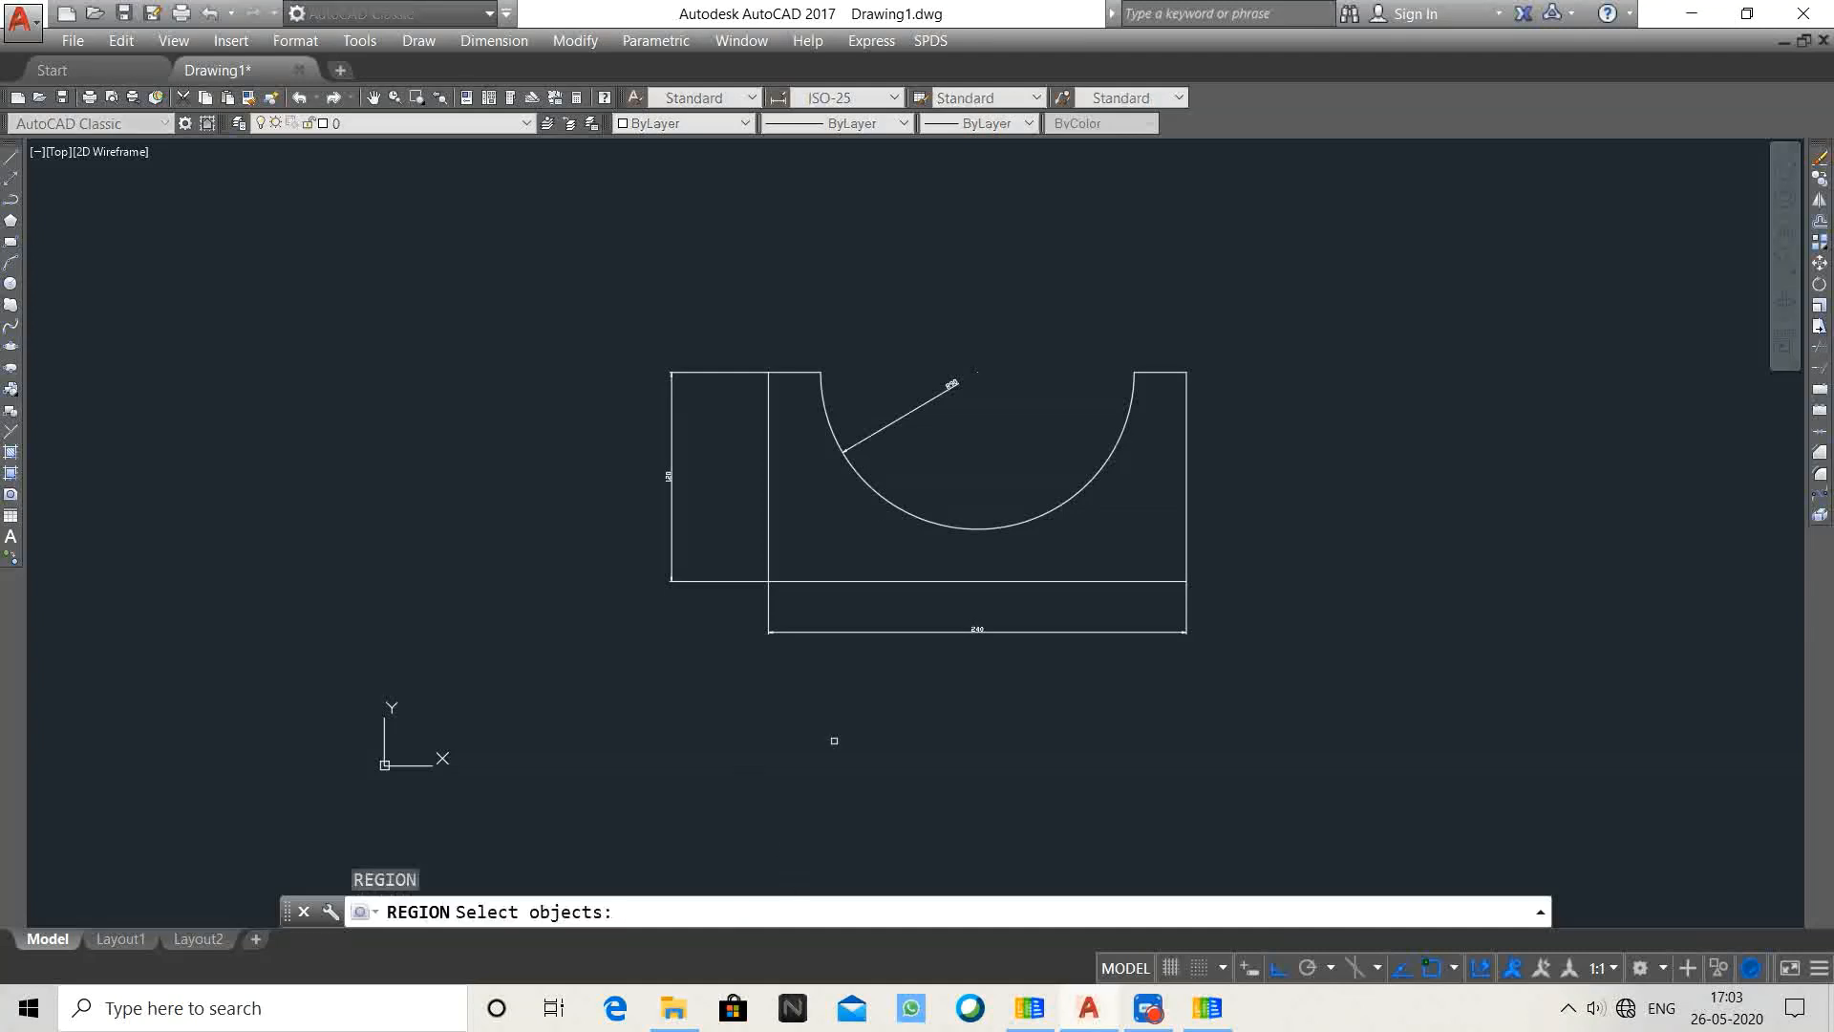
click(767, 518)
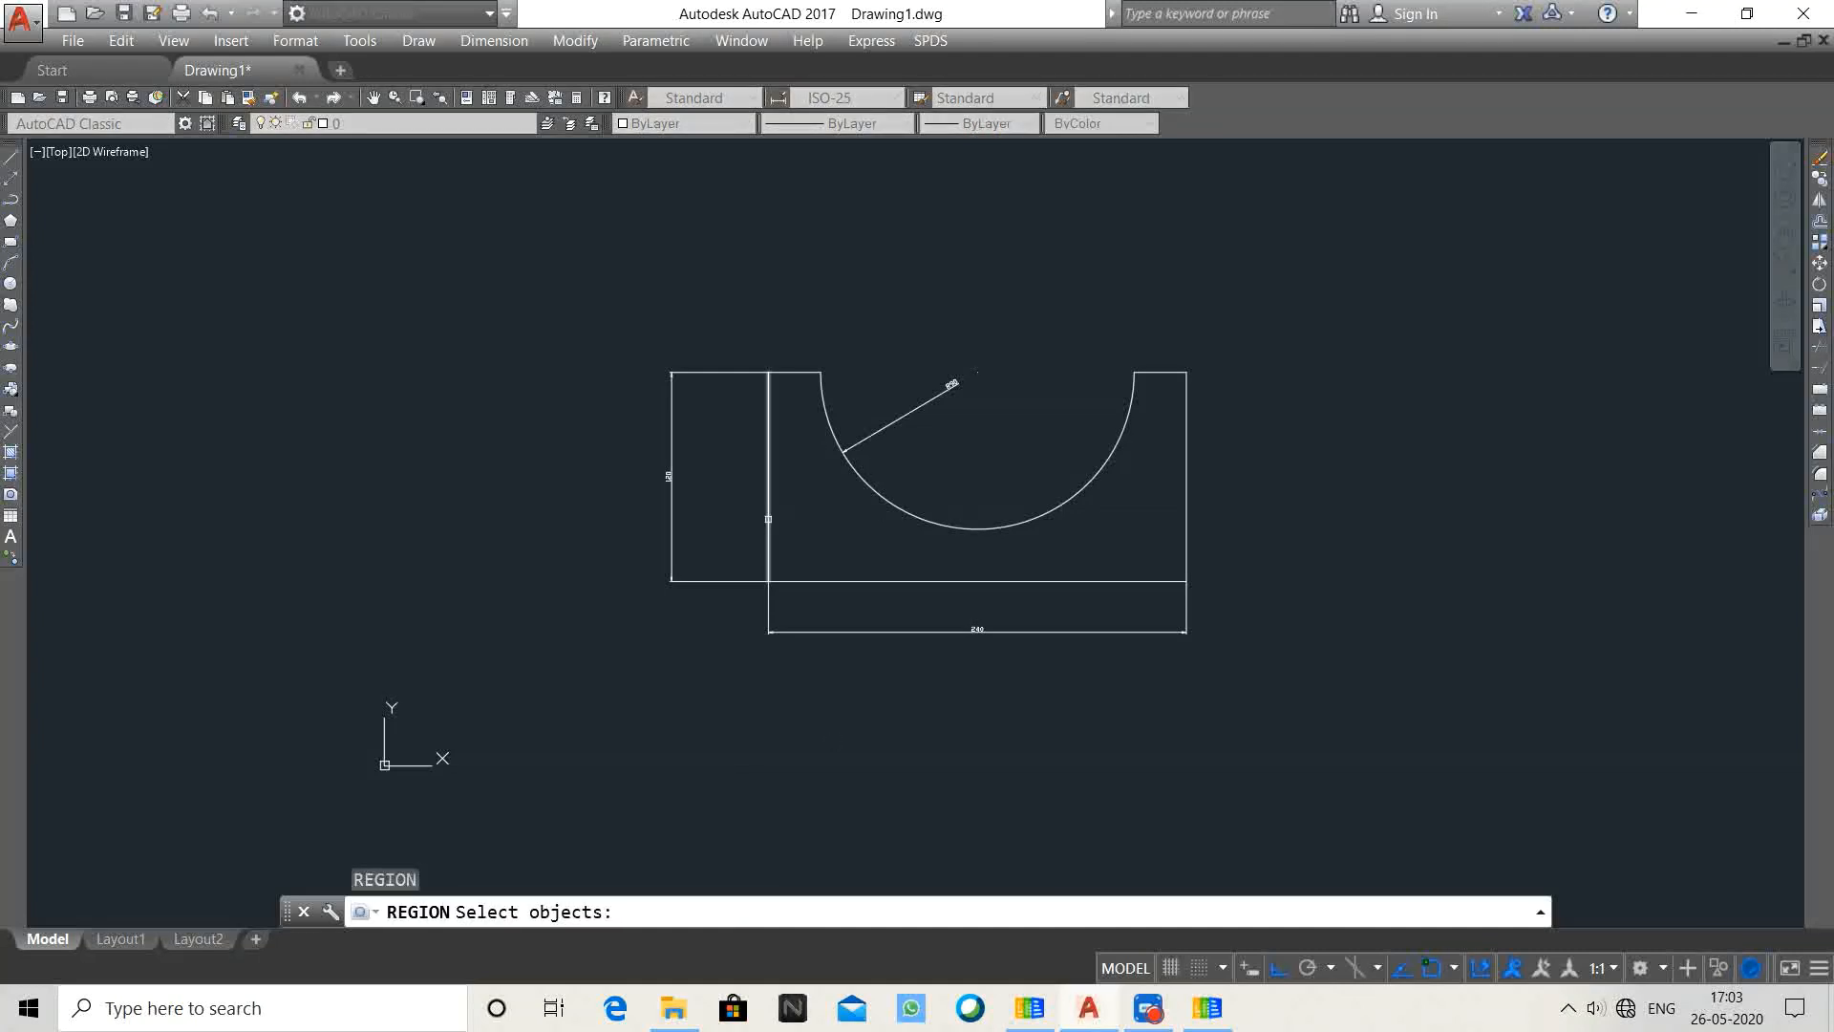
click(827, 582)
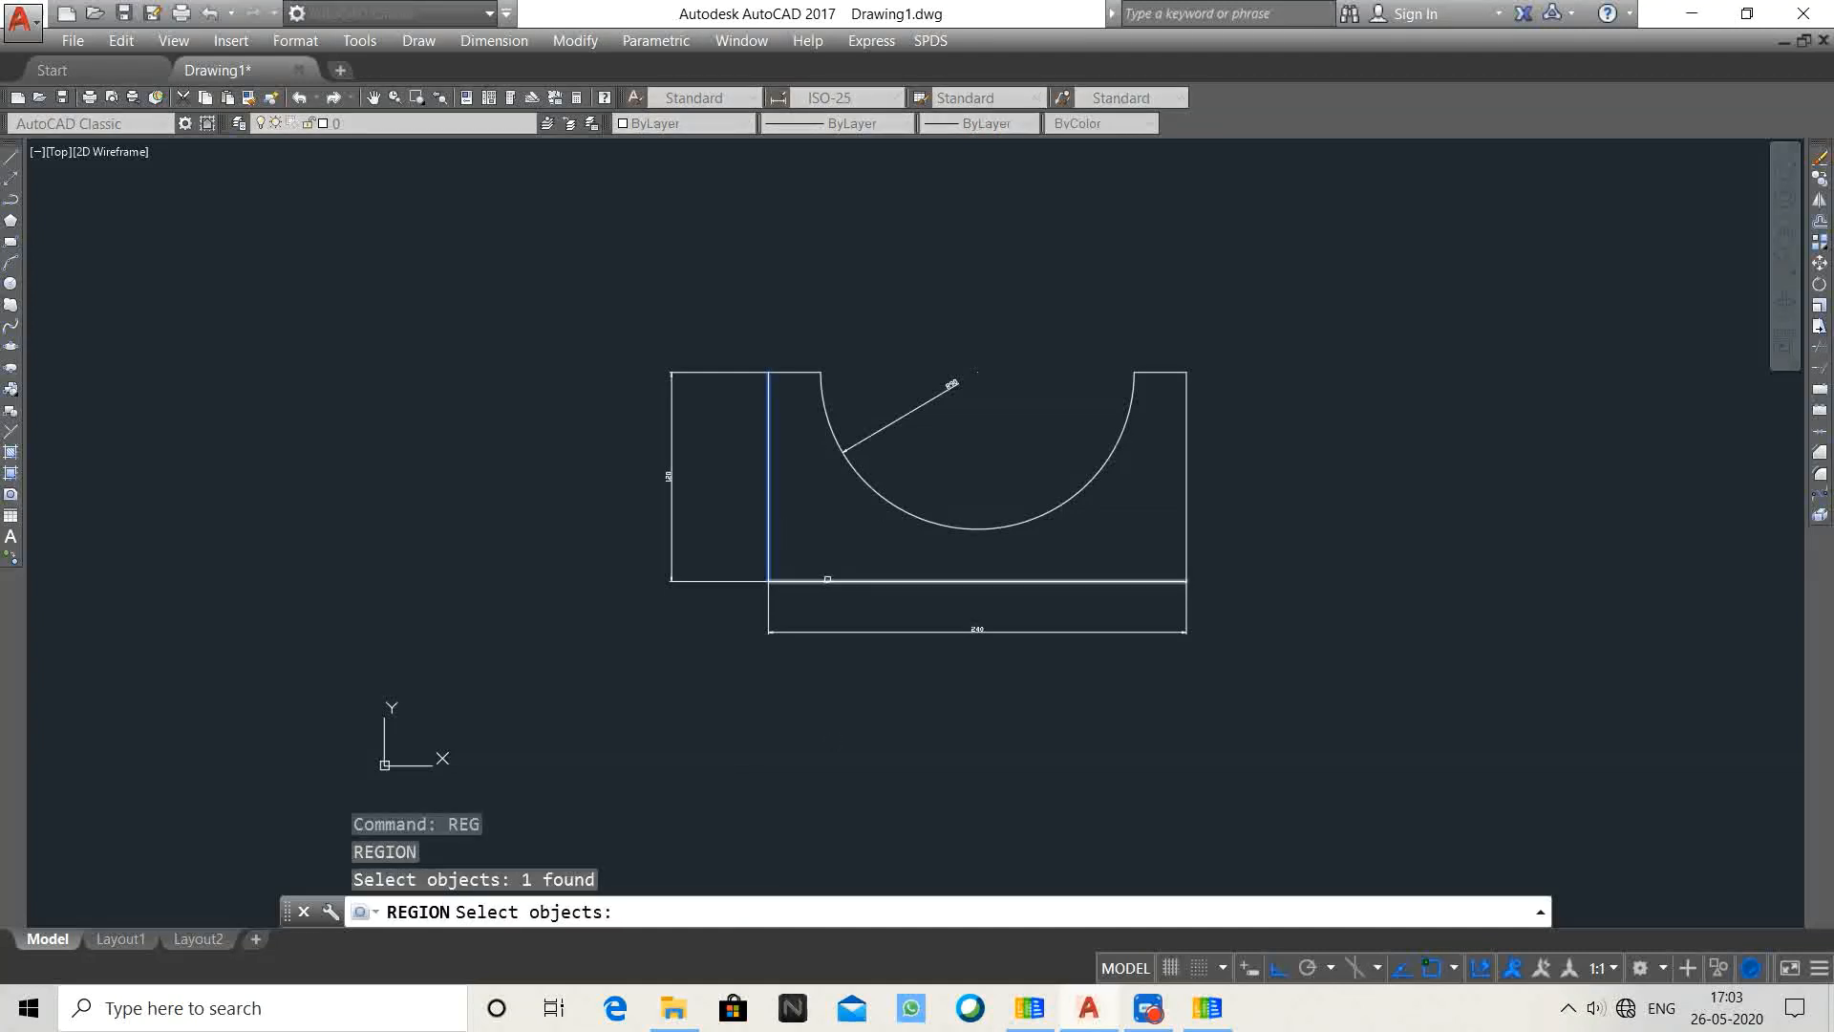
click(923, 523)
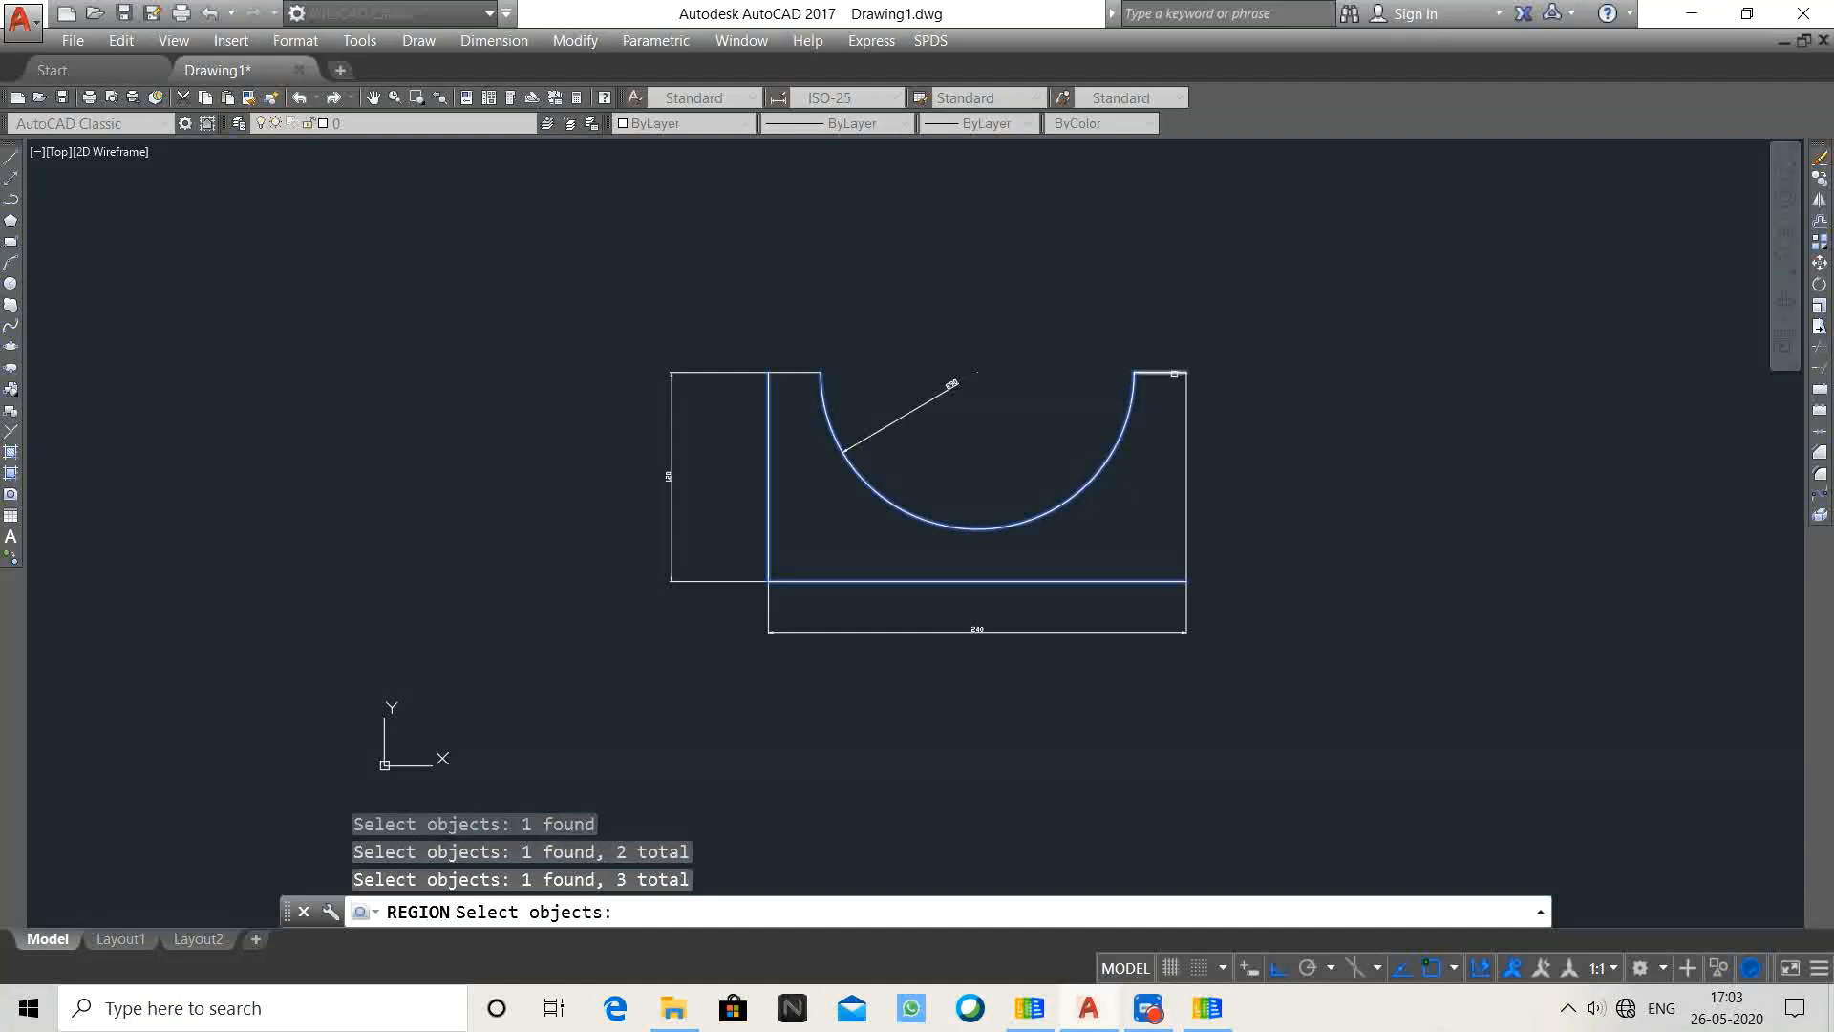
click(1185, 366)
click(1159, 366)
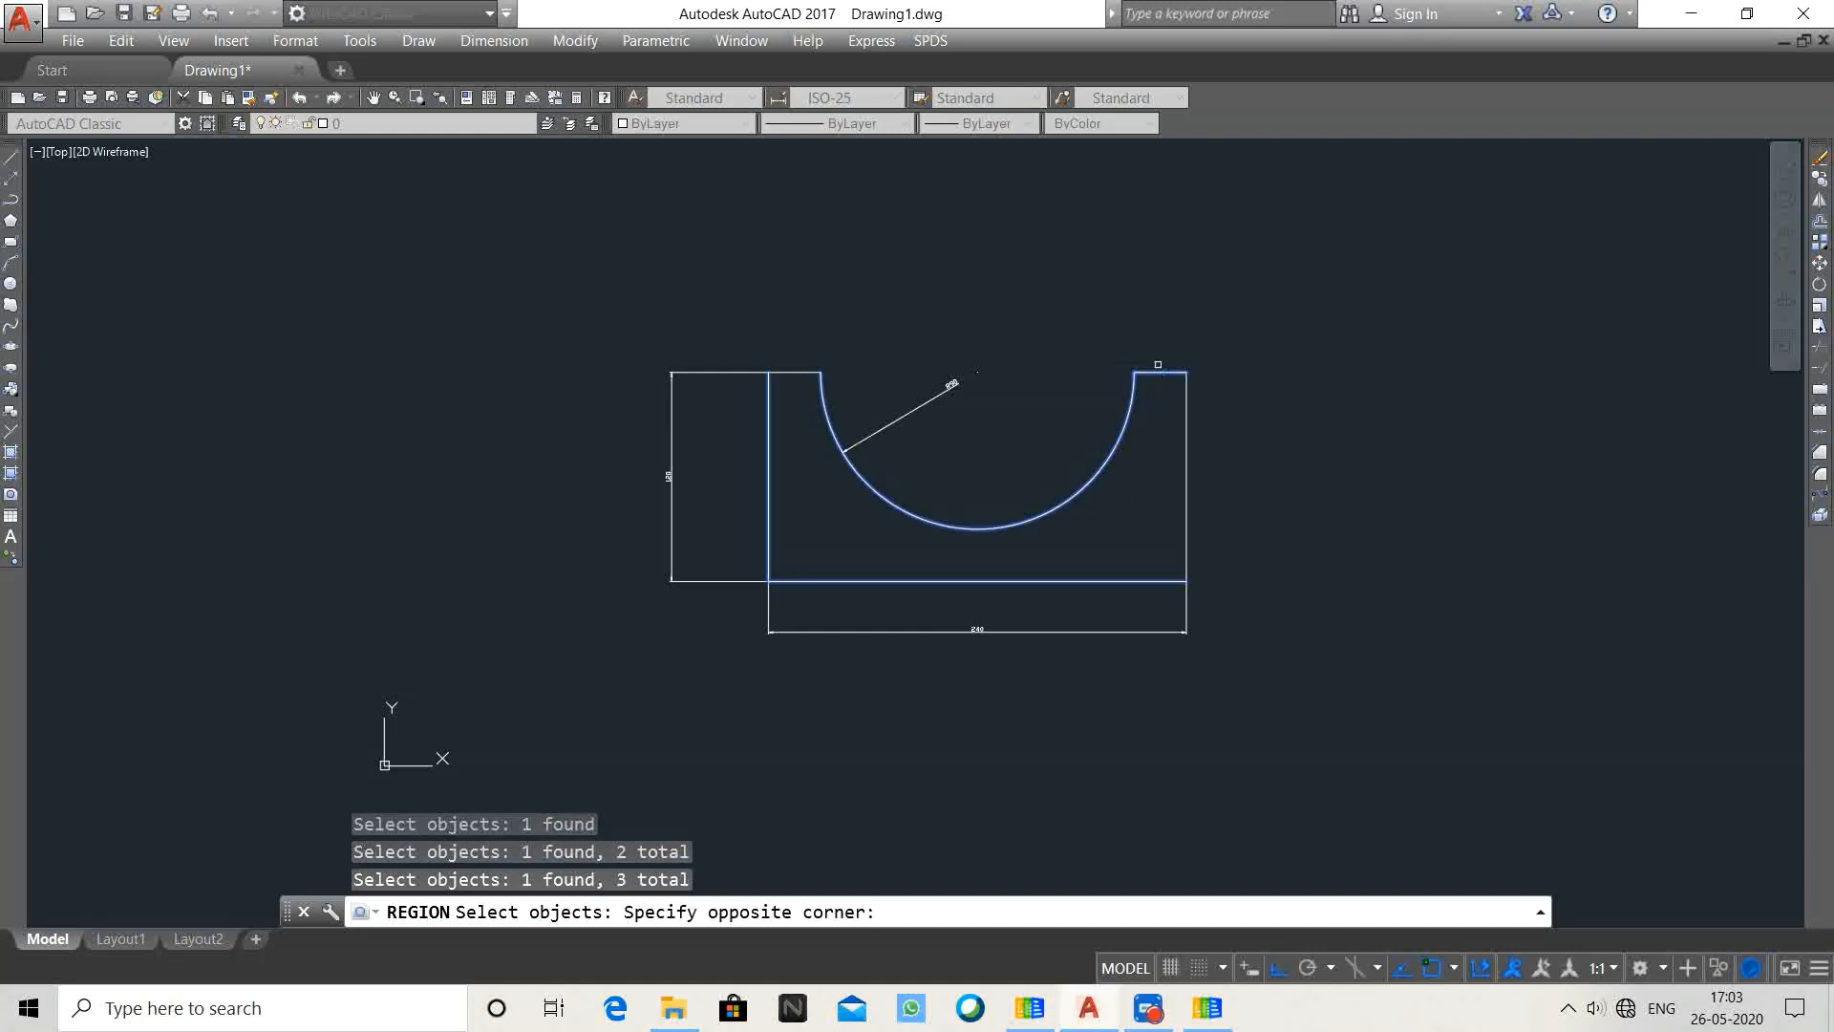
click(1185, 457)
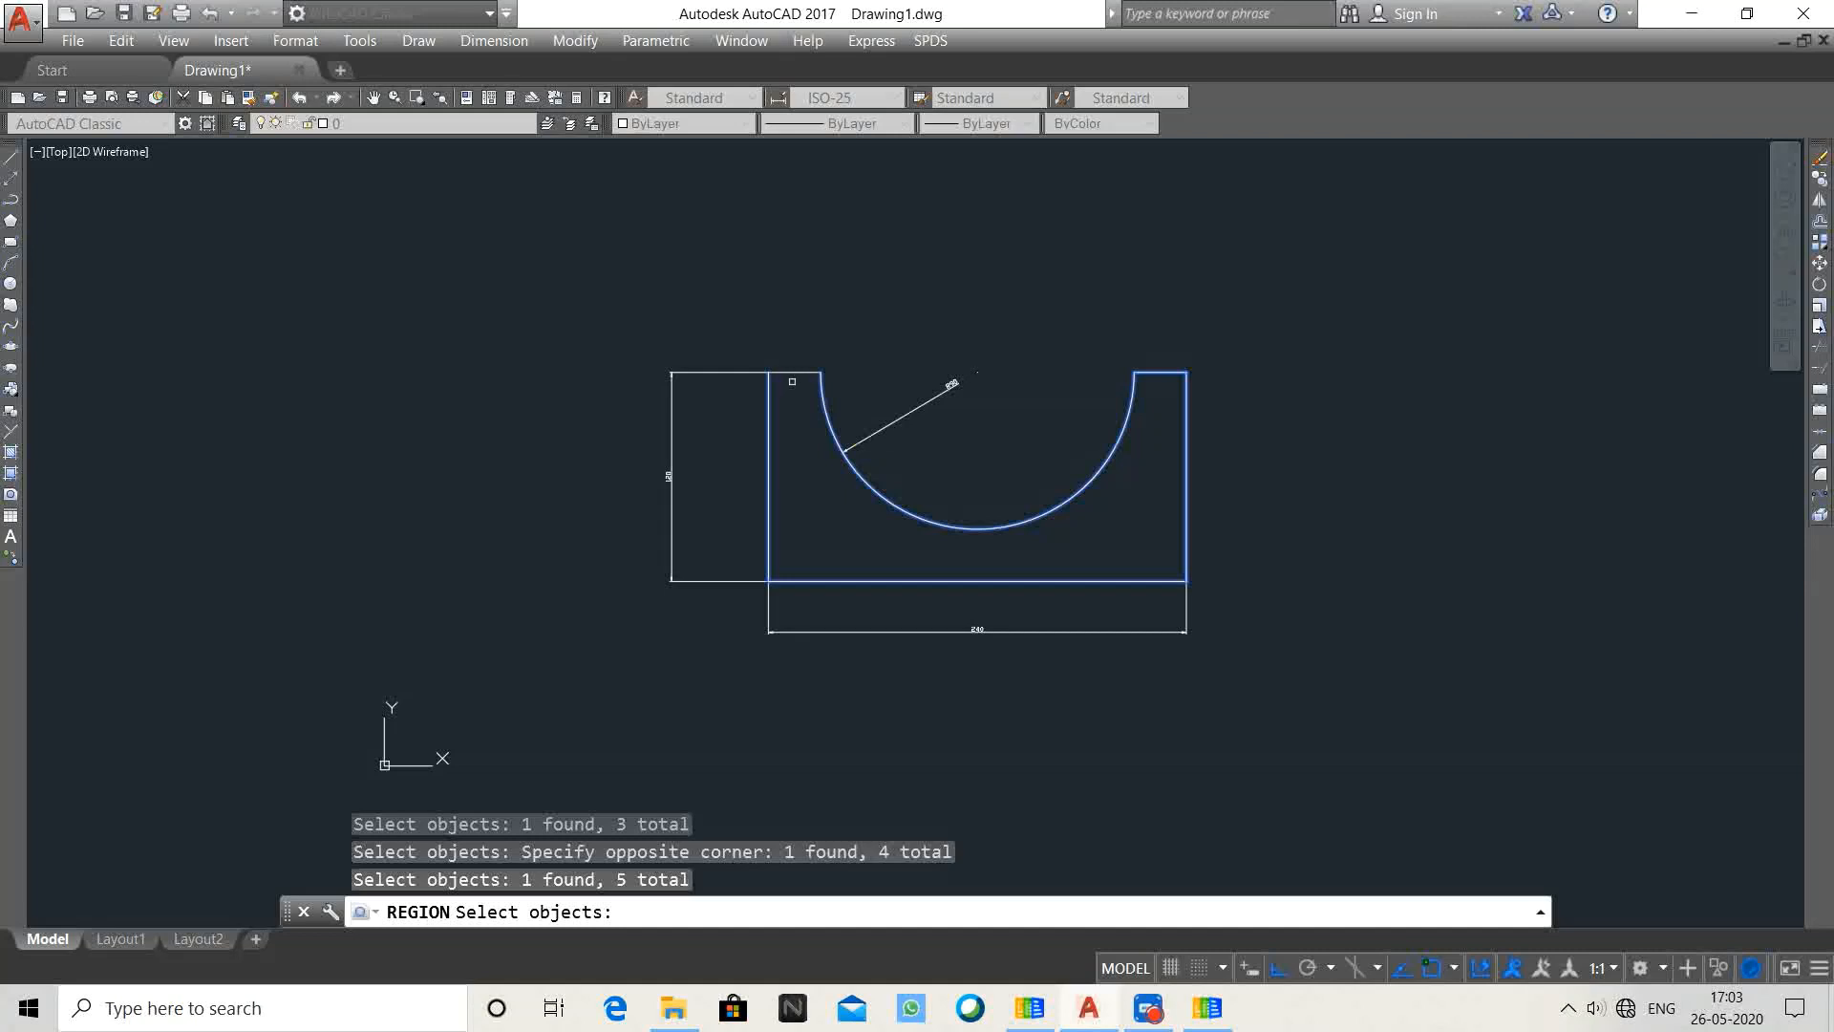
click(797, 372)
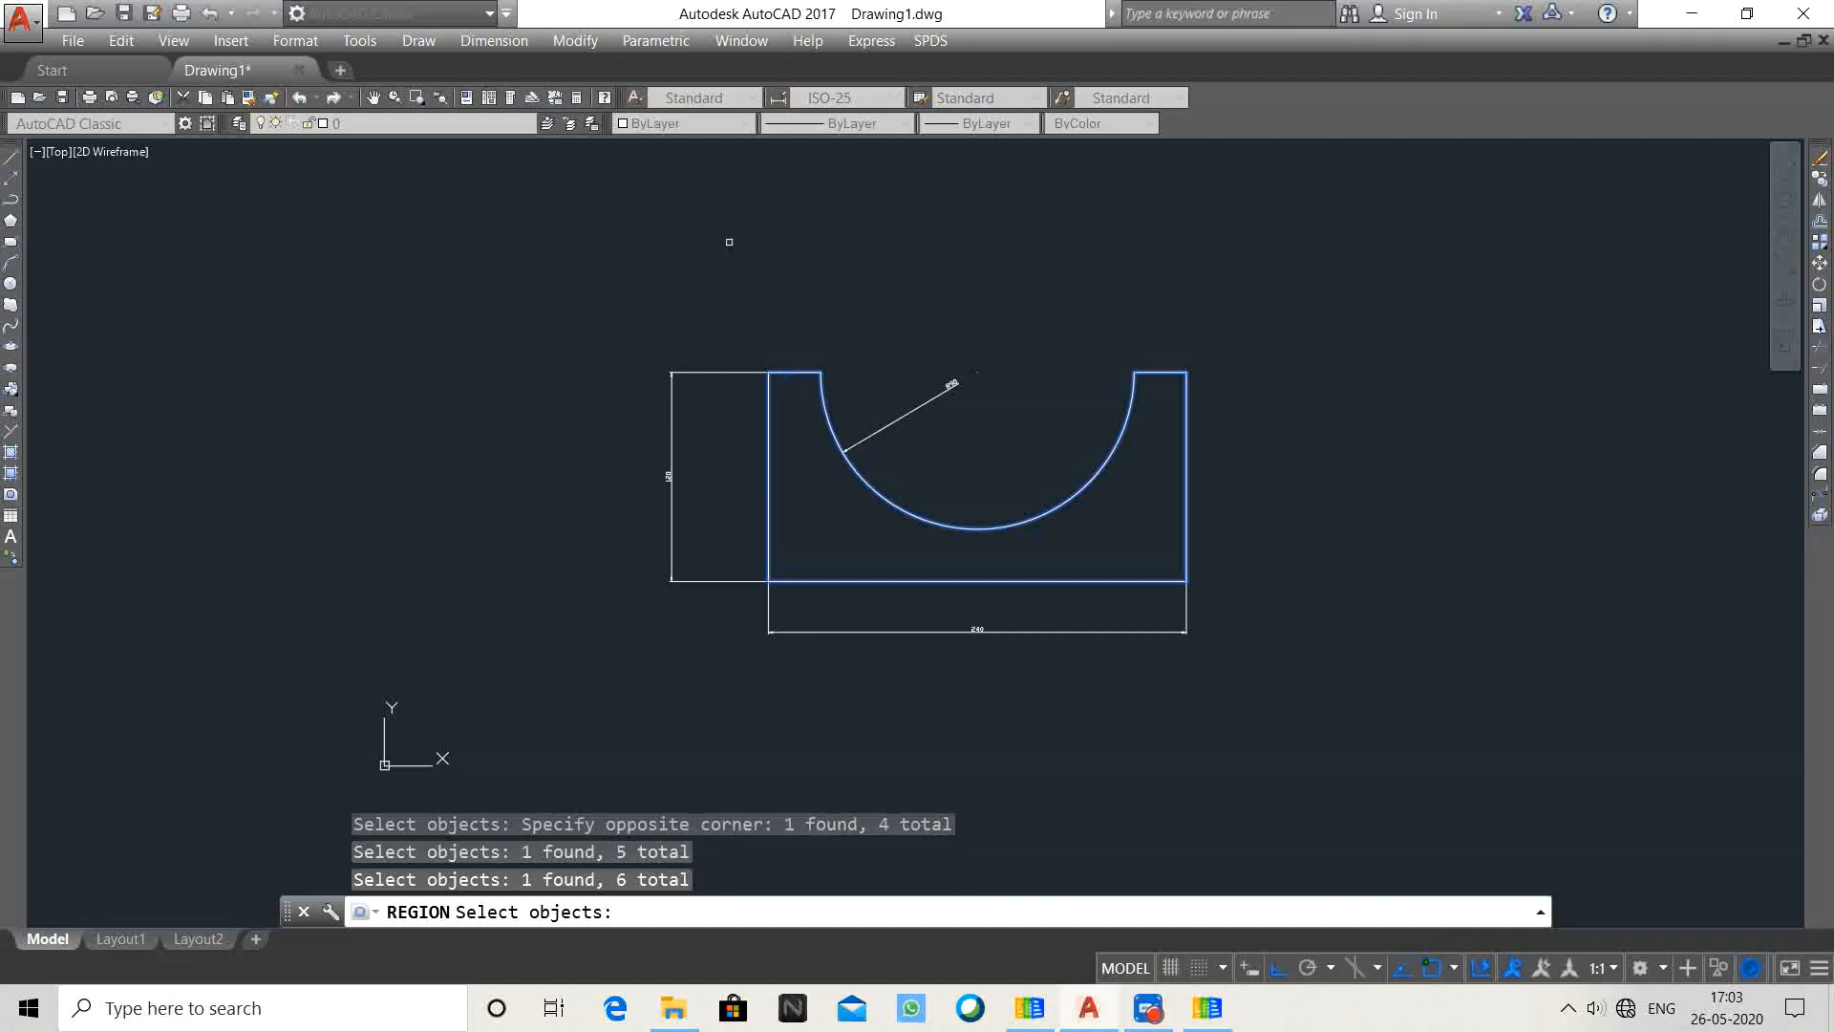
key(Return)
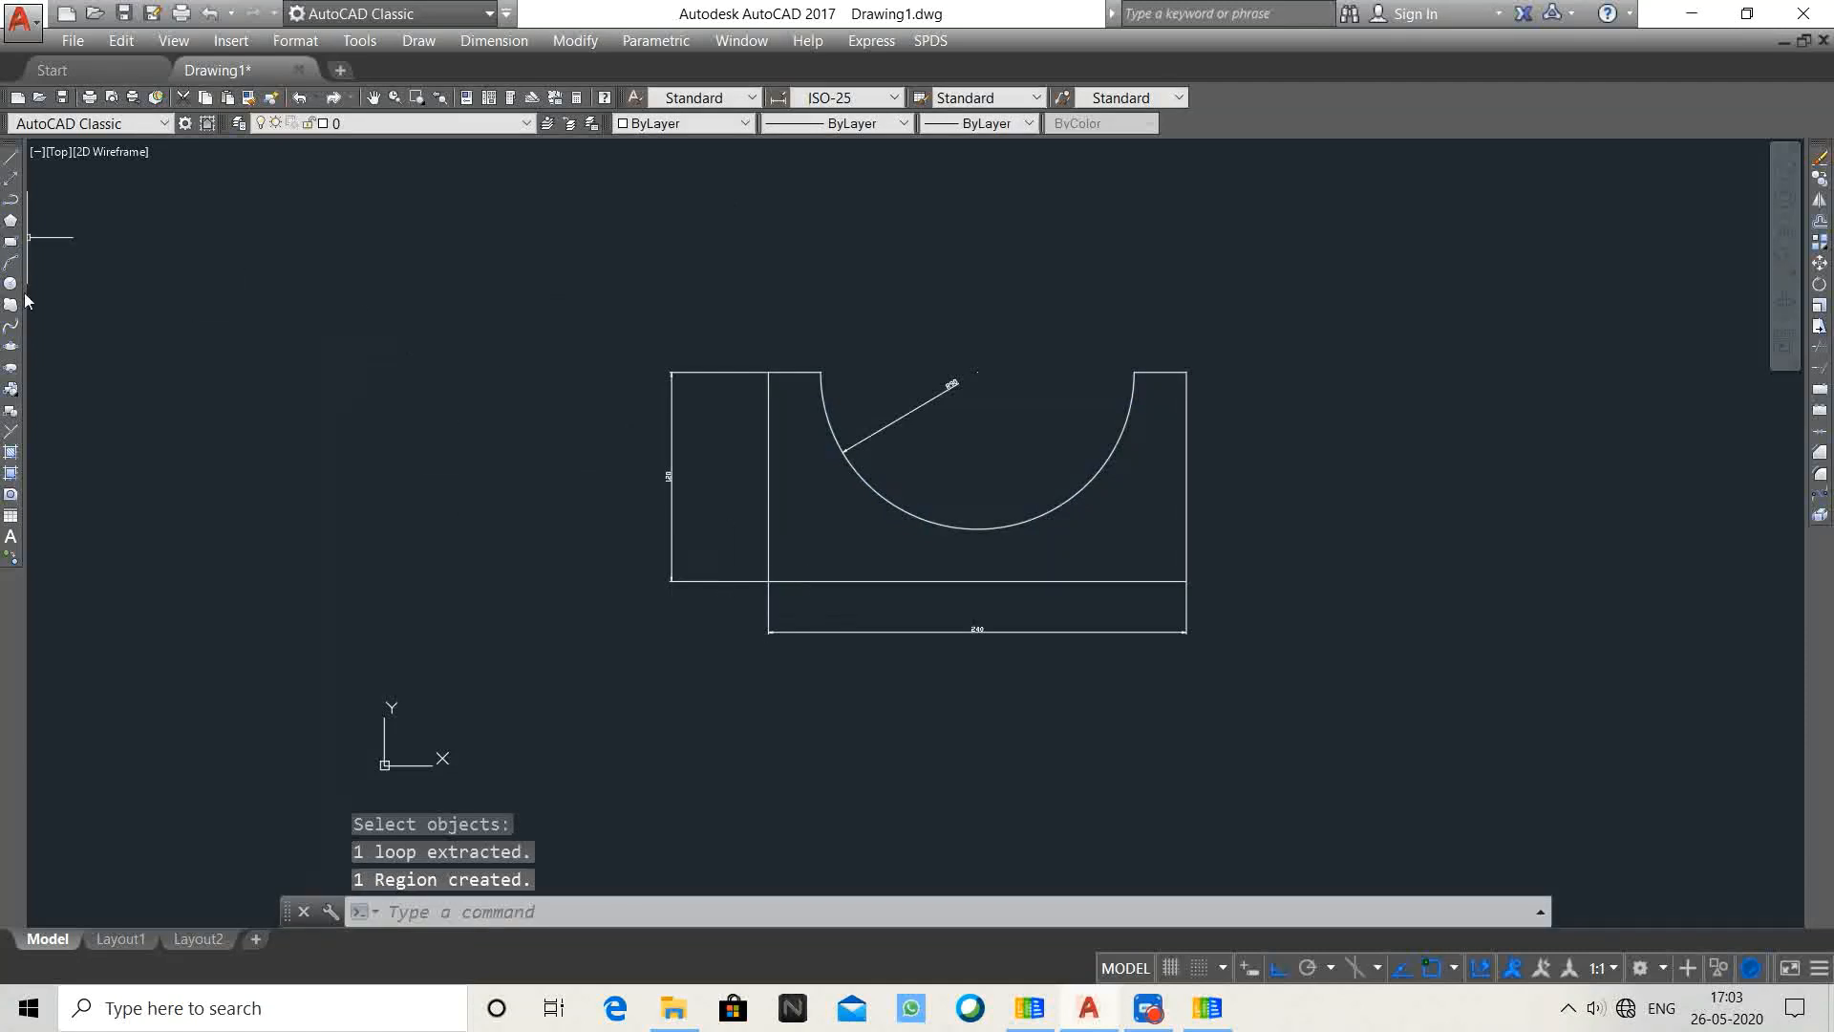
Check the region as a filled face in the Conceptual visual style, and return to 2D Wireframe
click(109, 153)
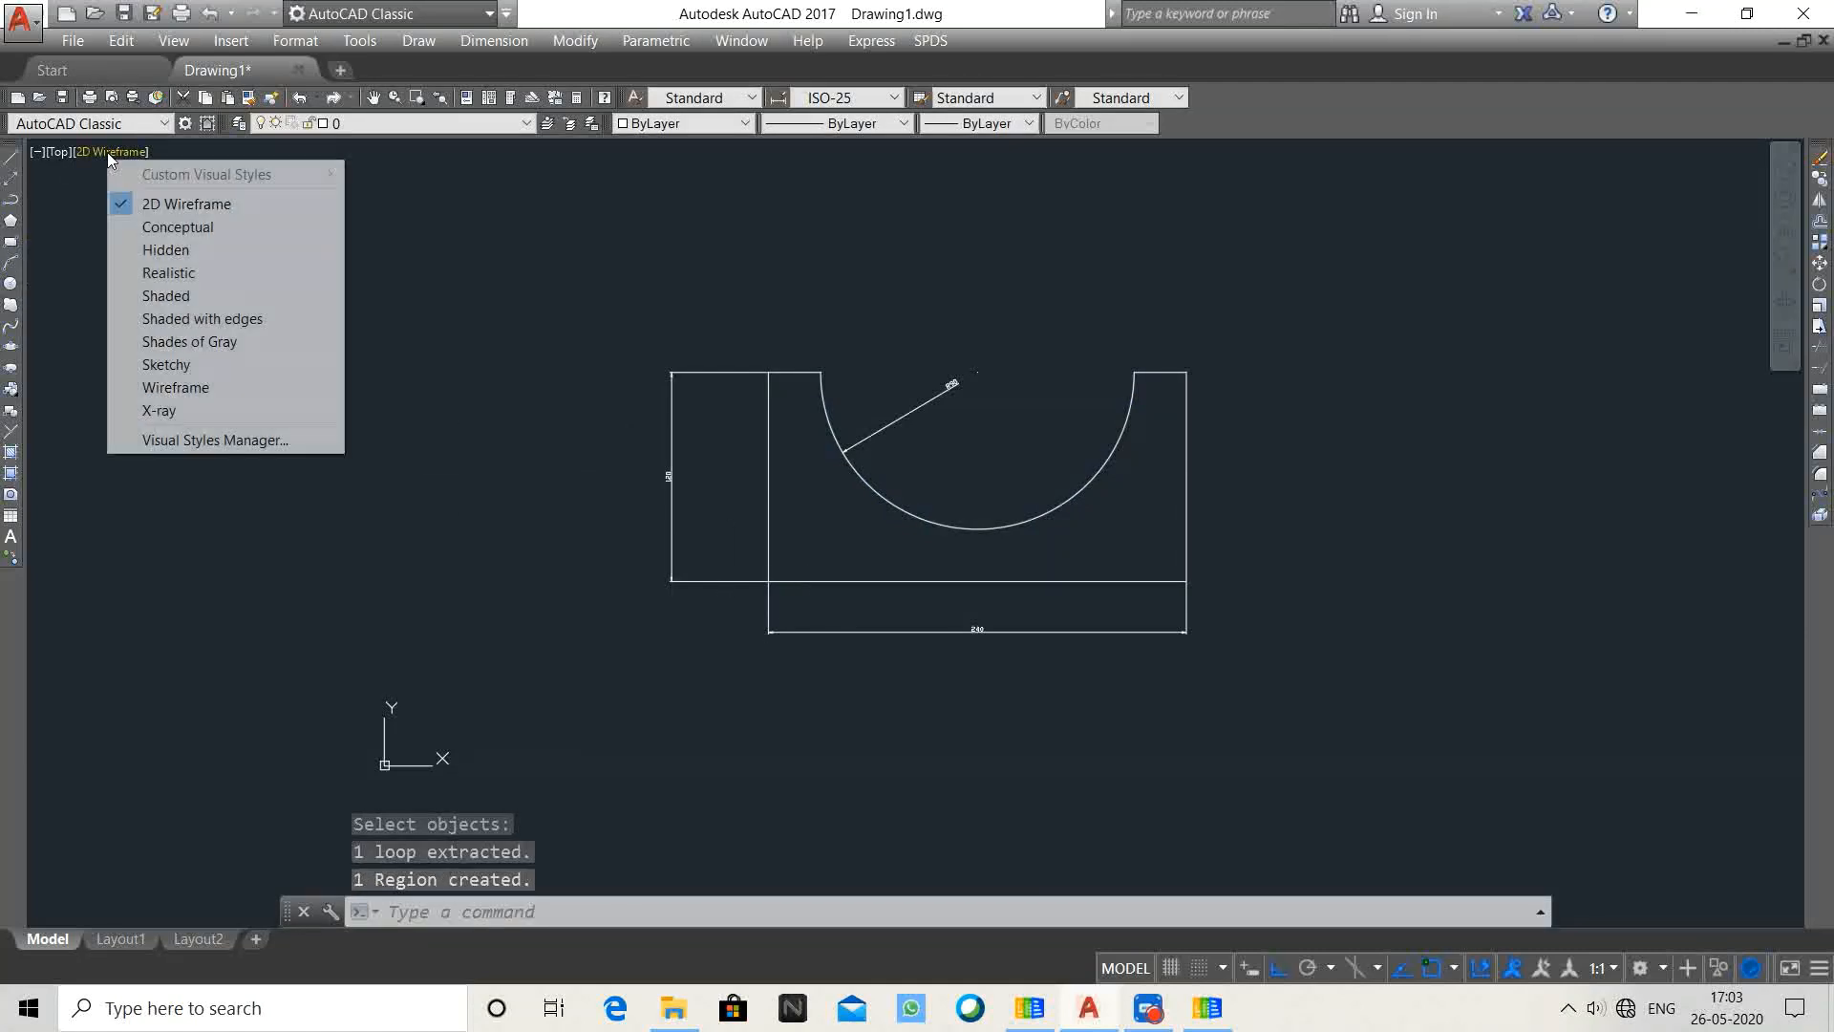
click(146, 227)
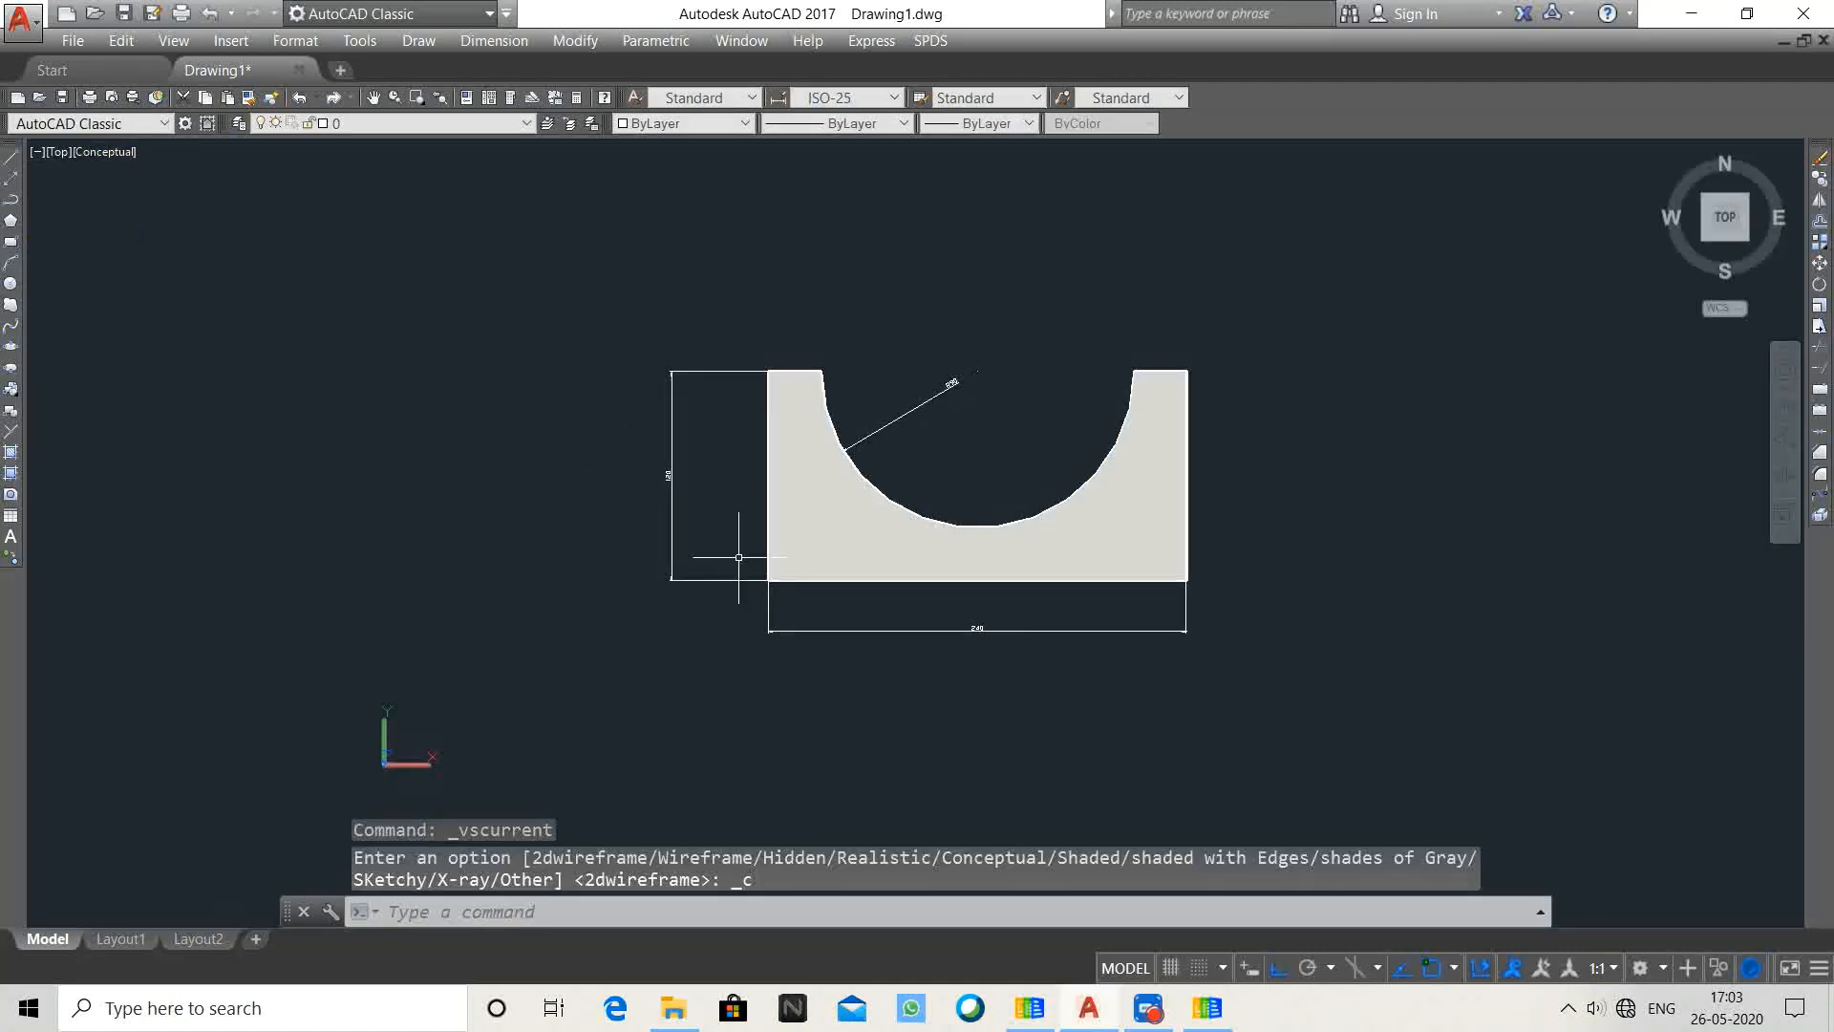
click(111, 158)
click(157, 202)
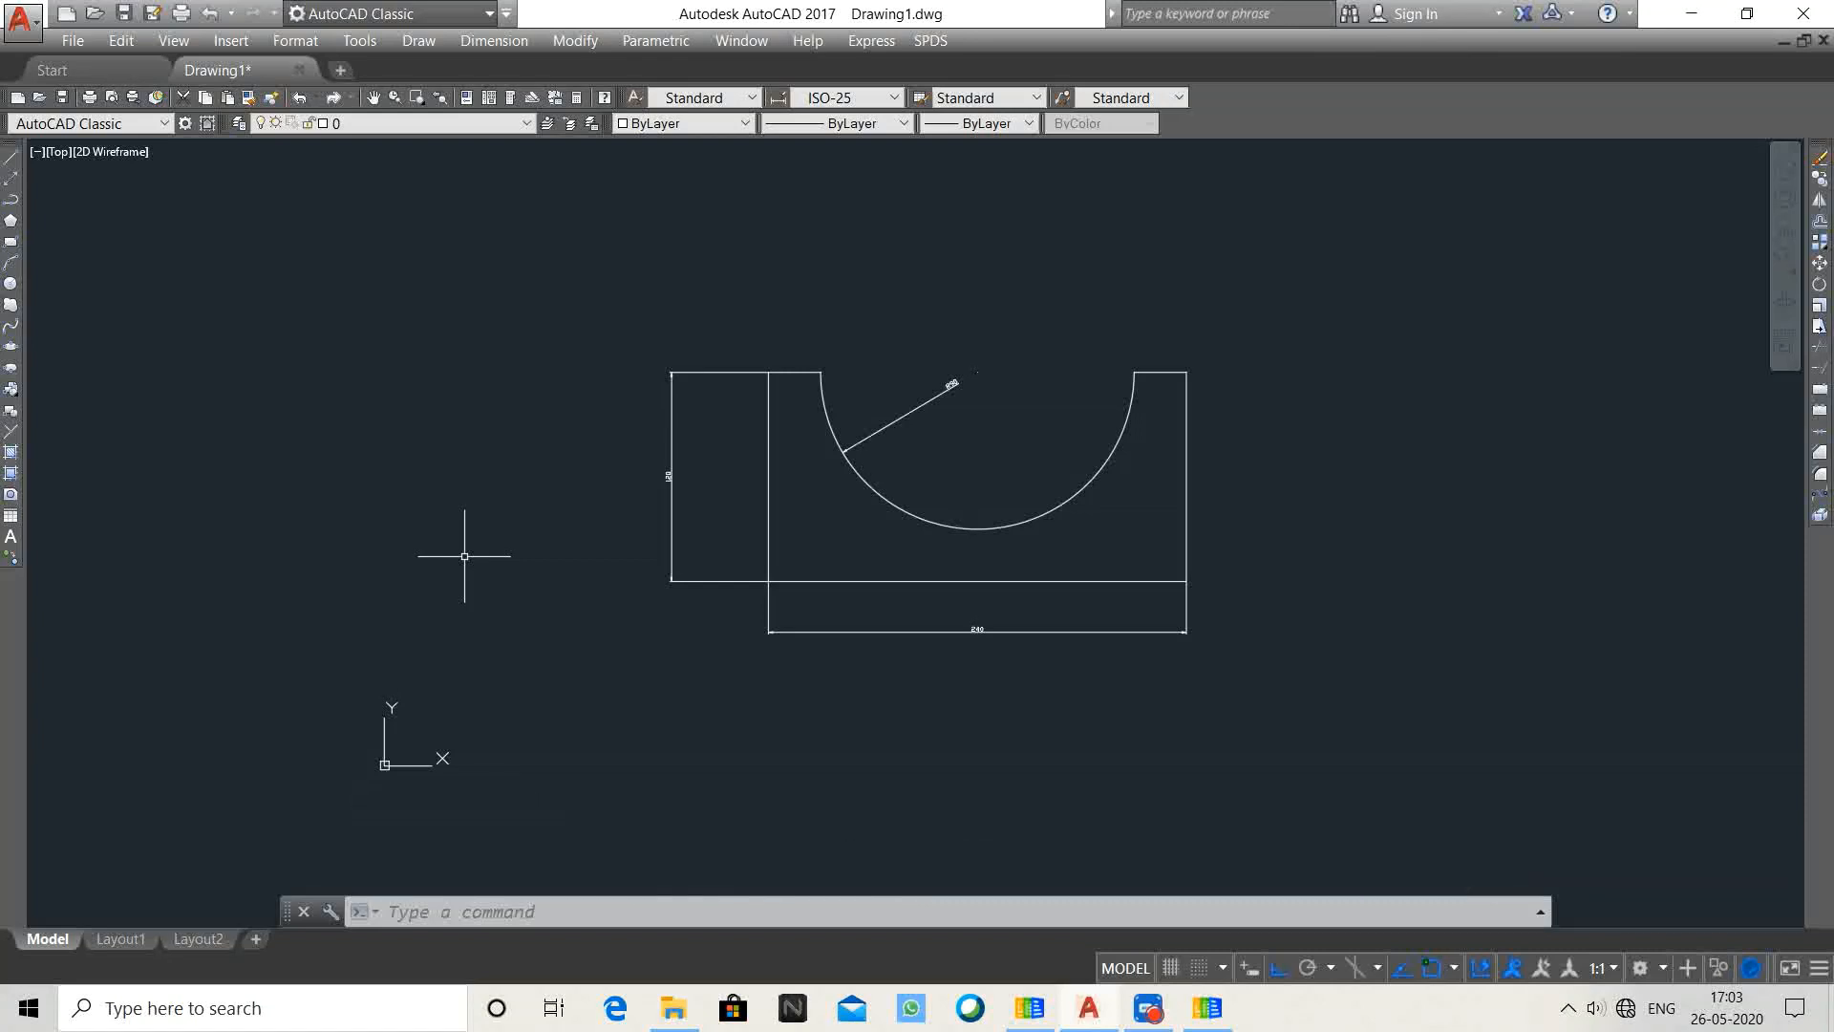
List the mass properties of the notched region with MASSPROP
text(MASSPROP)
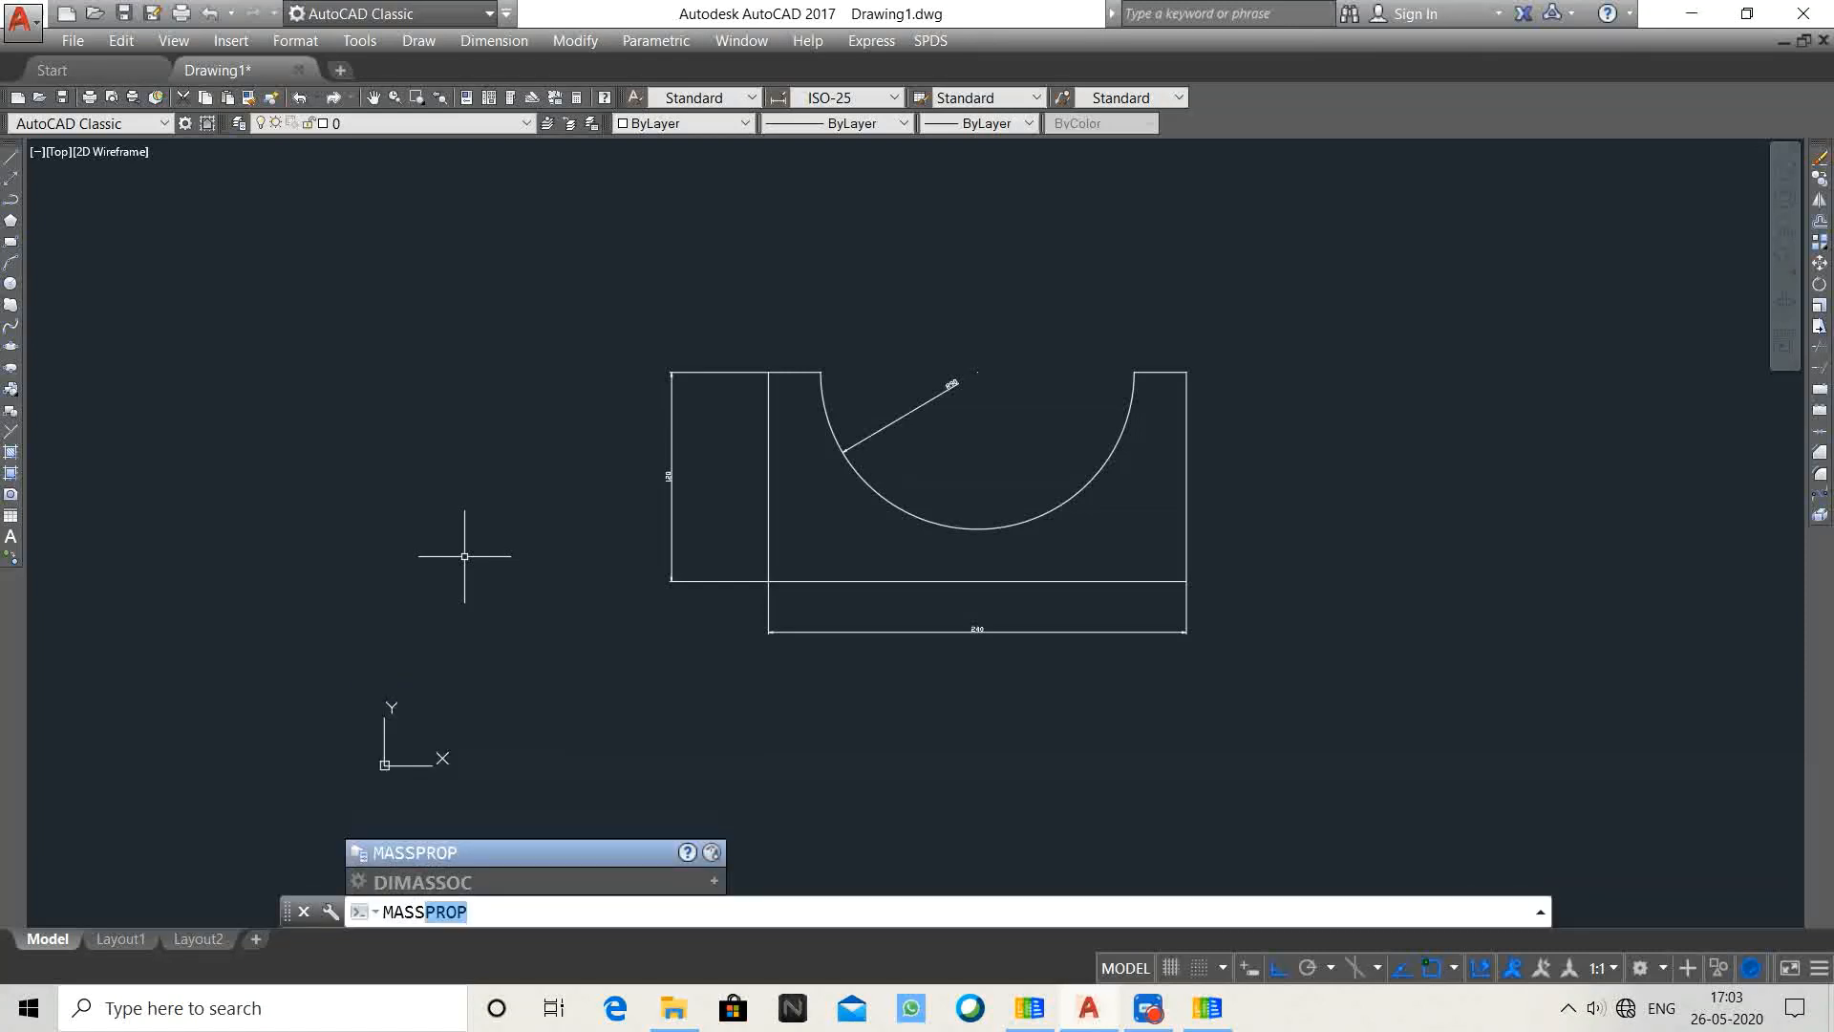
key(Return)
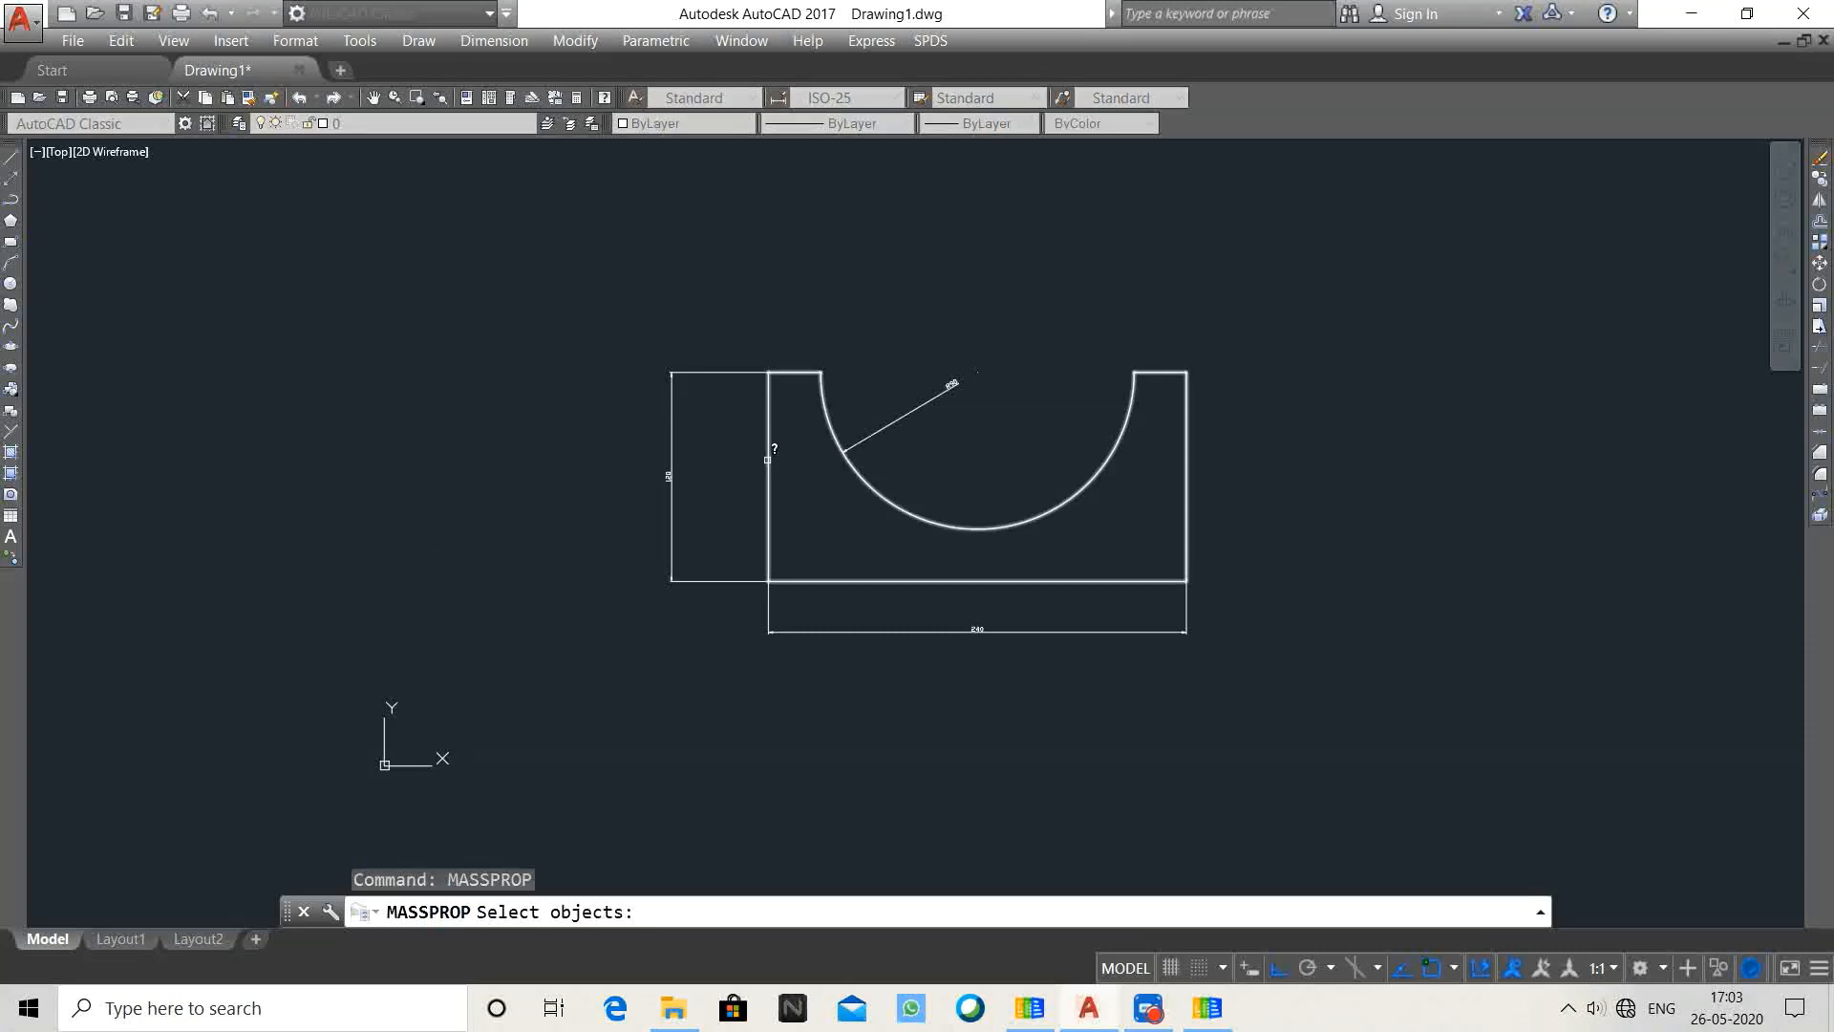
click(767, 460)
key(Return)
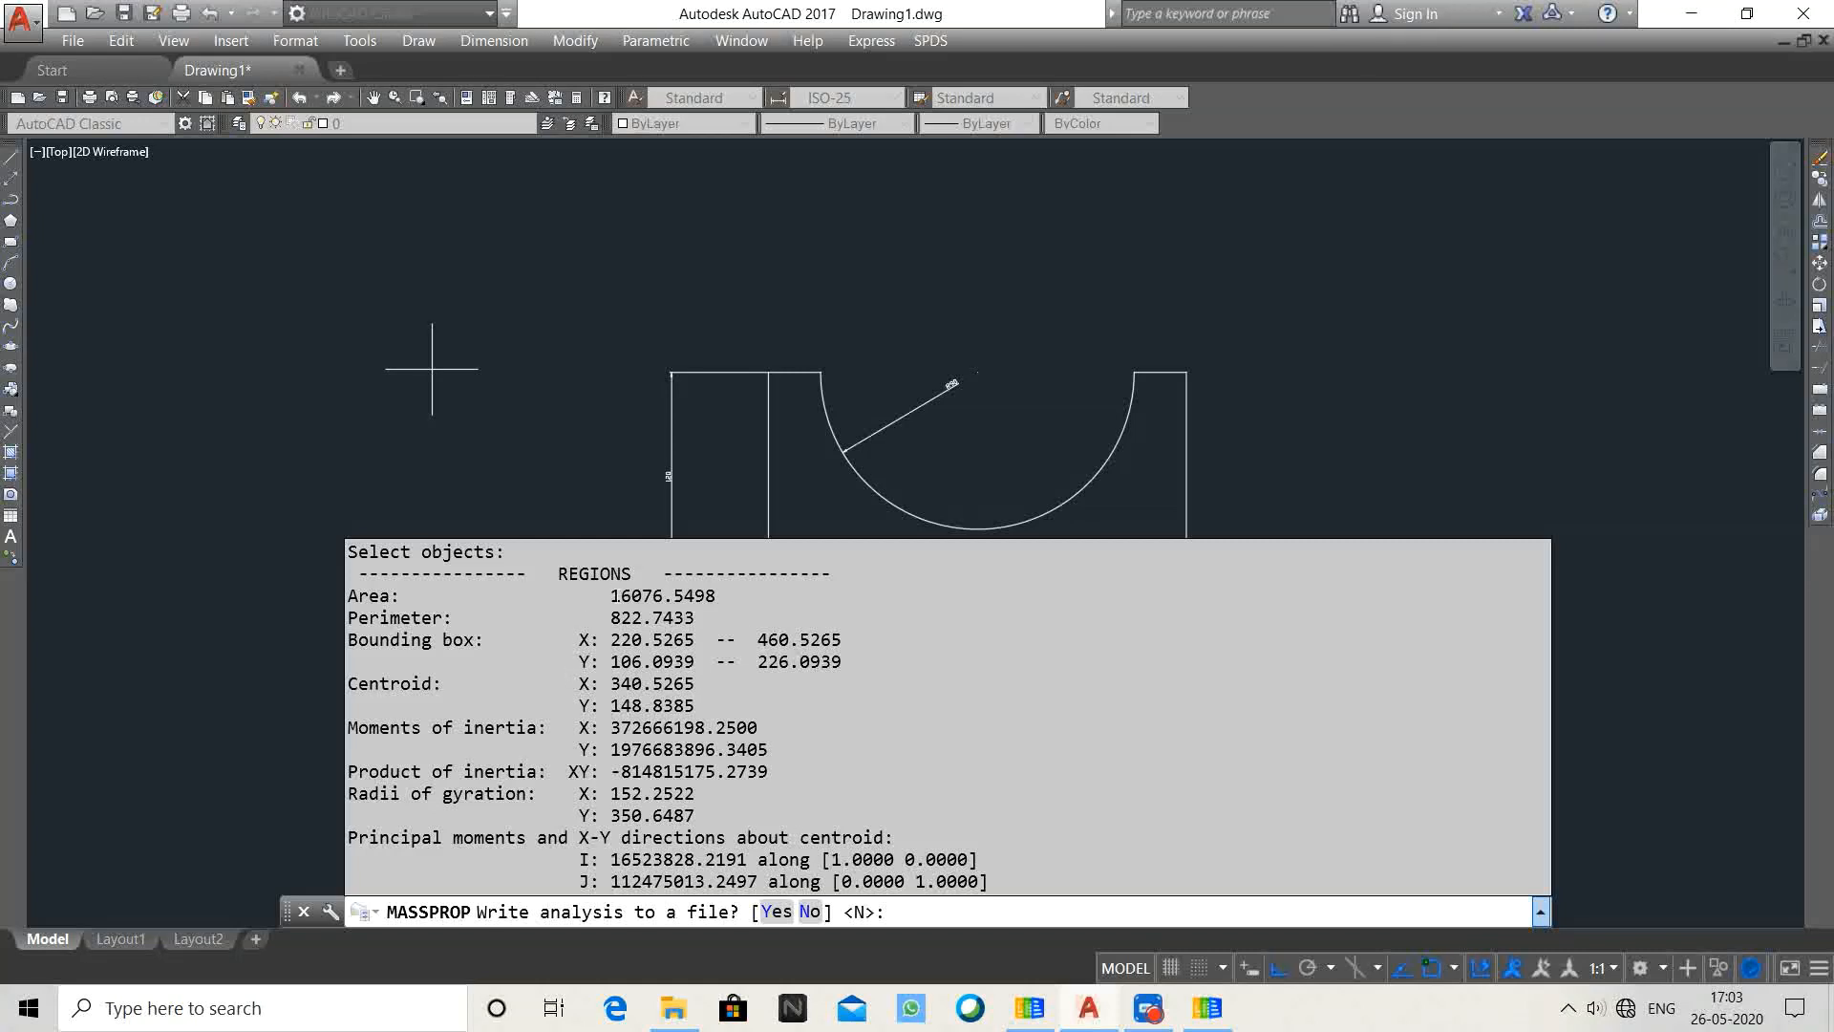
Examine the region's area, bounding box, centroid, moments and product of inertia in the analysis, and close it without writing a file
drag(610, 595, 699, 596)
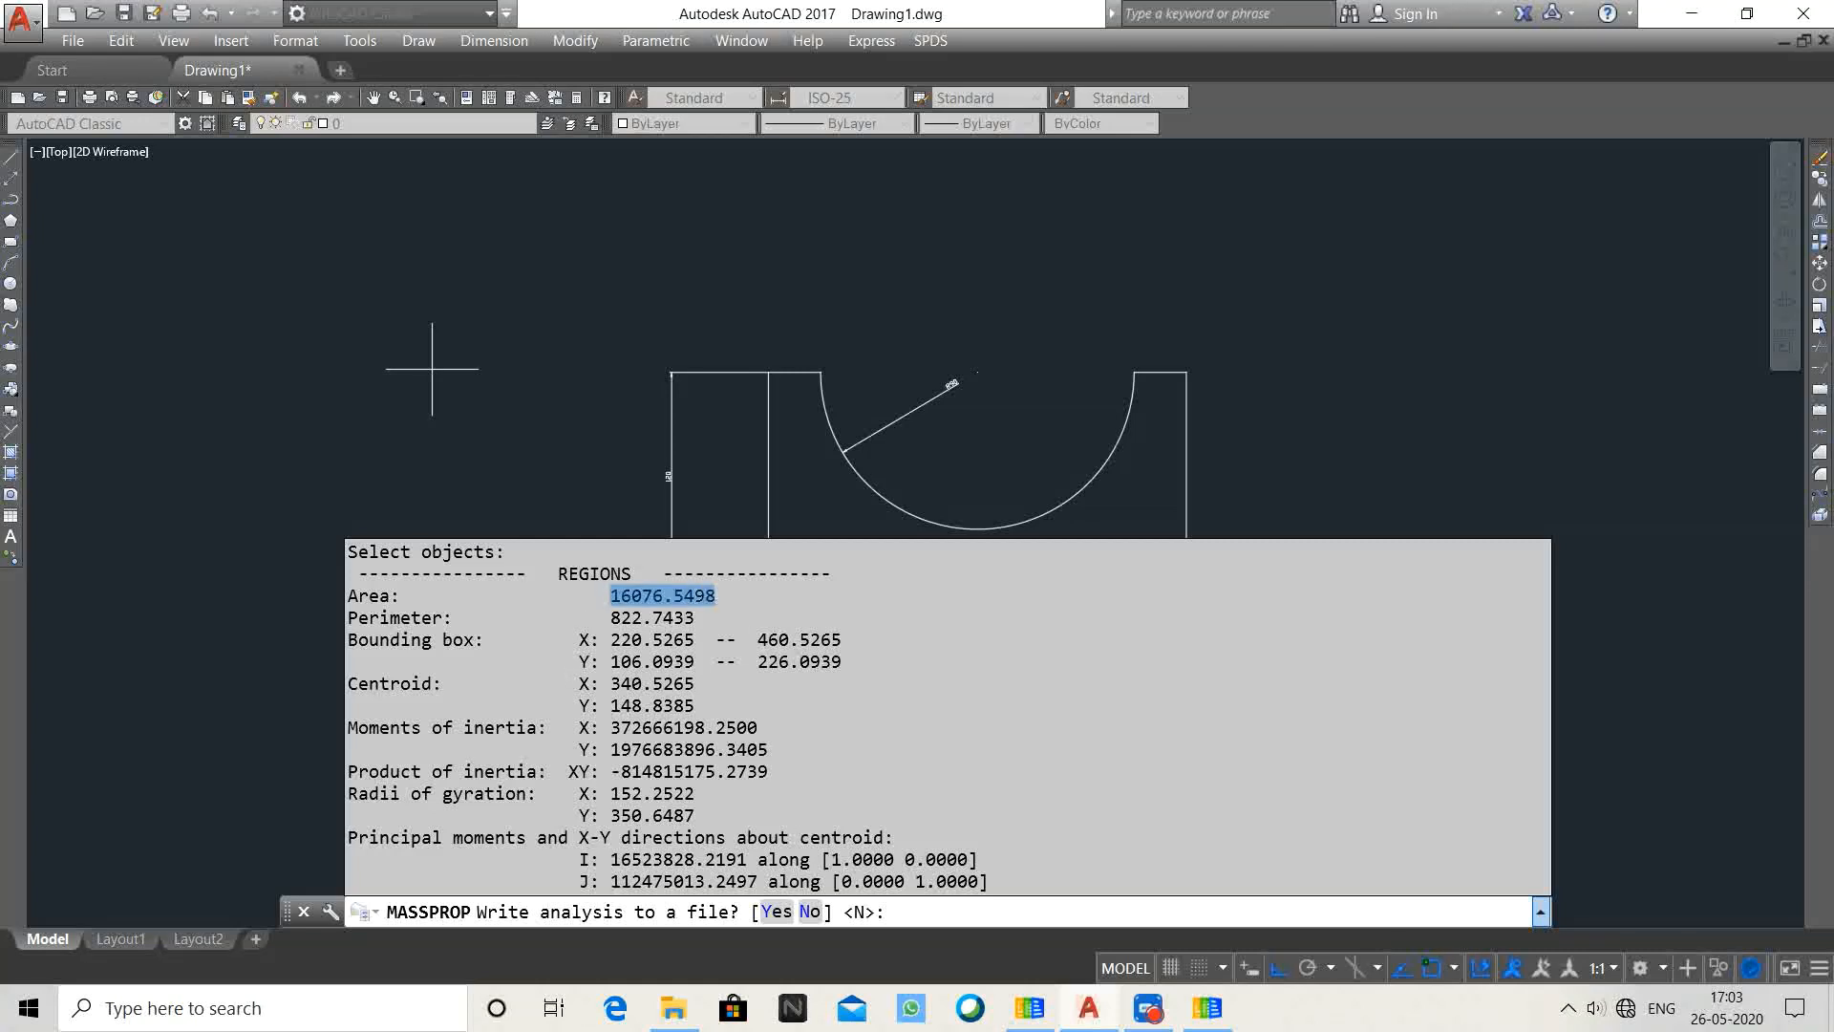
click(716, 596)
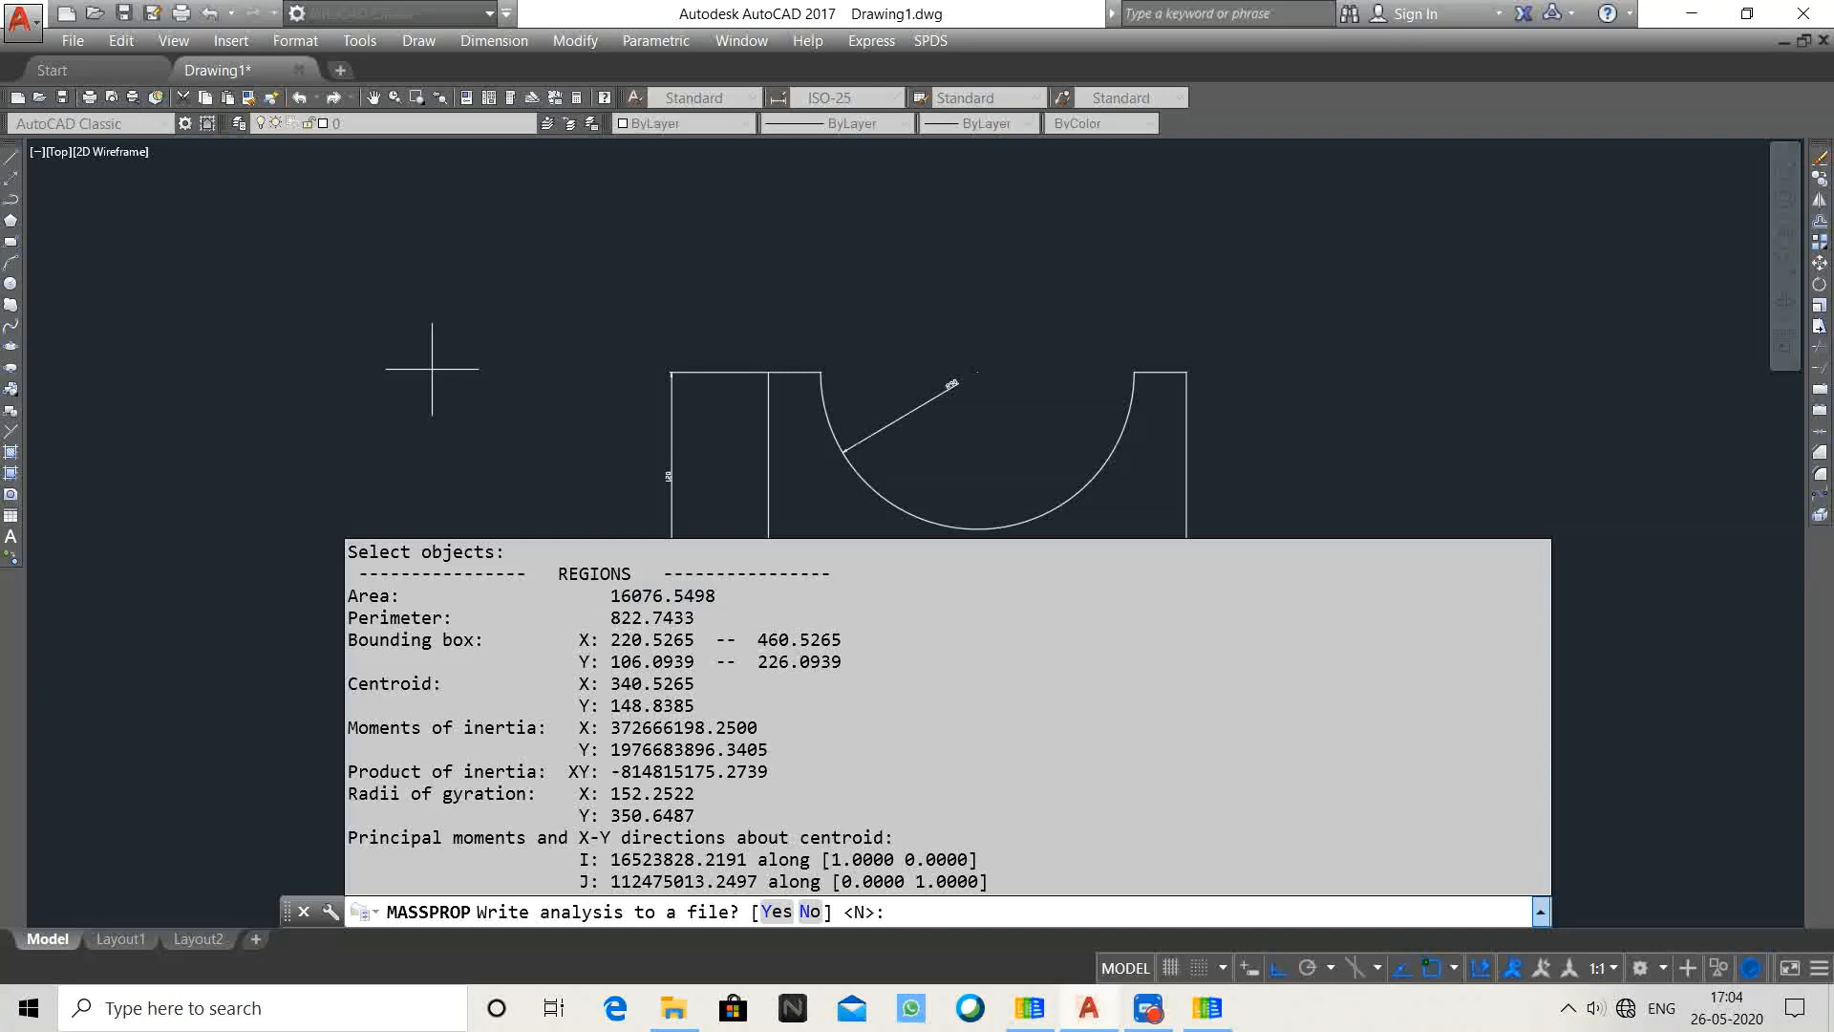
drag(620, 618, 684, 661)
click(698, 627)
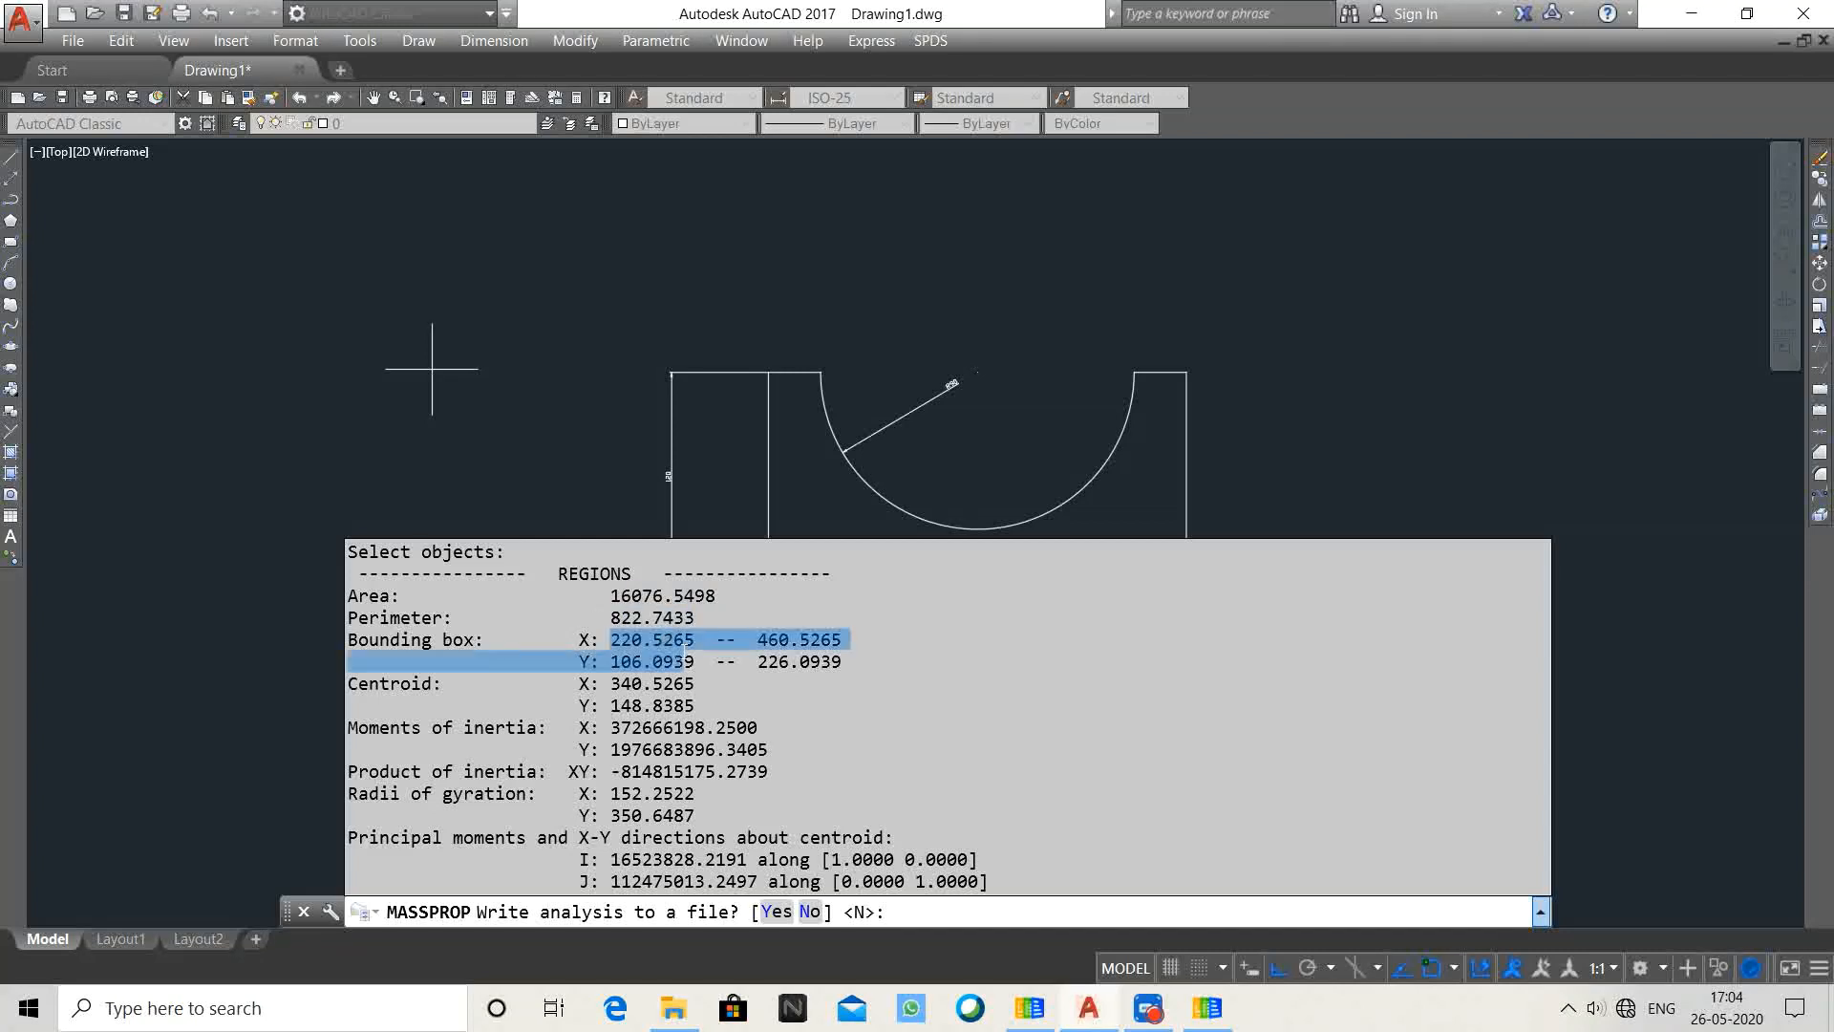
click(448, 689)
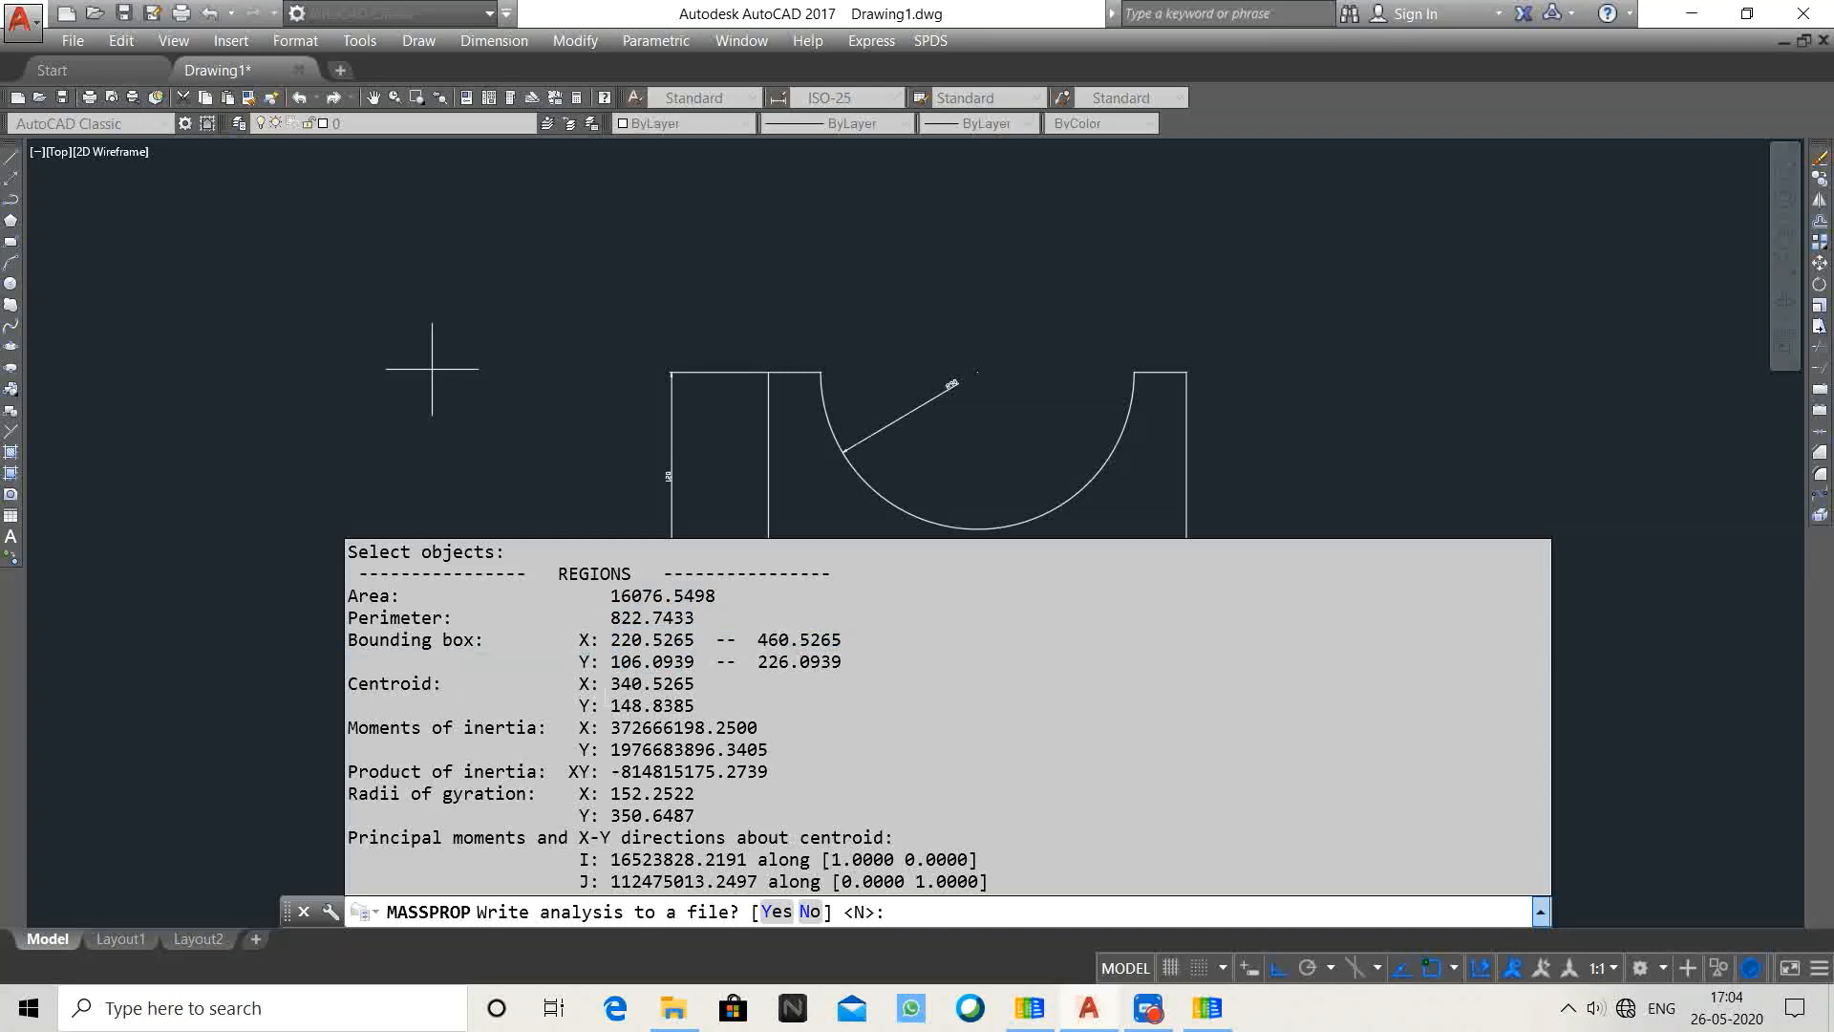
double_click(680, 684)
drag(620, 705, 749, 749)
click(653, 734)
drag(611, 772, 751, 773)
click(636, 825)
click(476, 413)
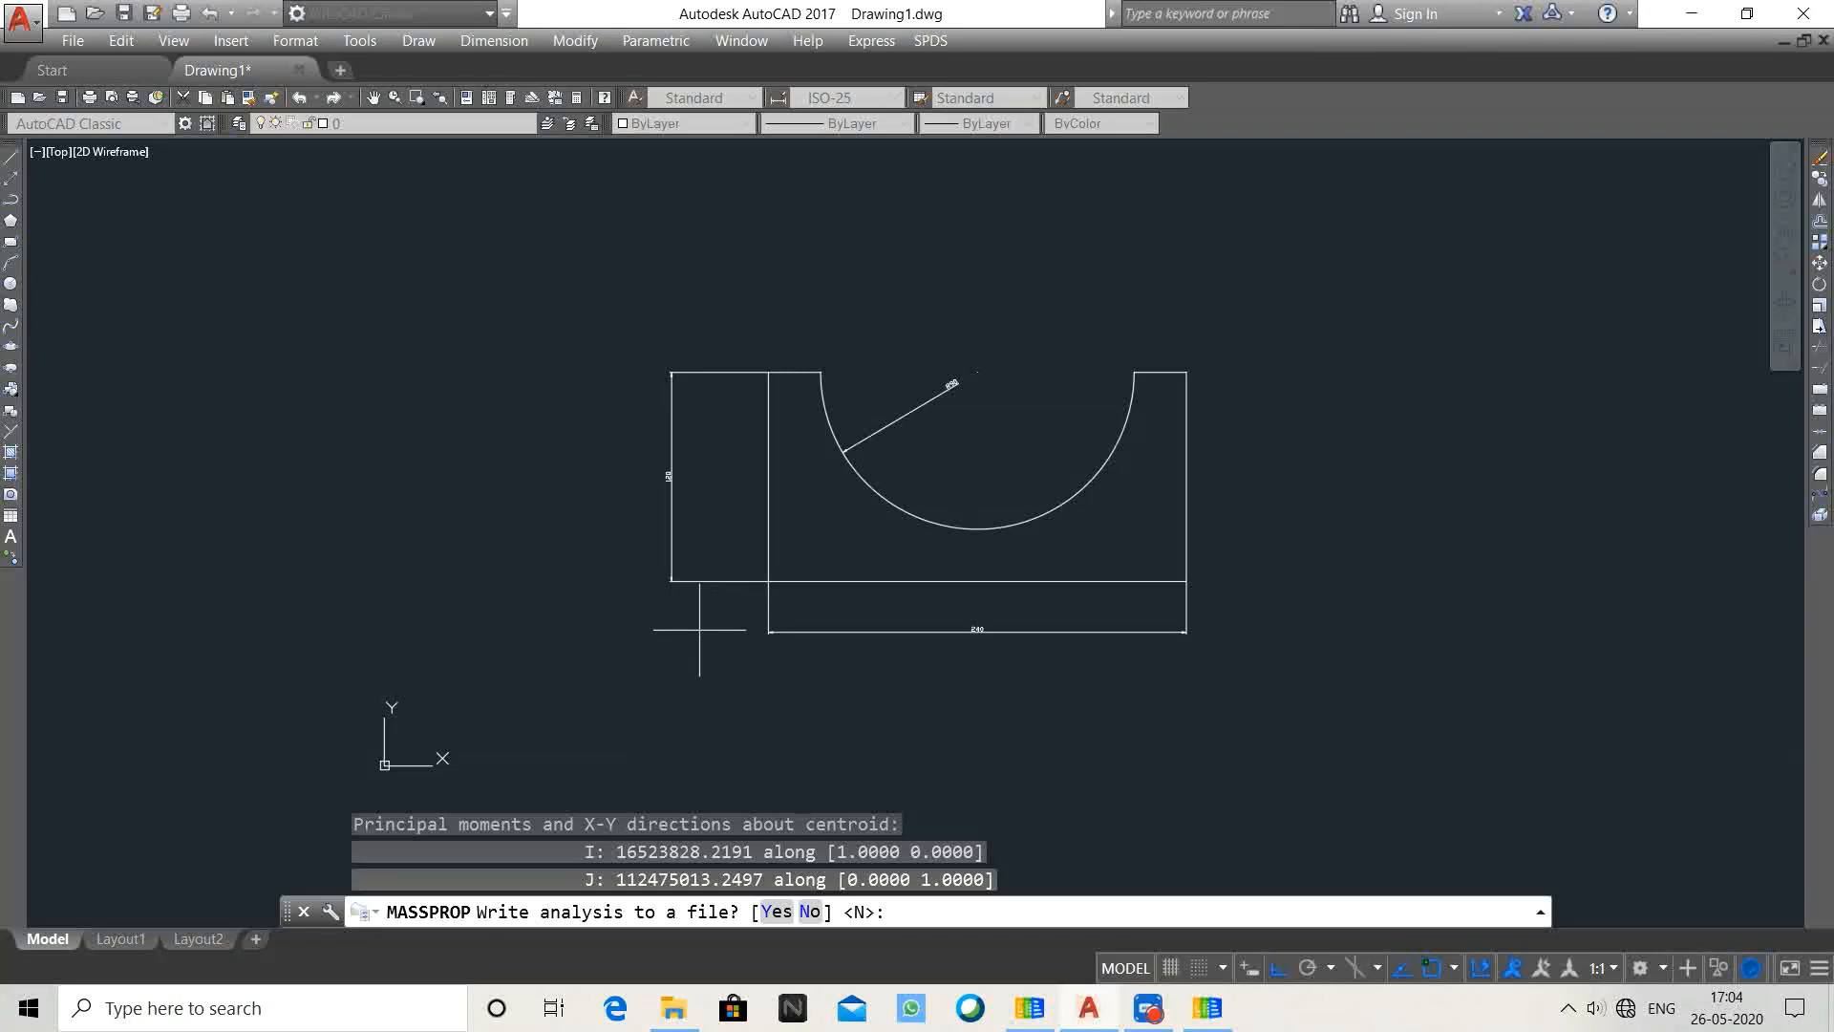
key(Return)
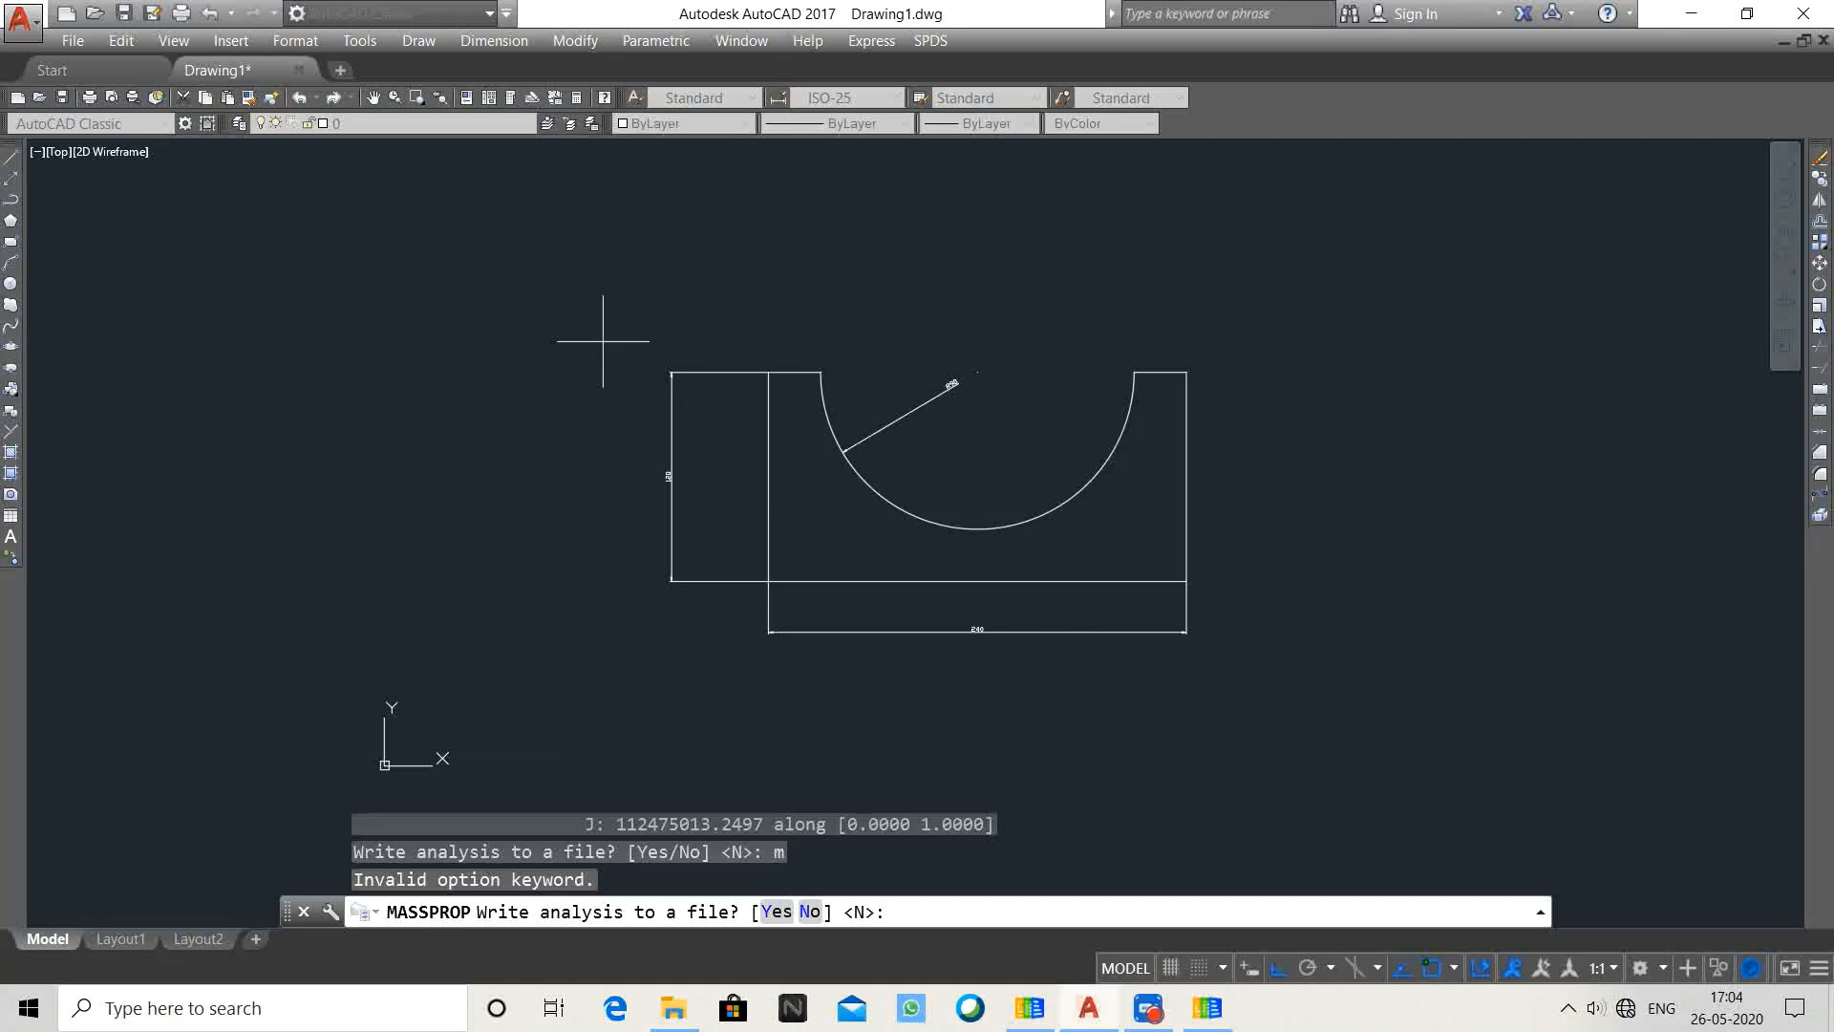
key(Escape)
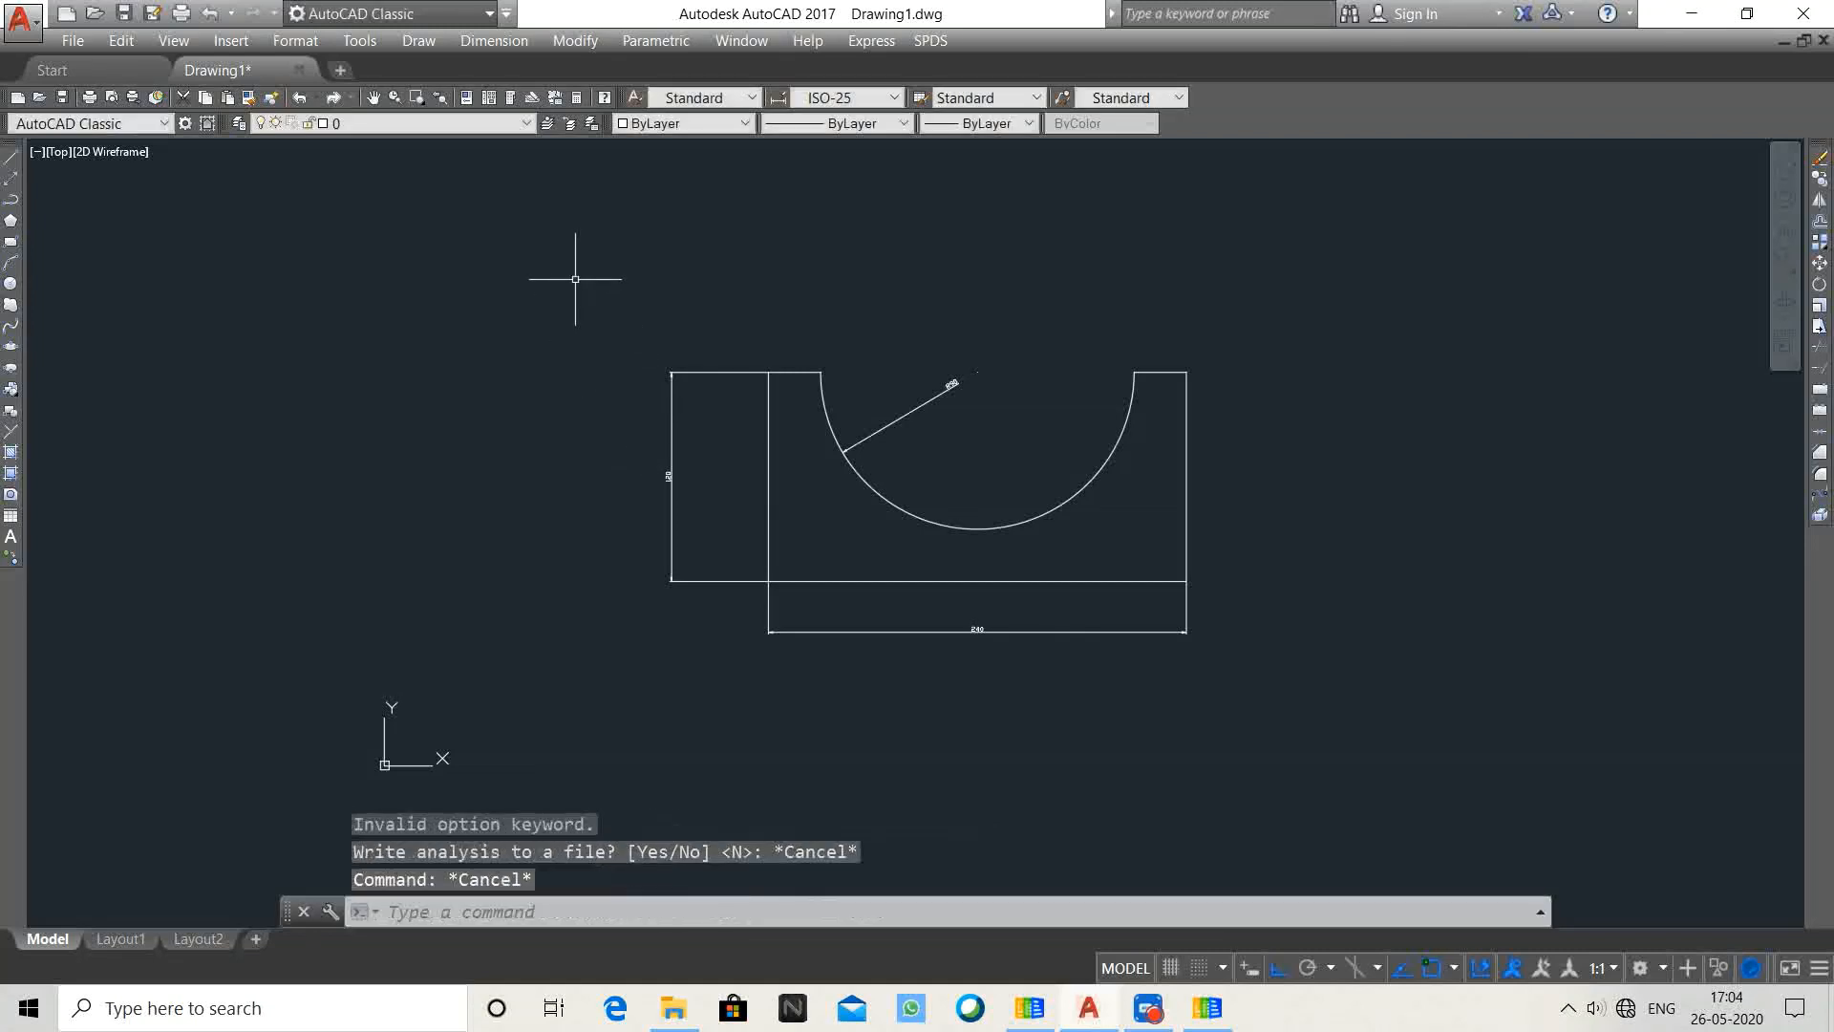
Move the region with all its dimensions from its lower-left corner to the coordinate origin
text(m)
key(Return)
click(588, 263)
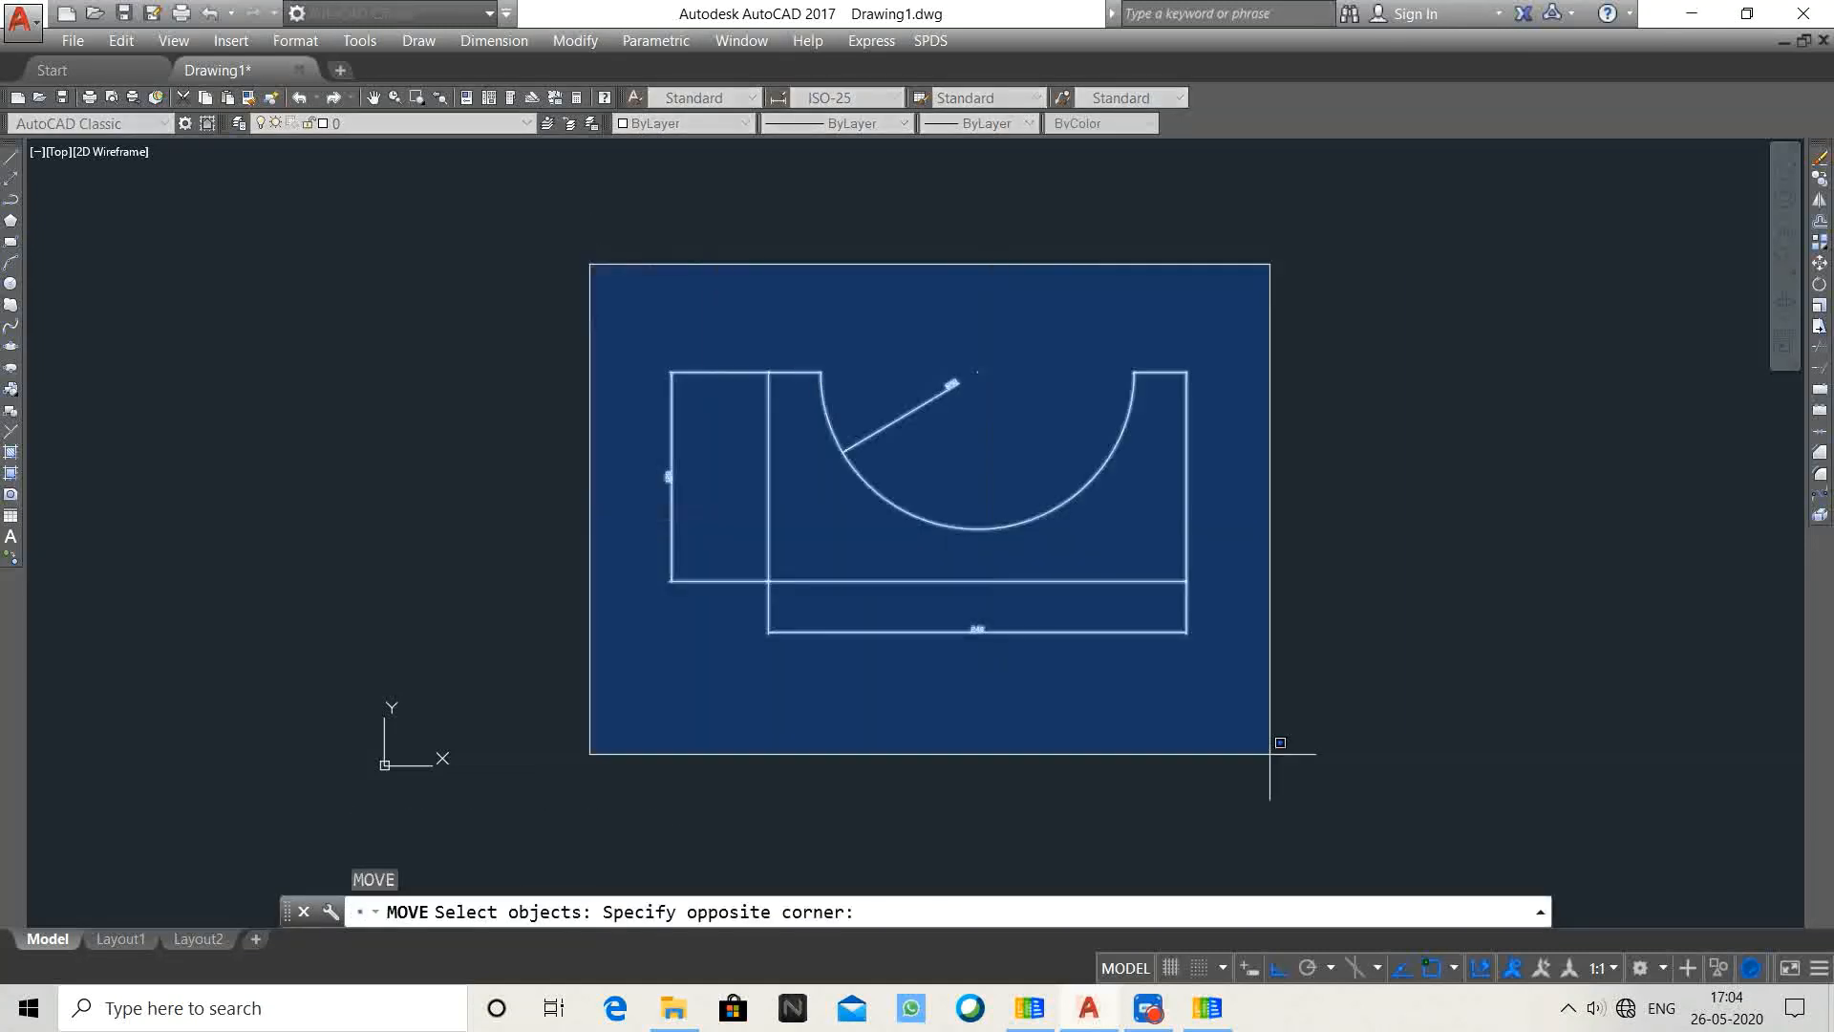
click(1396, 761)
key(Return)
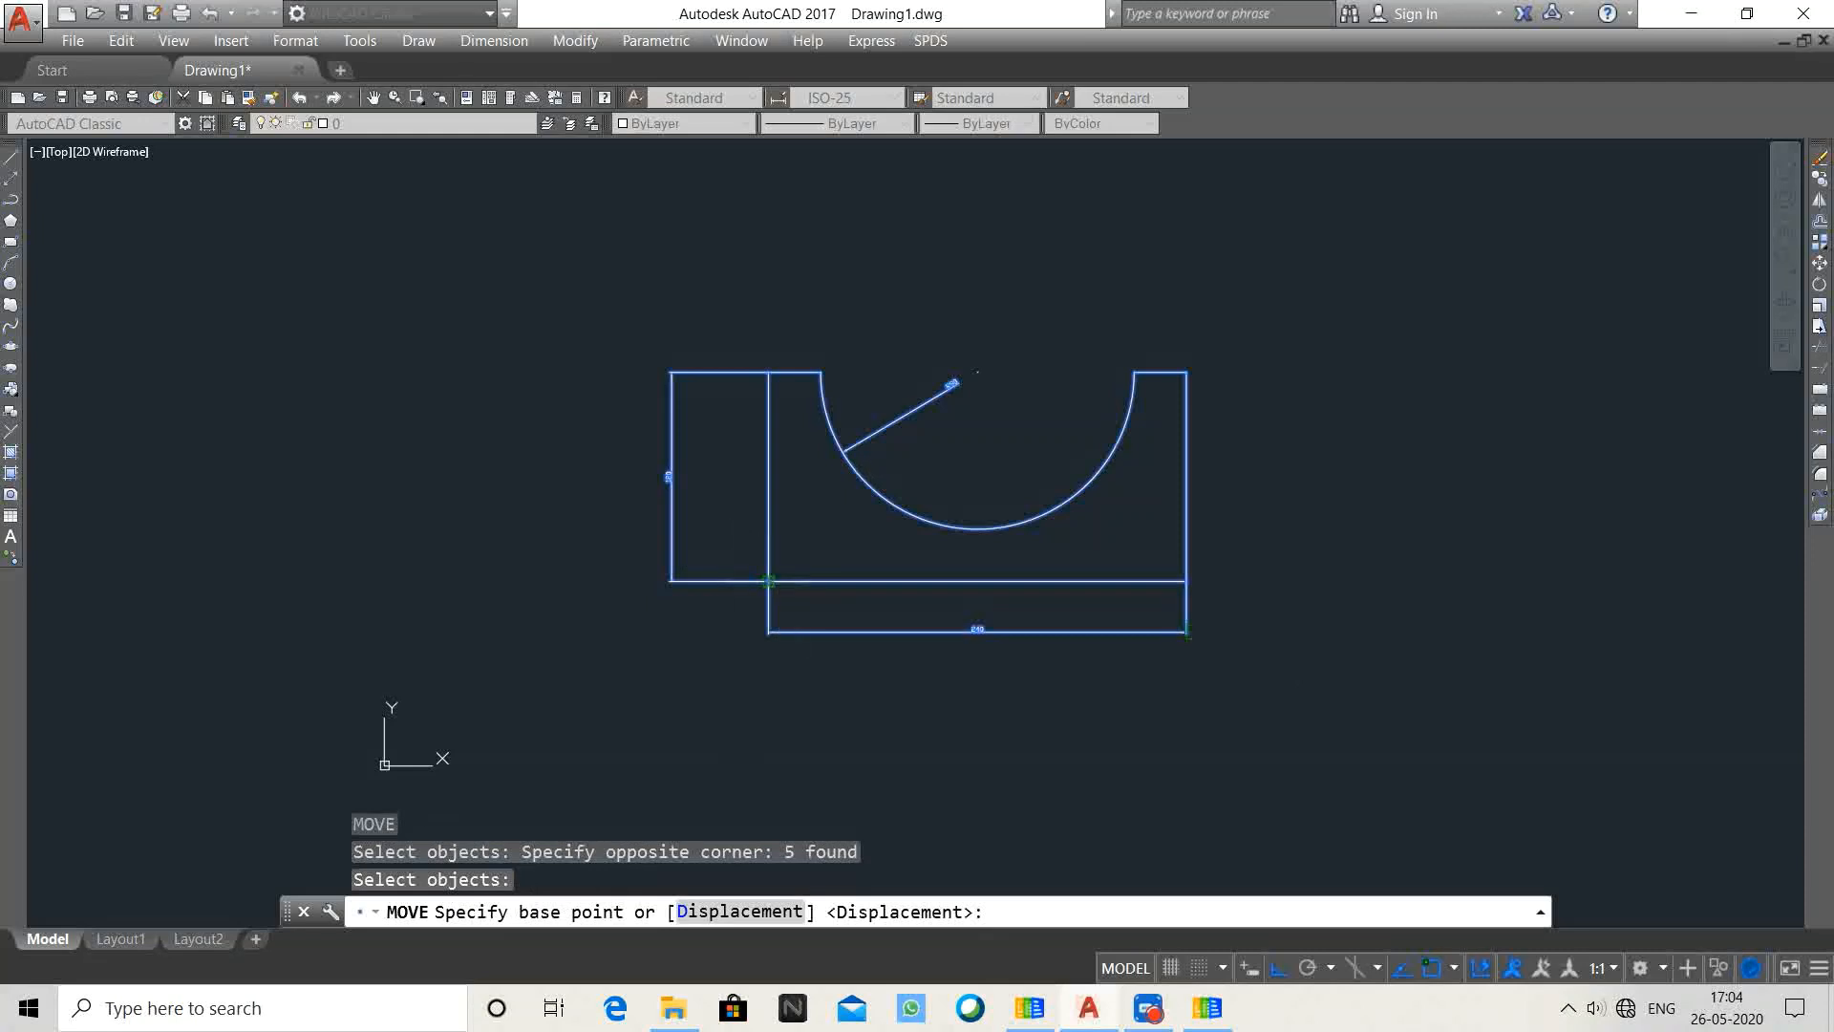
click(768, 580)
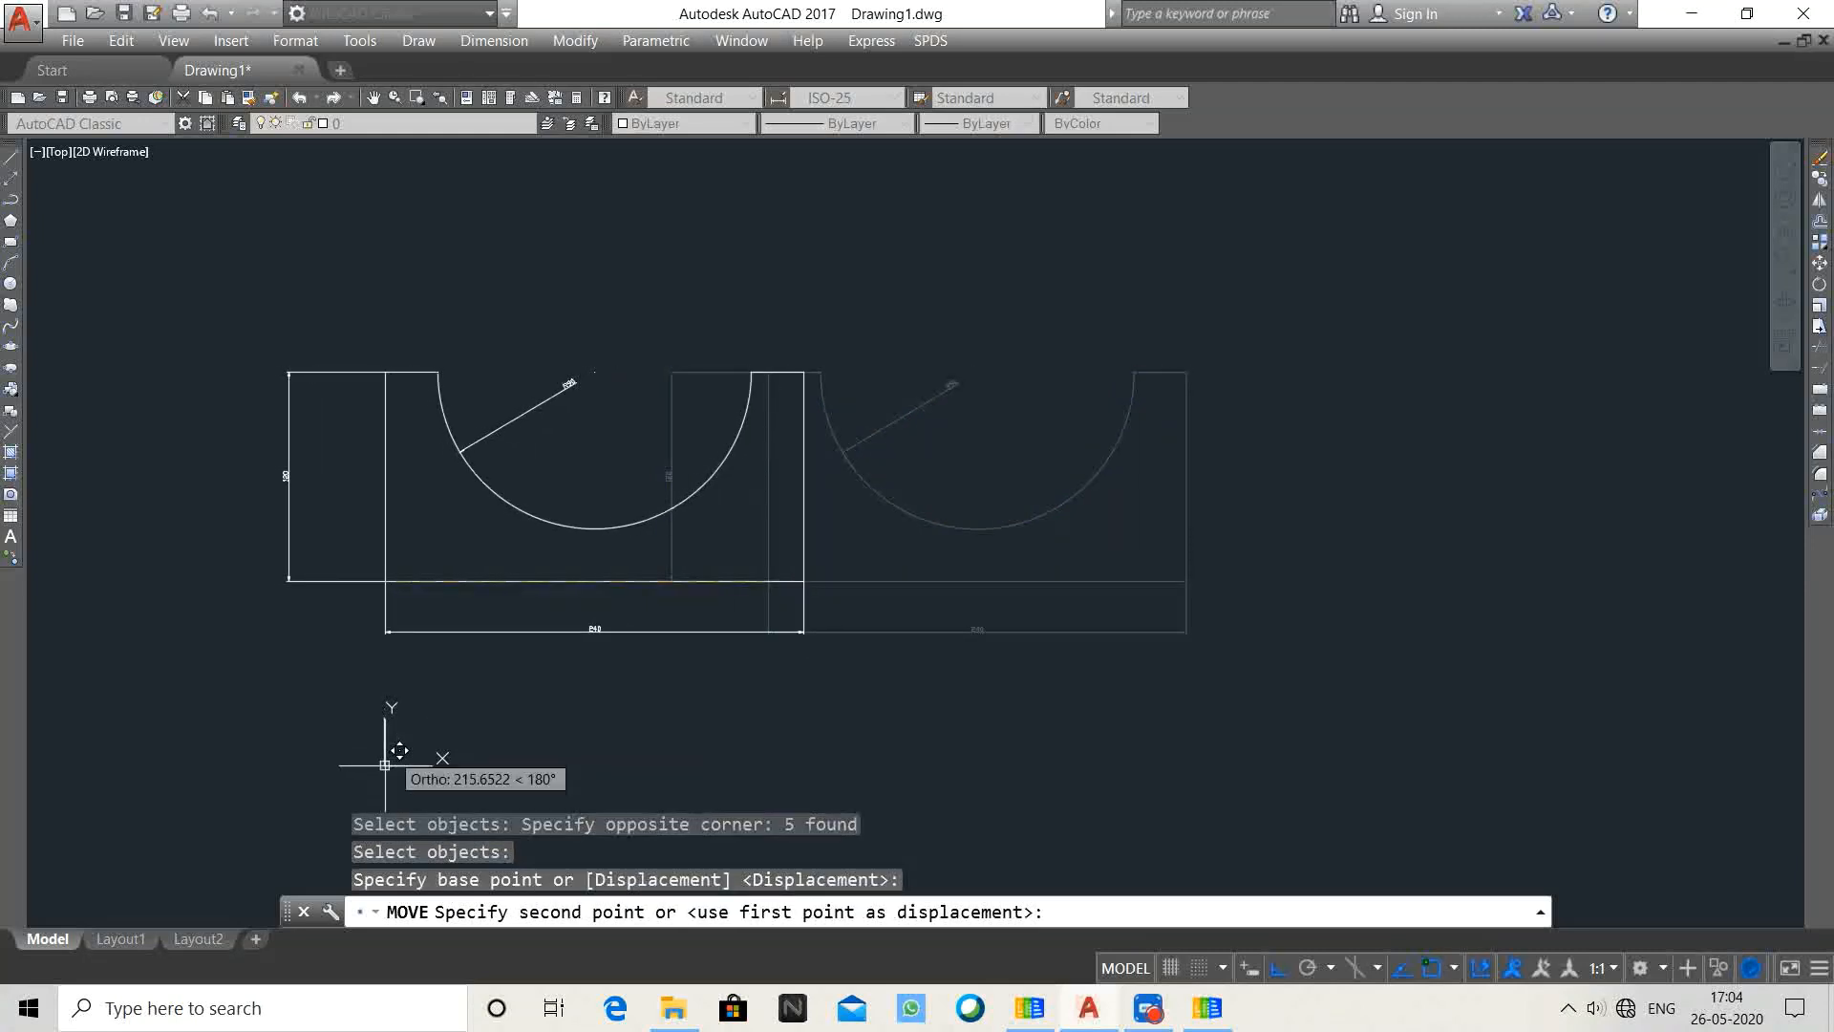
text(0)
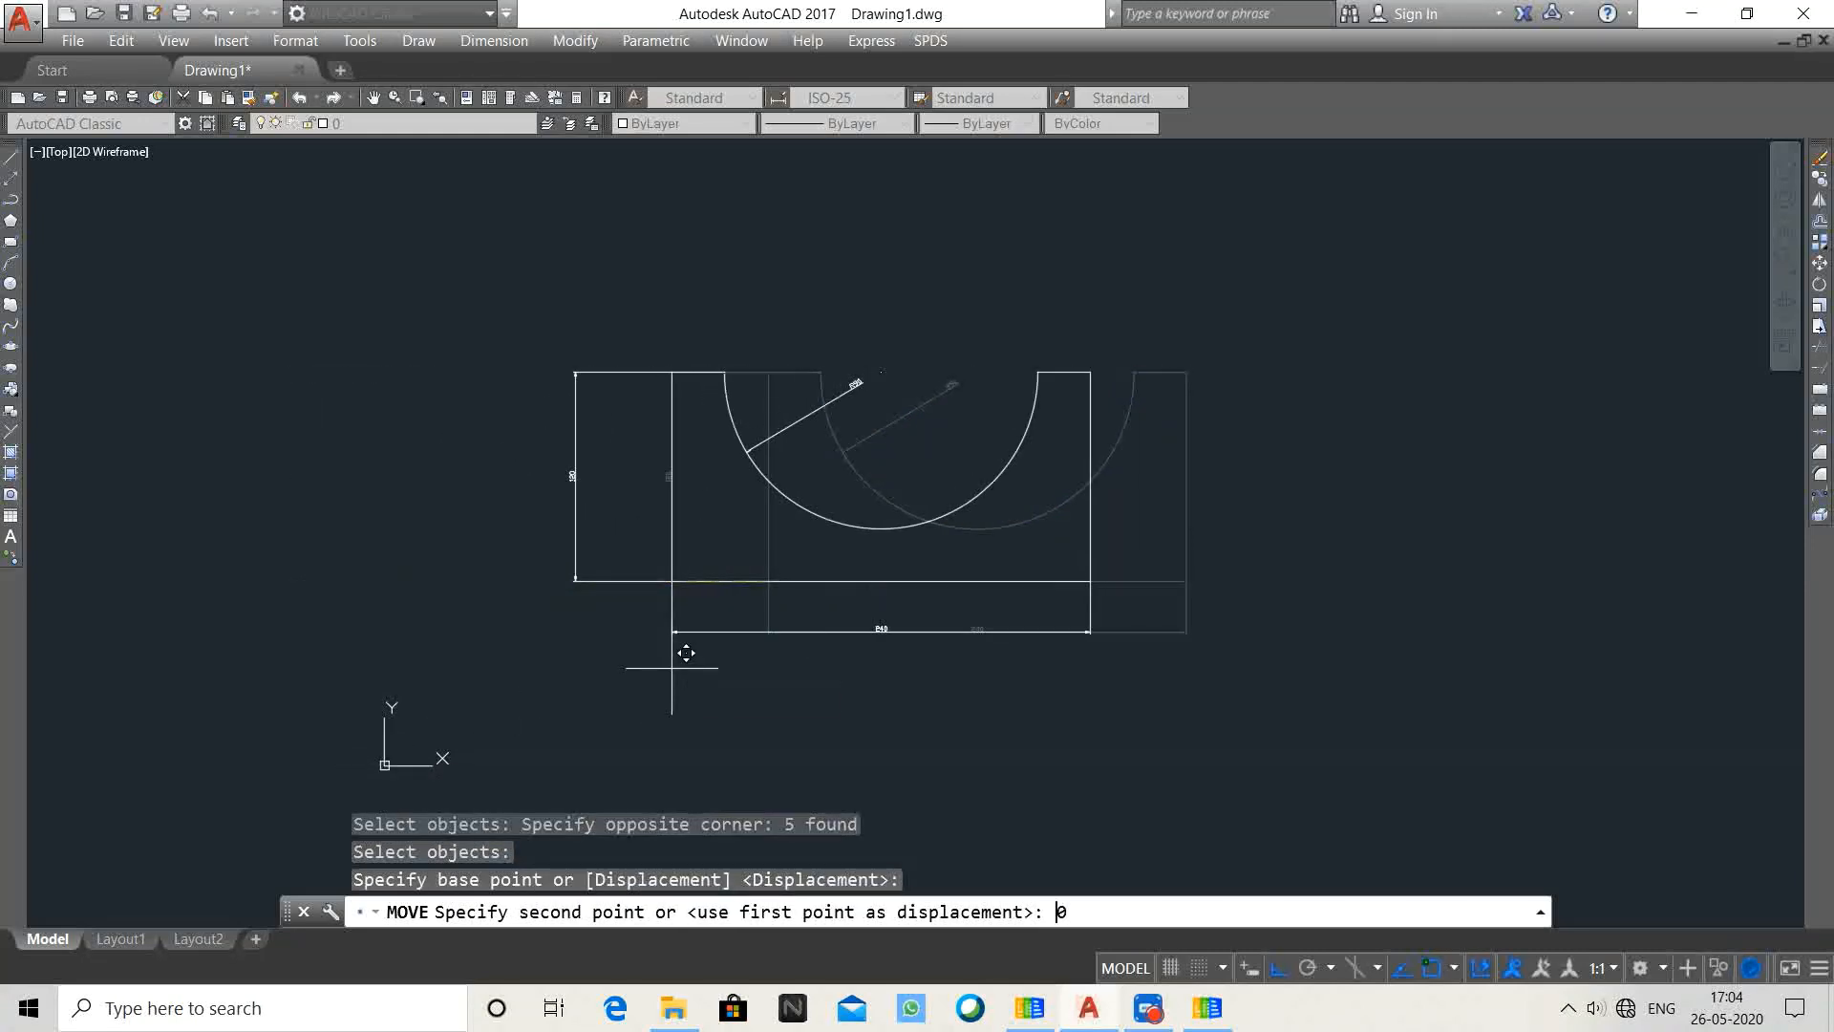
key(Return)
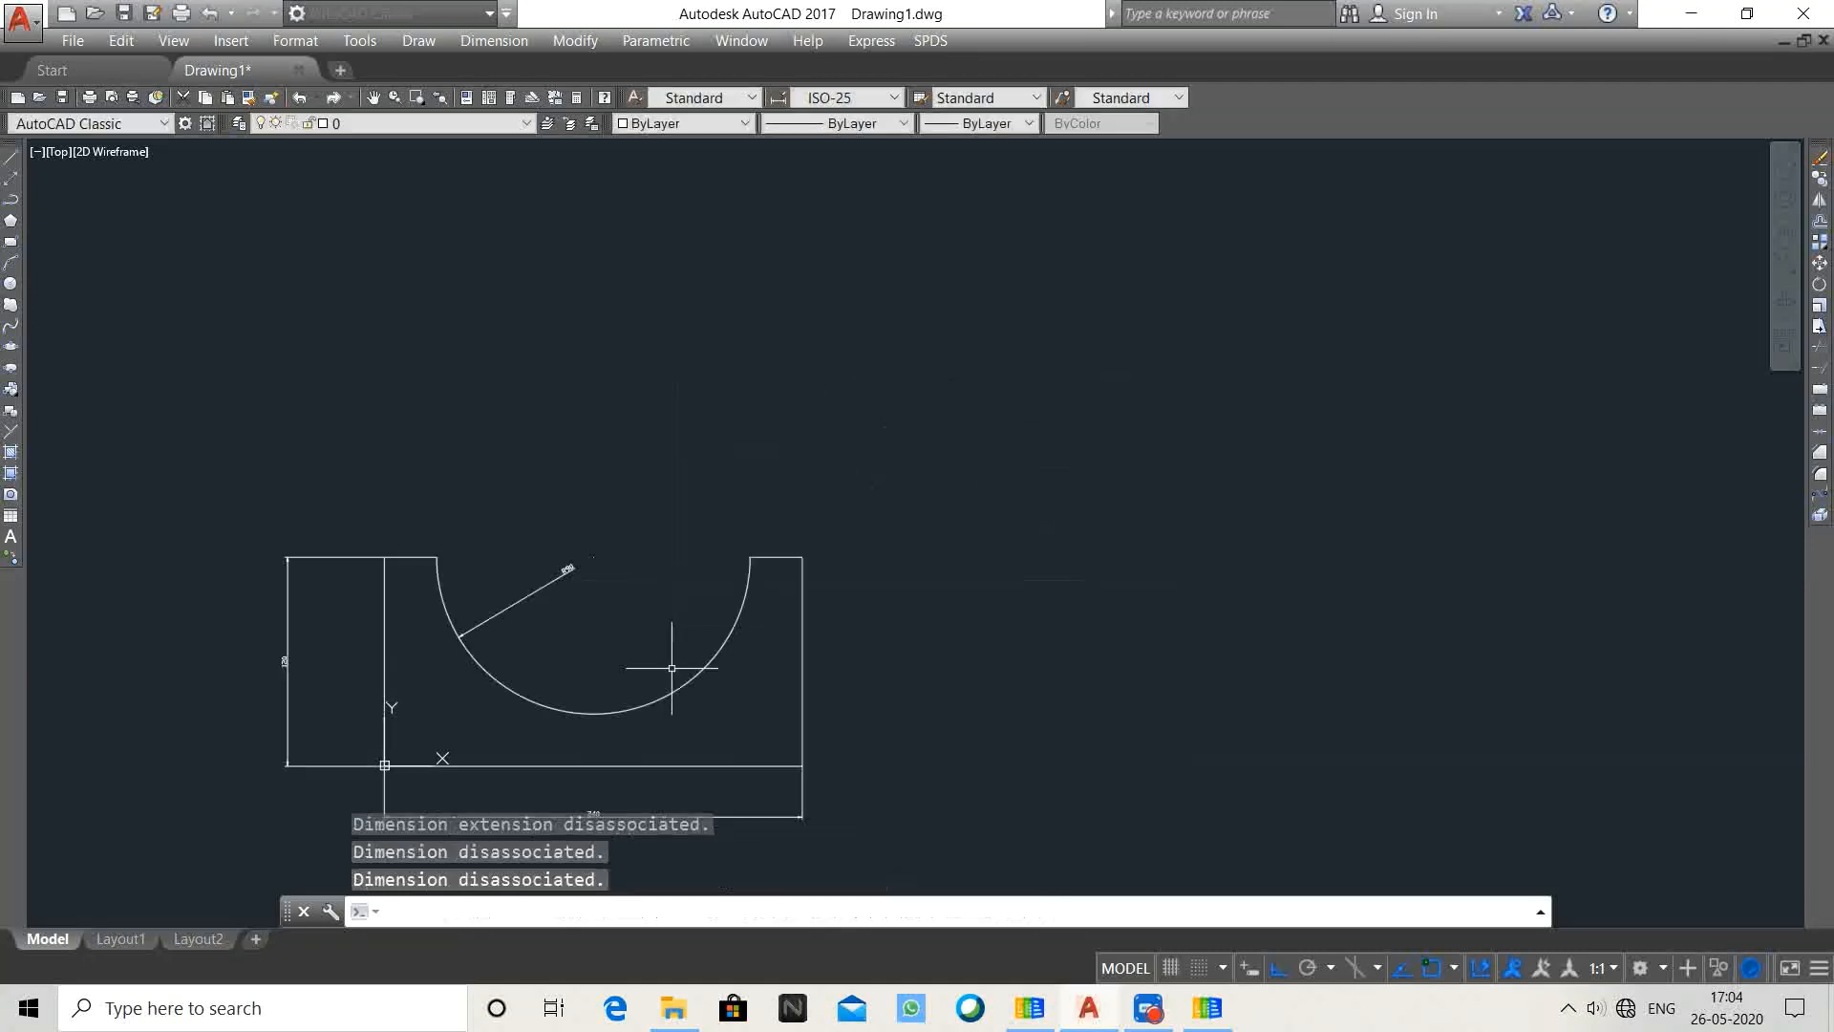
List the mass properties of the region at its new position on the origin with MASSPROP
middle_drag(844, 517, 1151, 384)
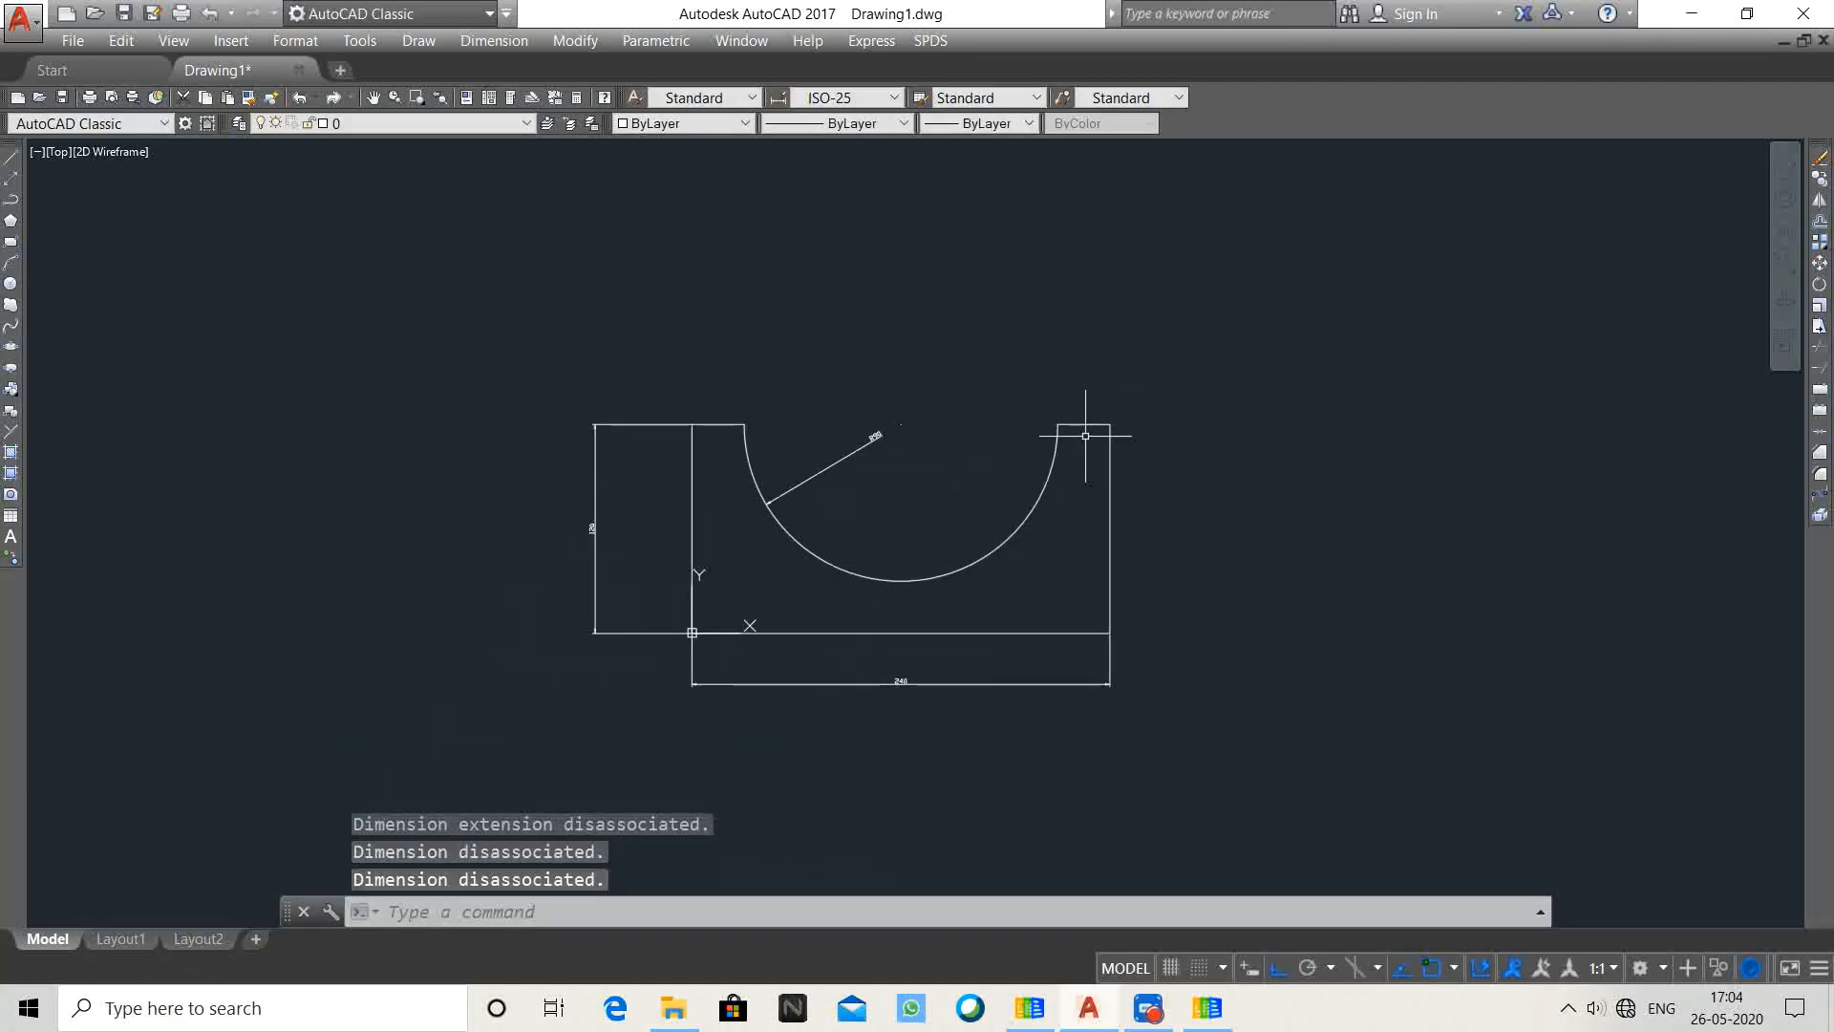
text(mas)
key(Return)
key(Return)
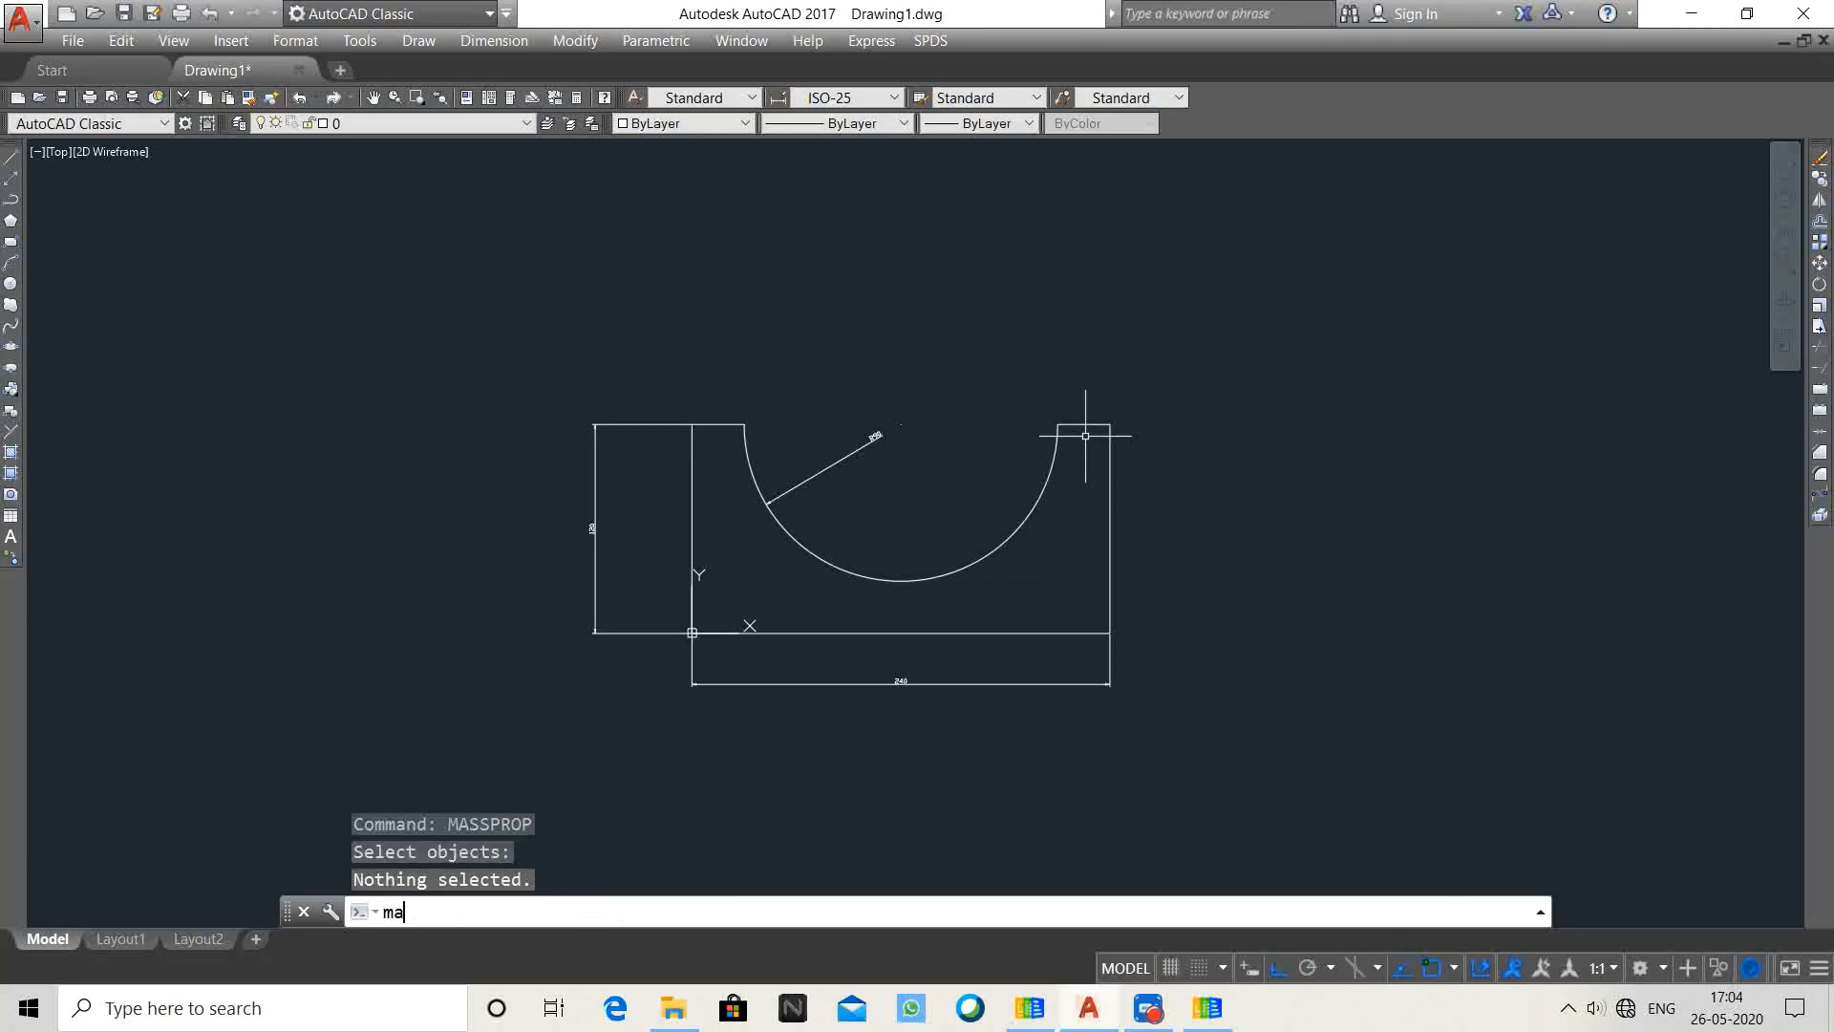
text(ma)
key(Return)
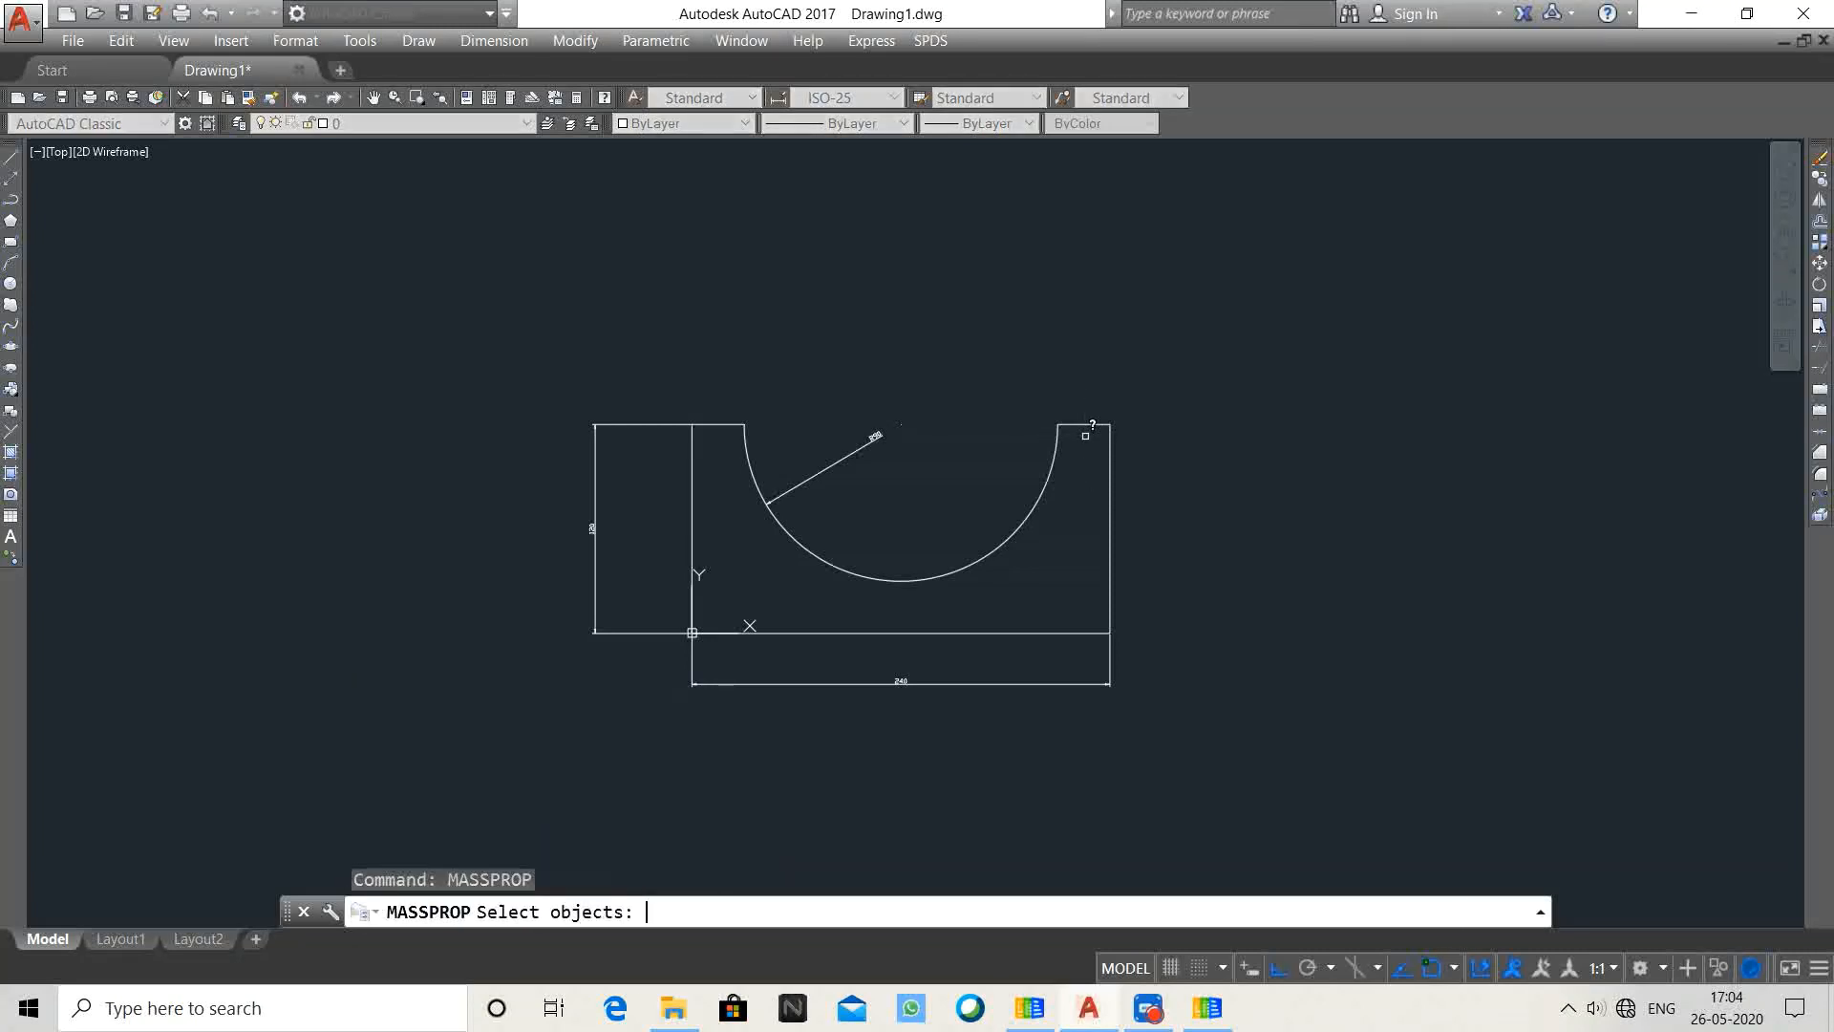
click(1109, 576)
key(Return)
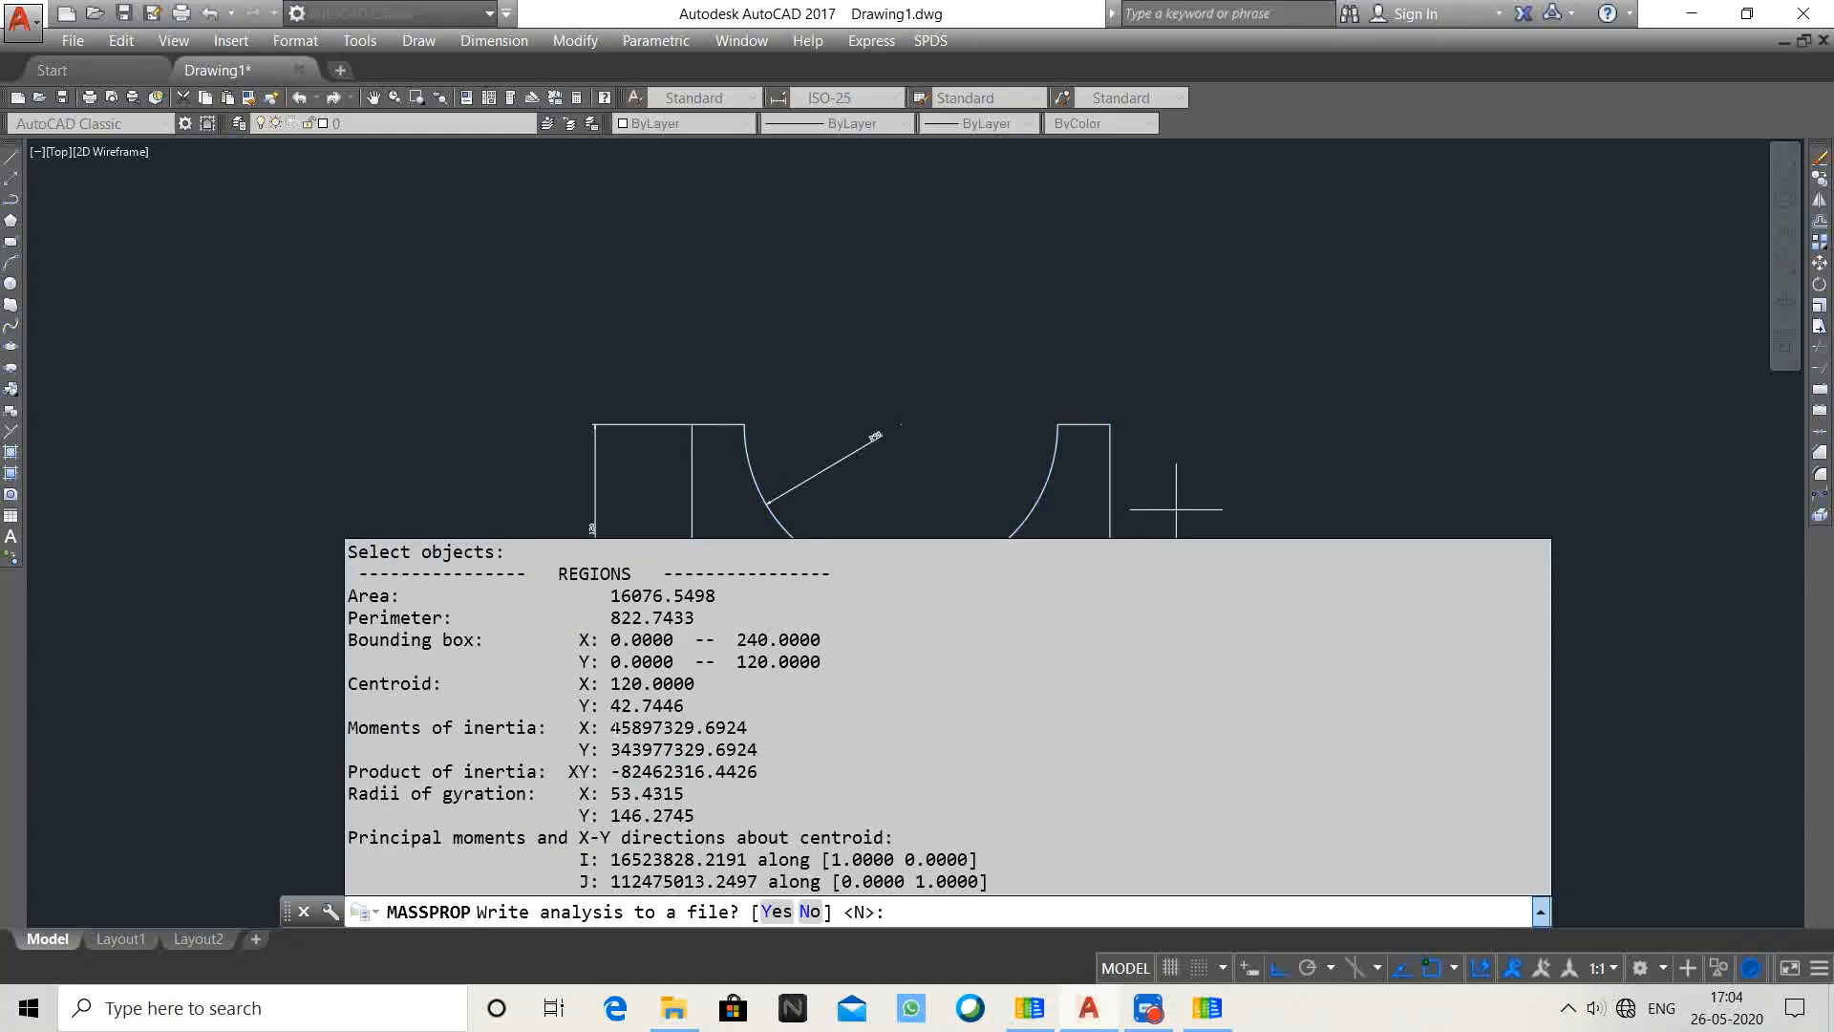
Compare the region's moment of inertia about X in the analysis with the worked solution in the slide show
drag(610, 727, 748, 727)
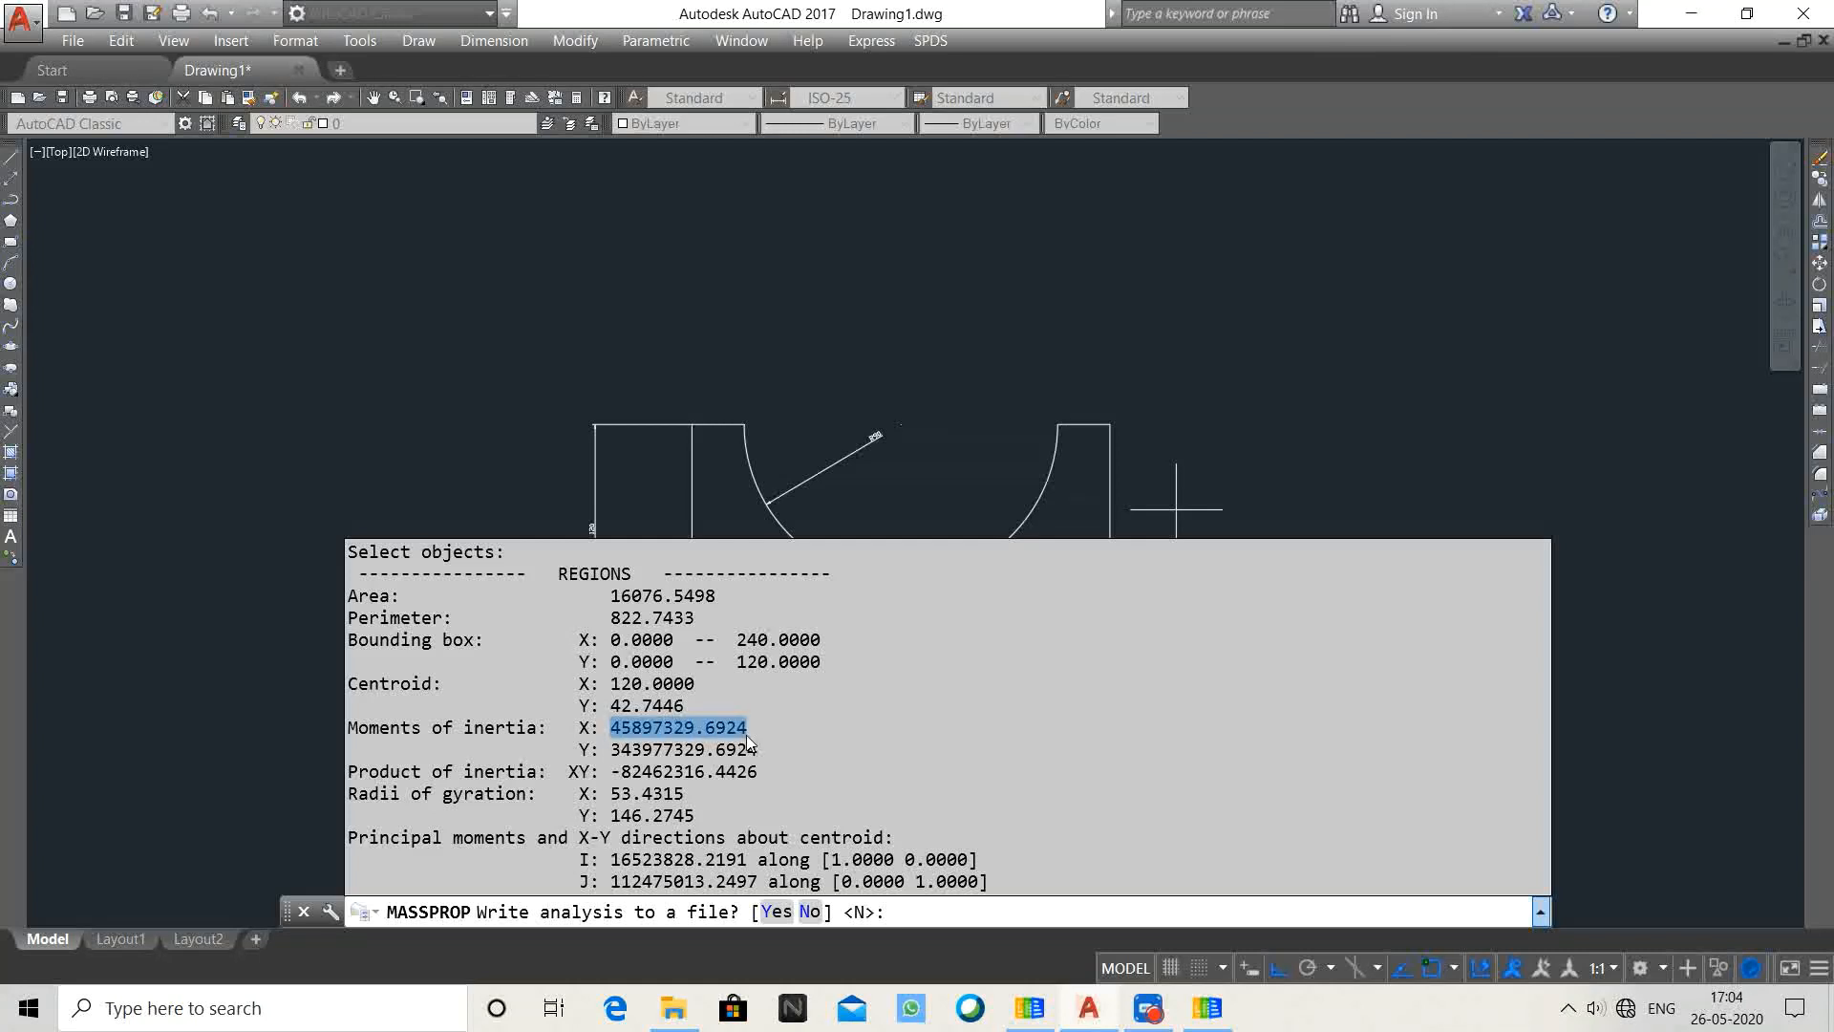
key(alt+Tab)
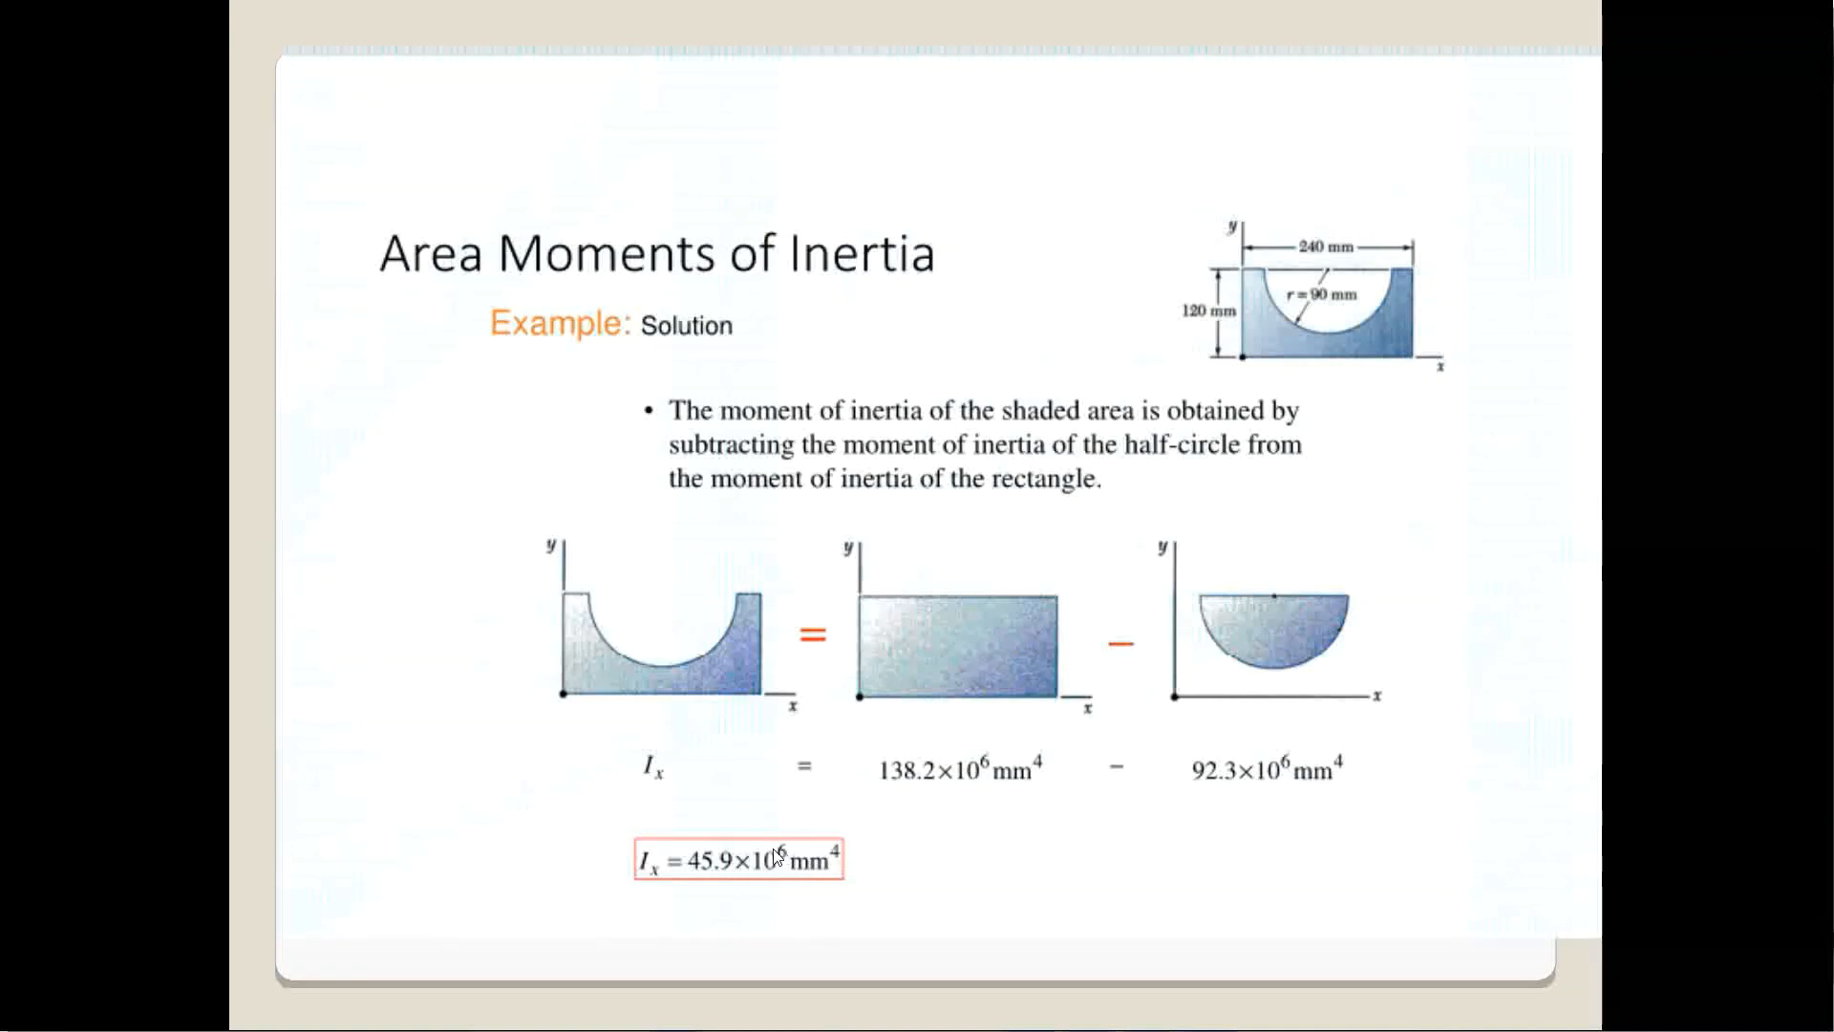
key(alt+Tab)
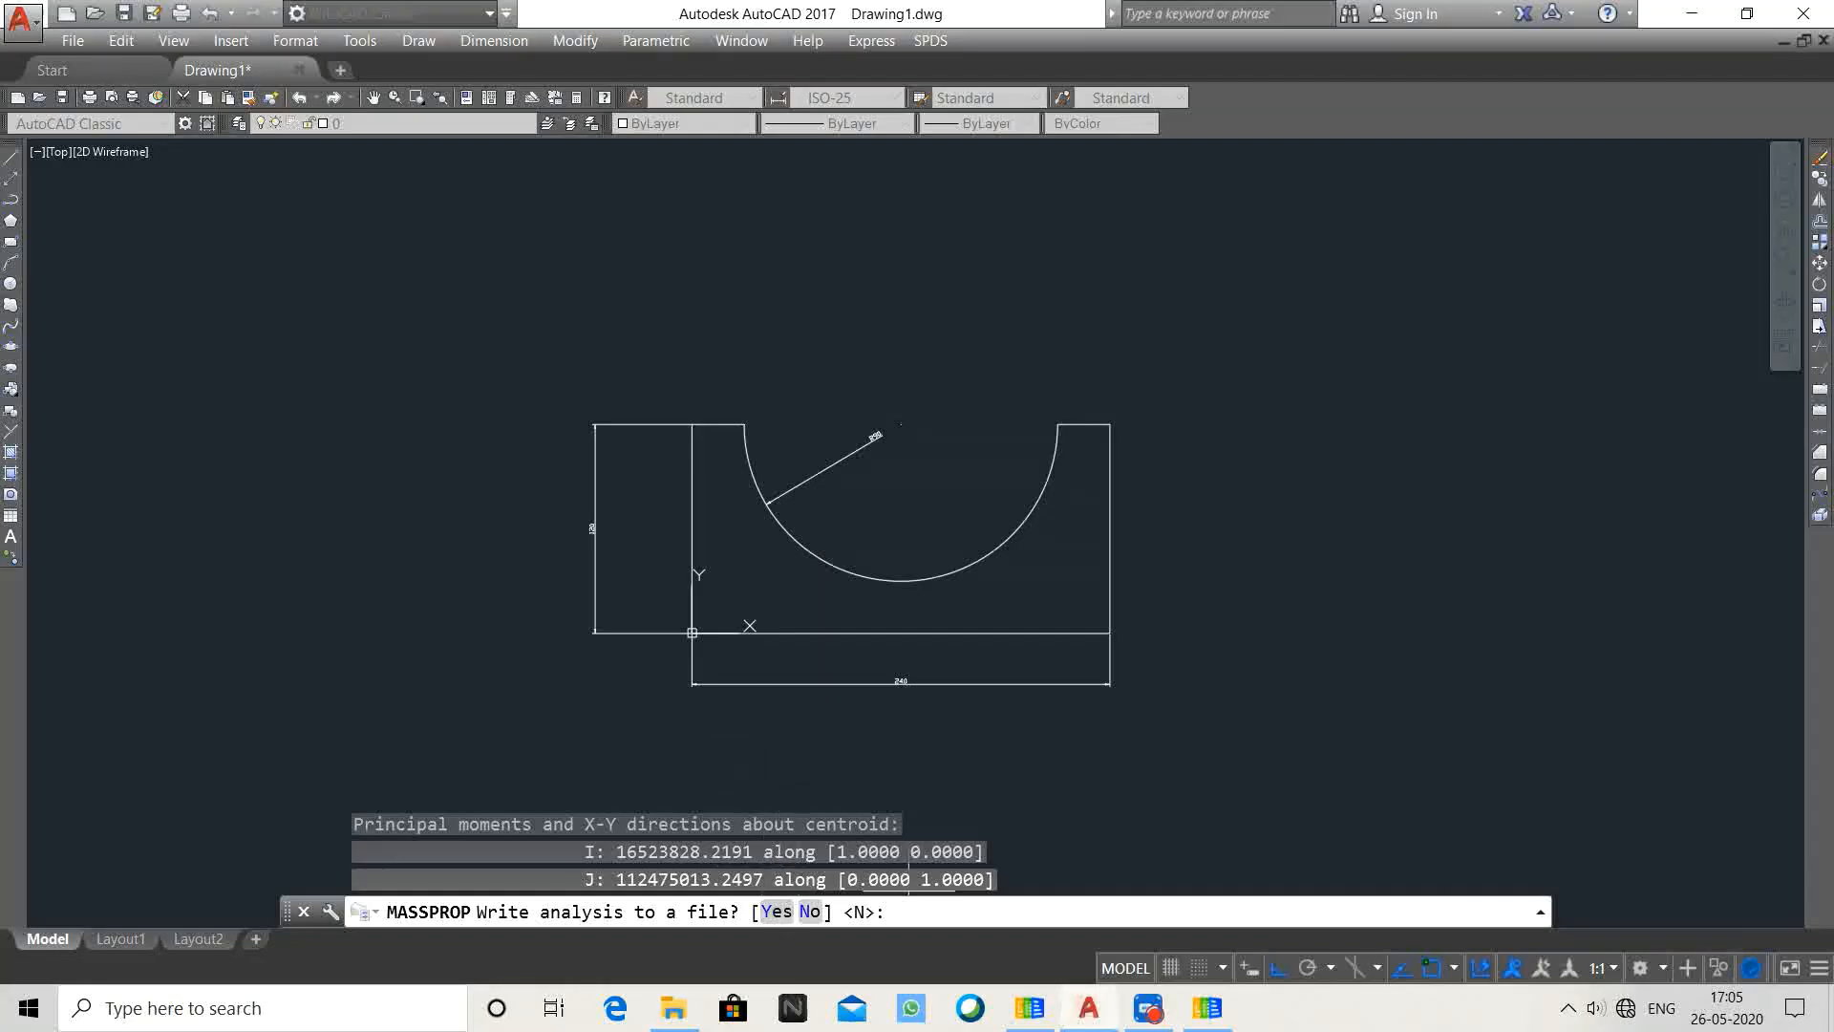
click(1541, 911)
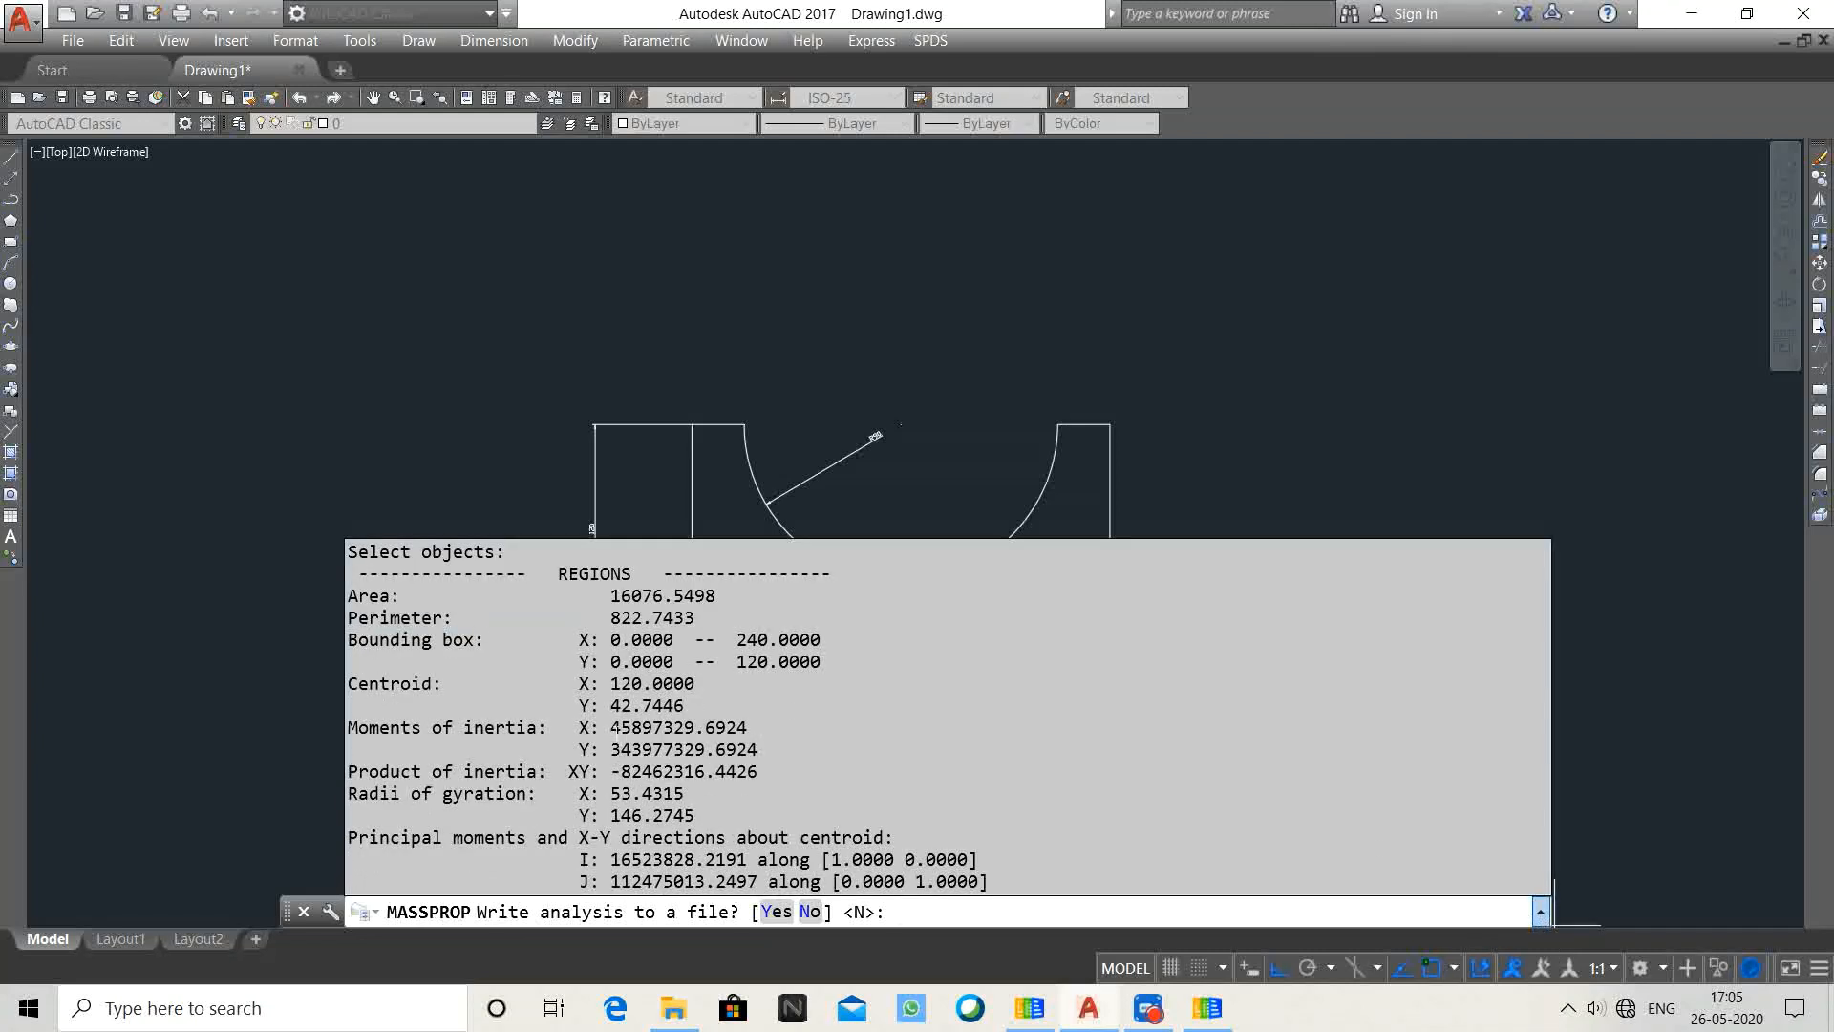
drag(612, 727, 748, 729)
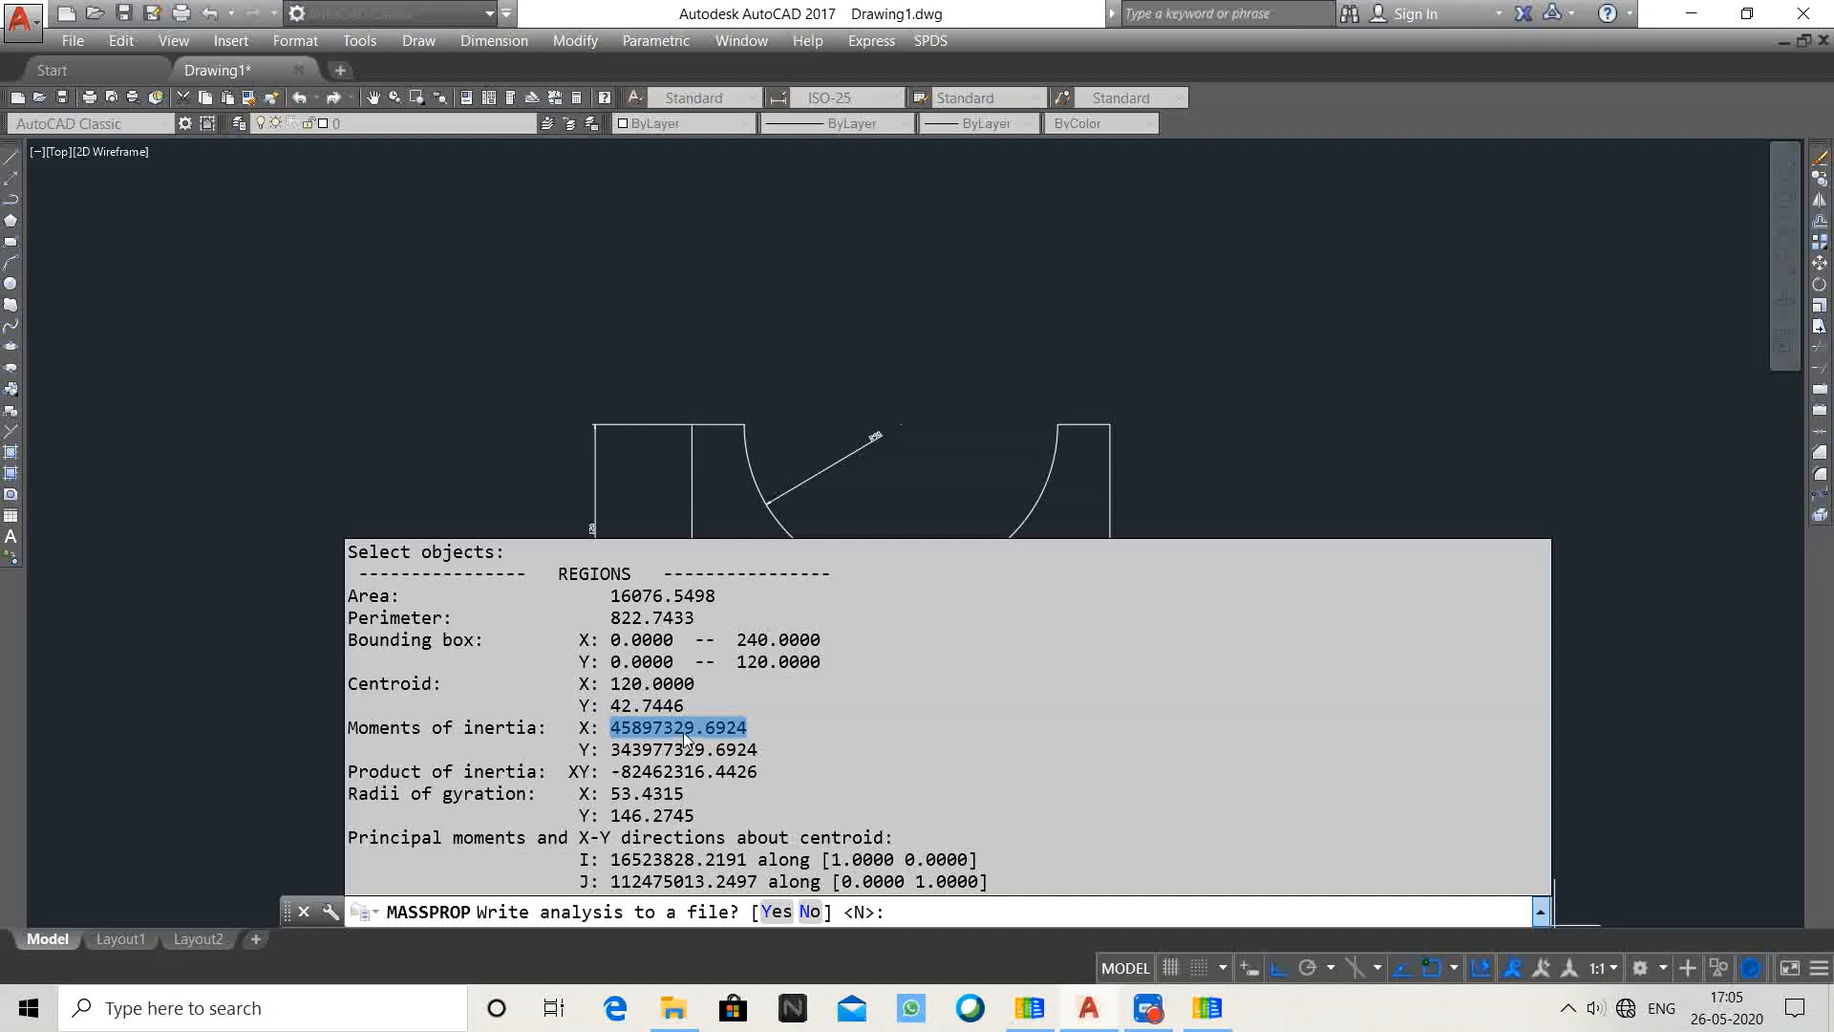
Examine the region's bounding box, area, perimeter, centroid, moments and product of inertia, radii of gyration and principal moments in the analysis
drag(411, 639, 469, 653)
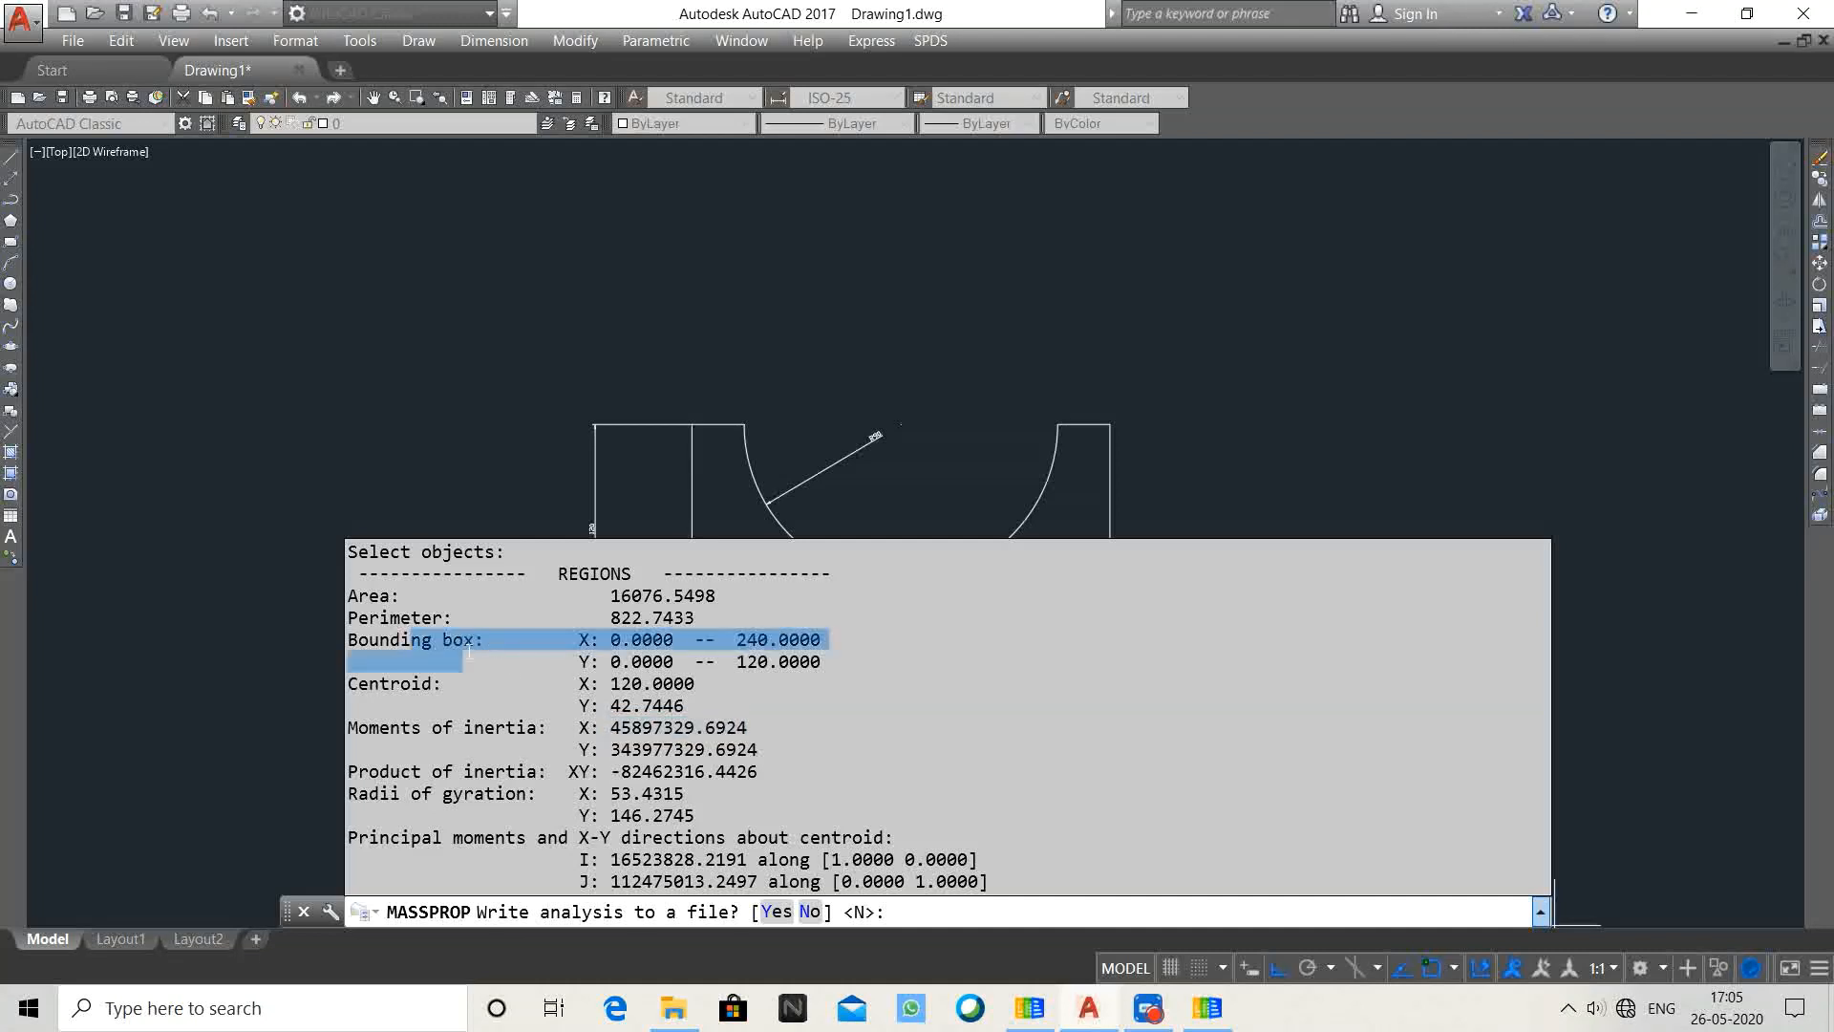
click(727, 640)
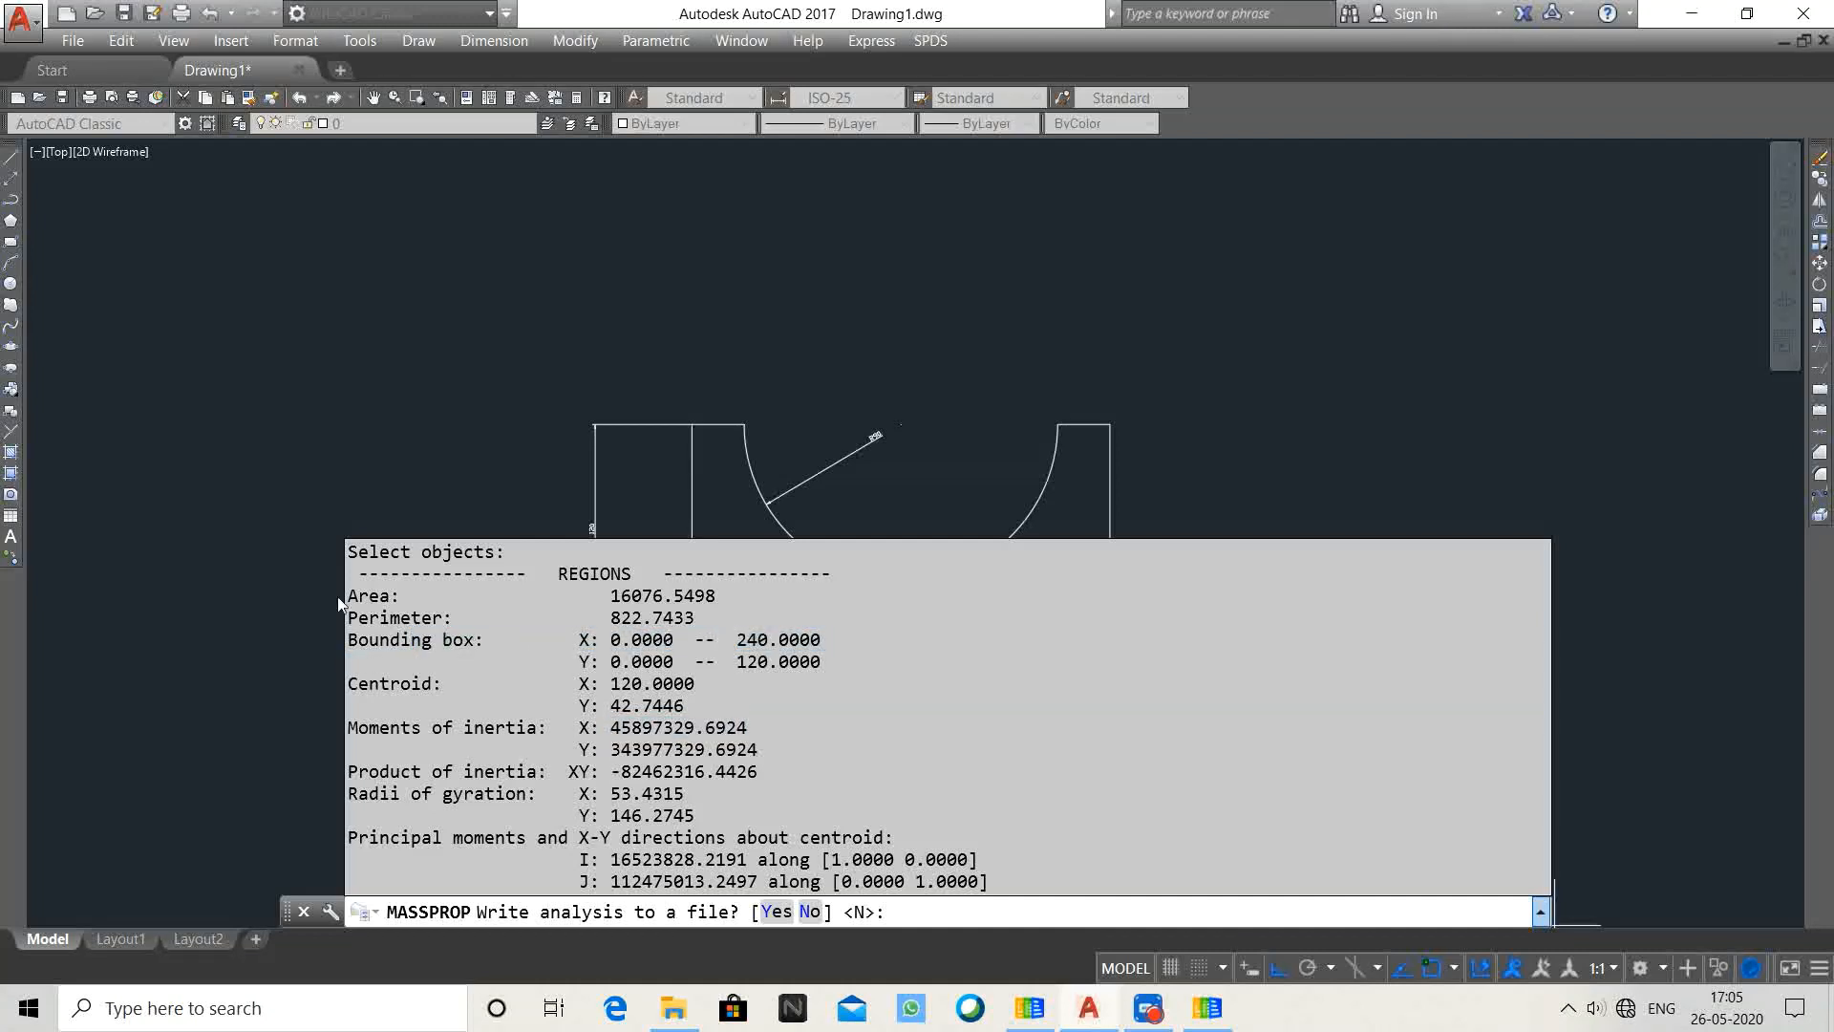
drag(359, 596, 410, 597)
drag(359, 617, 433, 685)
click(410, 655)
drag(579, 705, 695, 727)
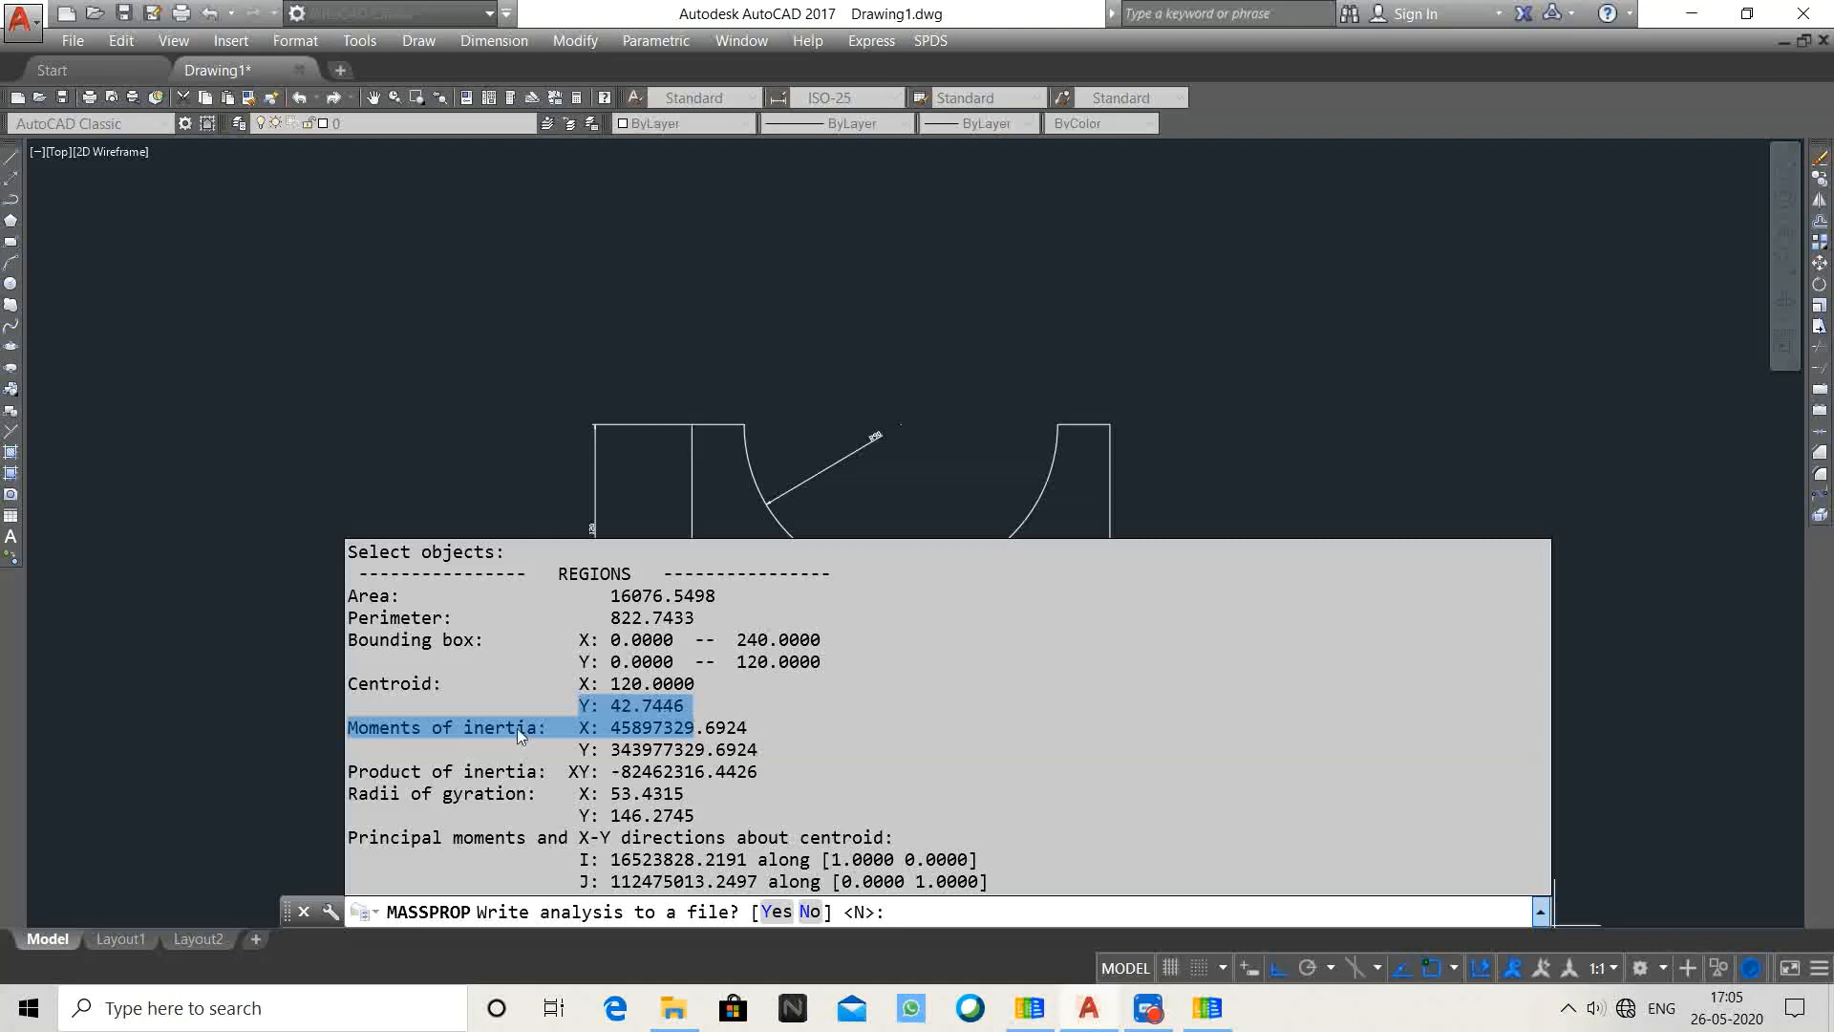
click(476, 704)
drag(590, 771, 684, 772)
drag(466, 796, 608, 794)
drag(473, 838, 788, 838)
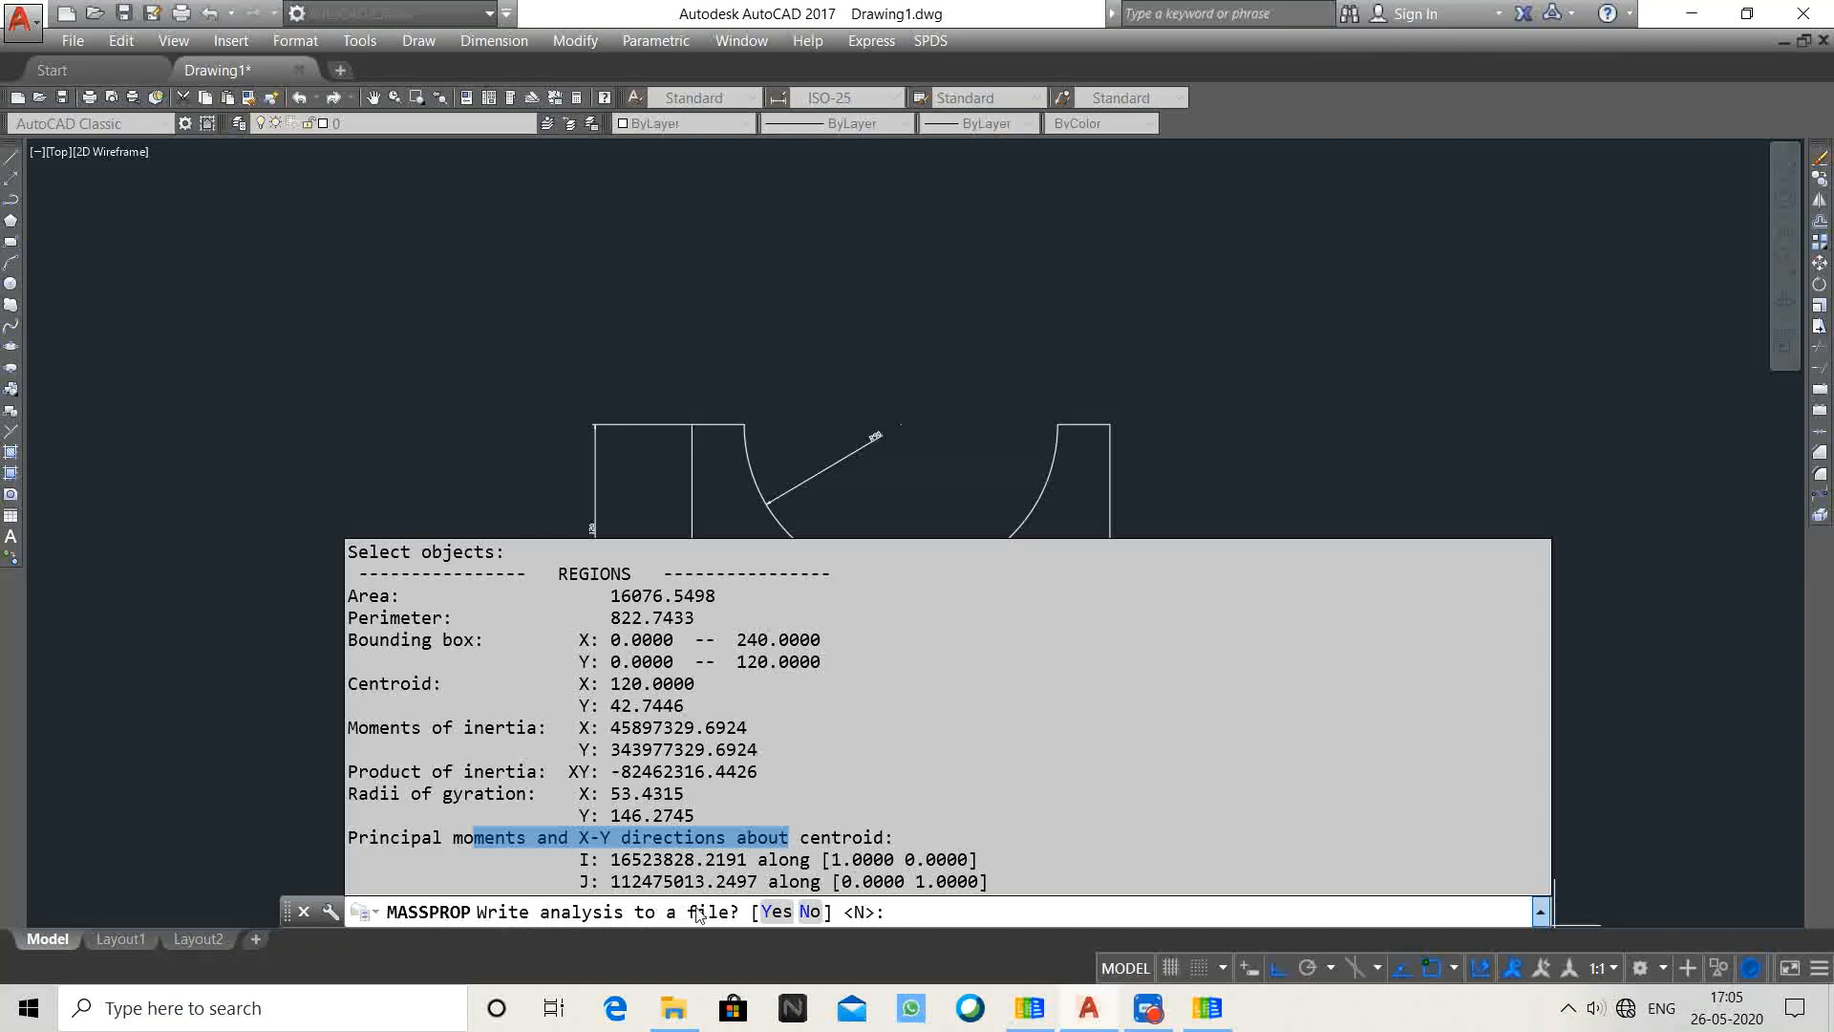
Write the mass property analysis to Drawing1.mpr in the Documents folder, replacing the existing file
click(778, 913)
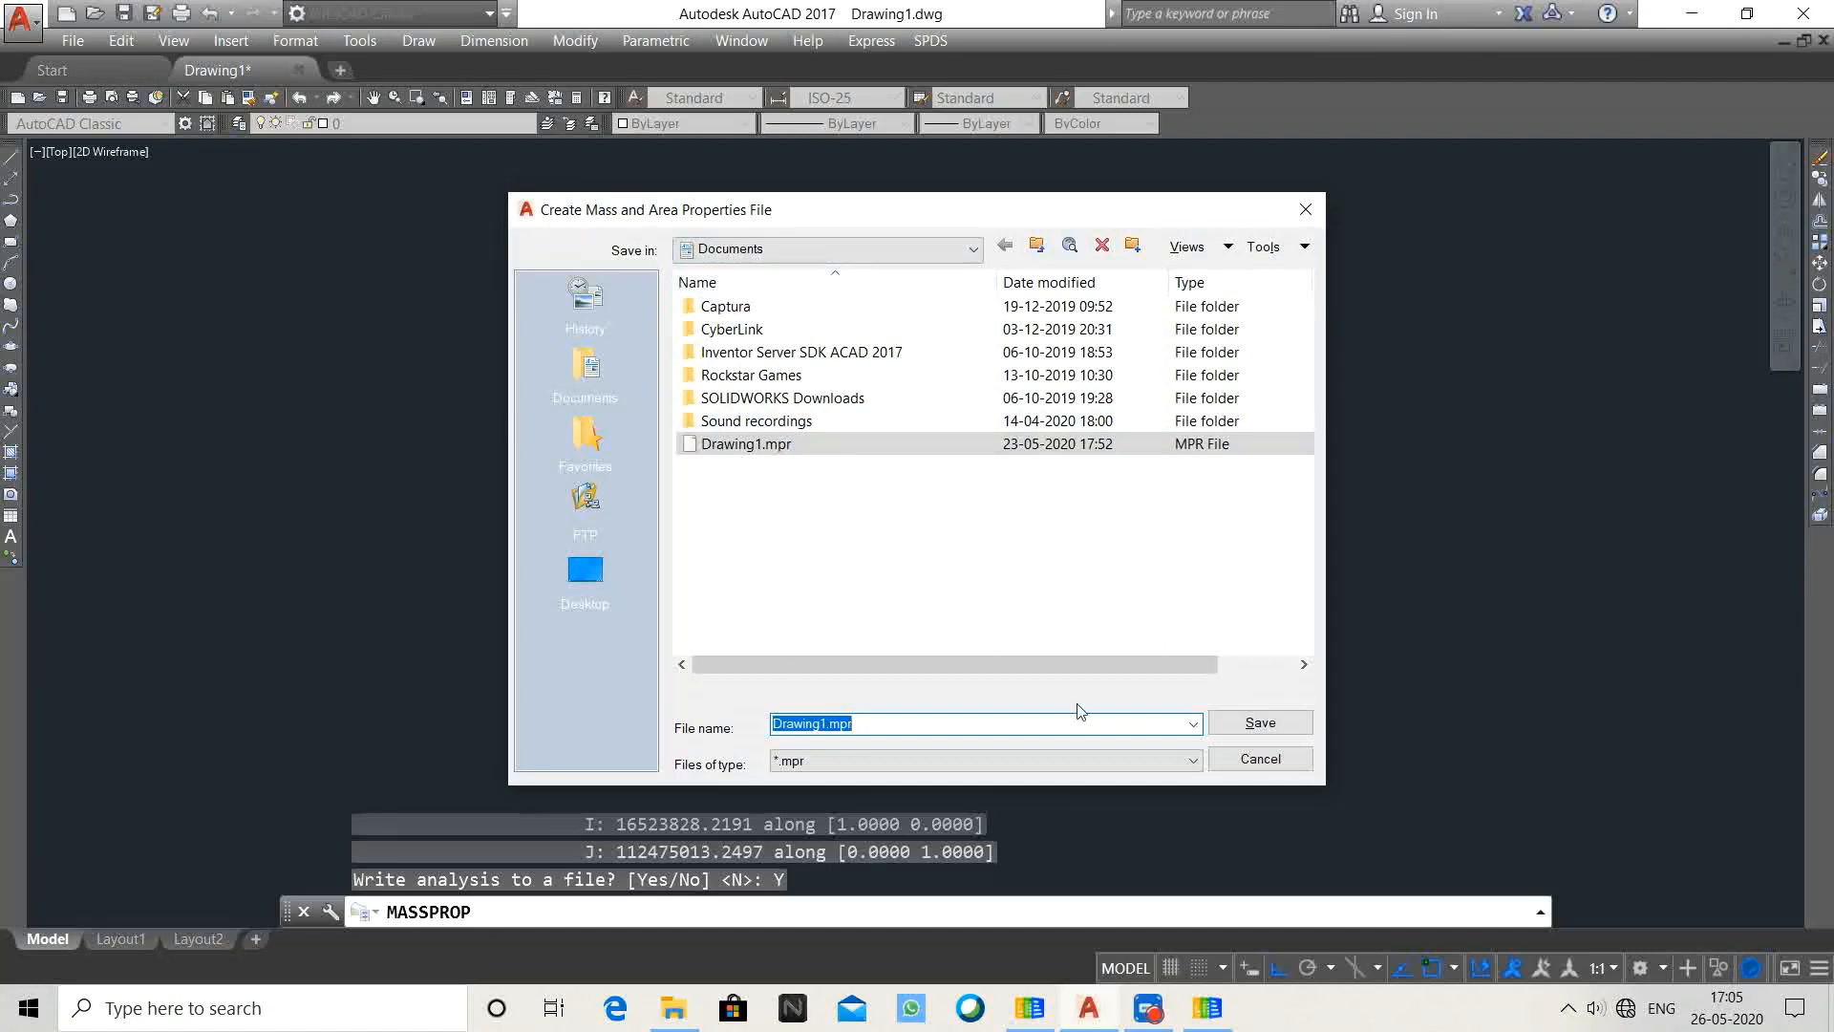
click(1280, 726)
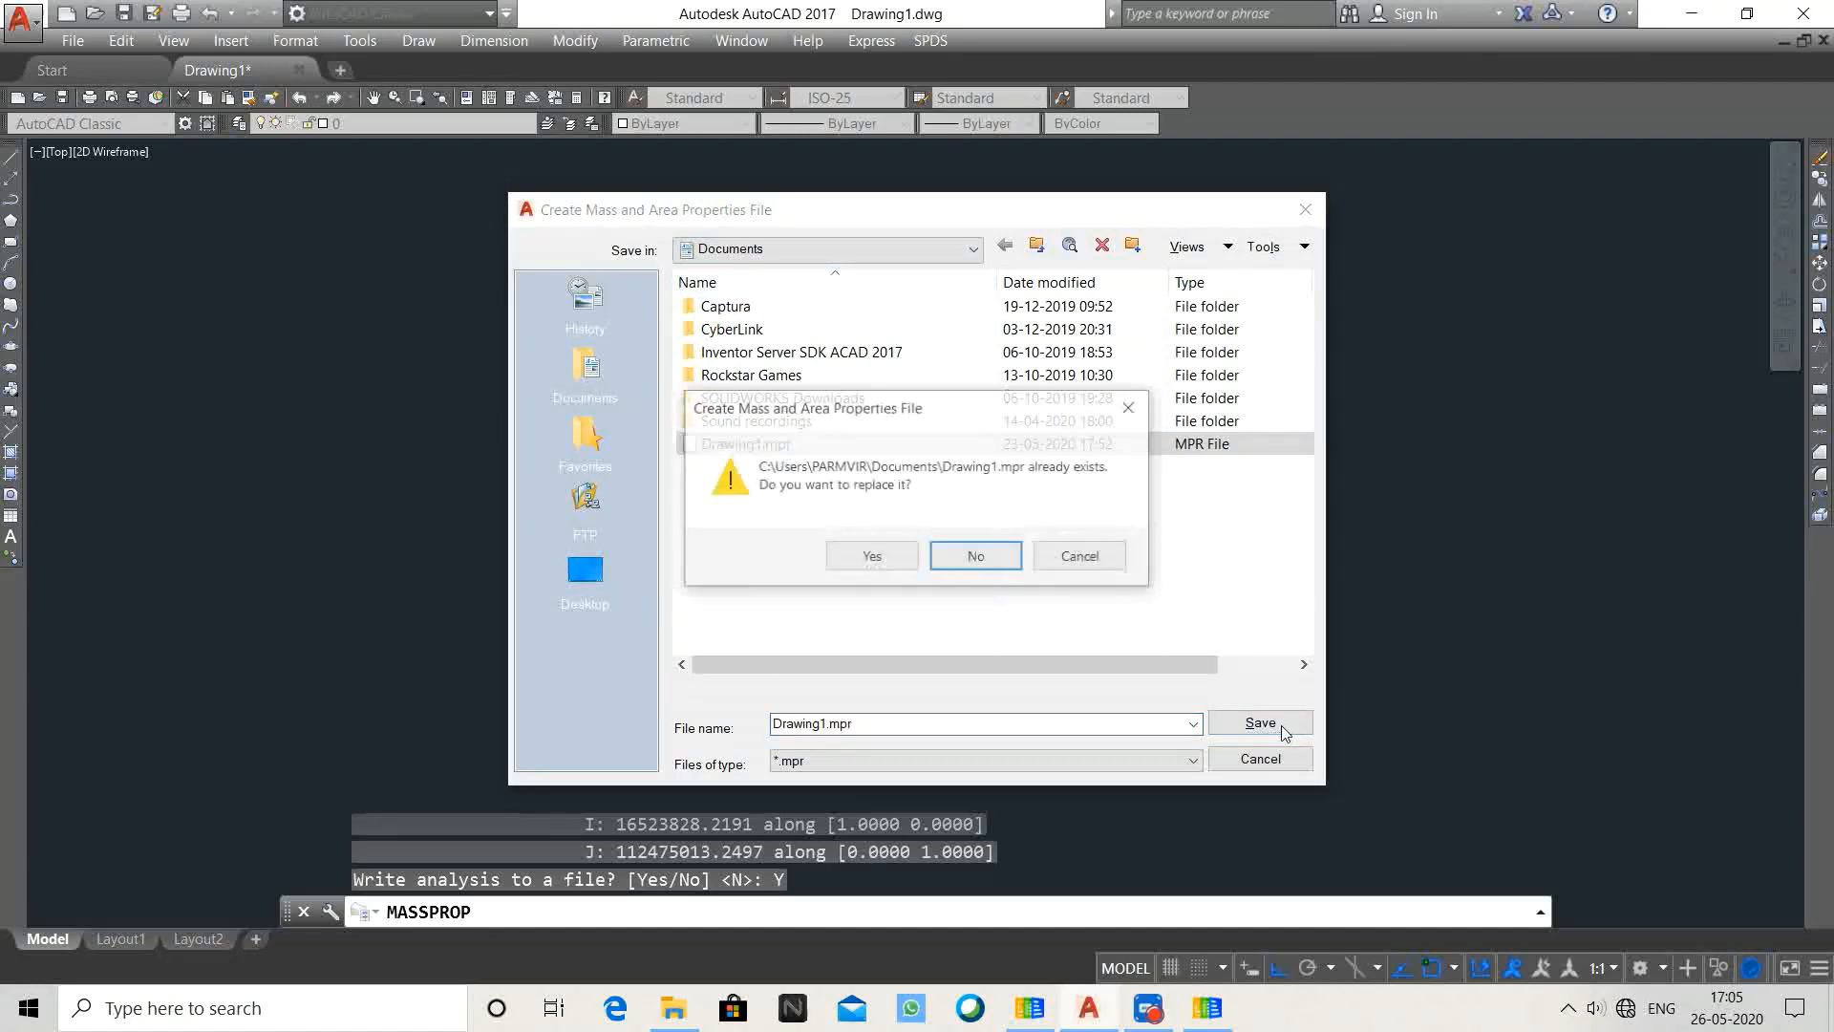
click(869, 560)
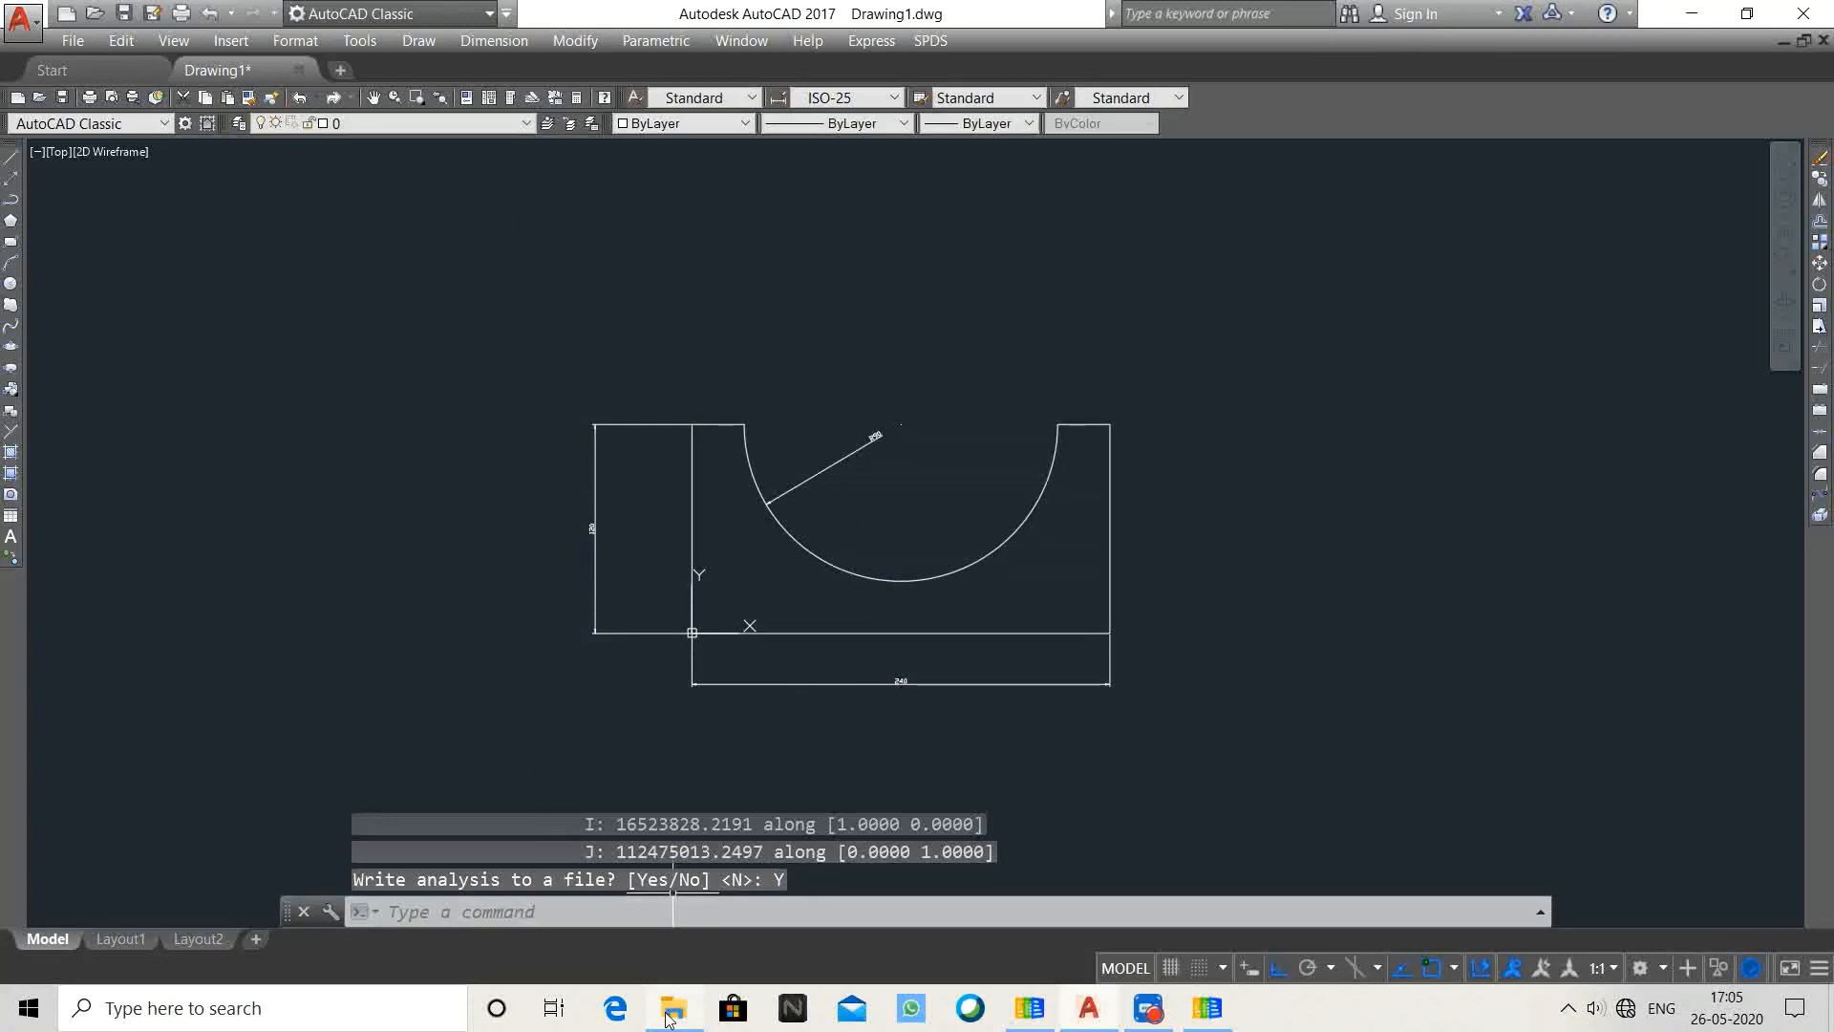
Switch to File Explorer, open Drawing1.mpr from Documents with Notepad as the default app for .mpr files, and review the saved mass properties
click(702, 1008)
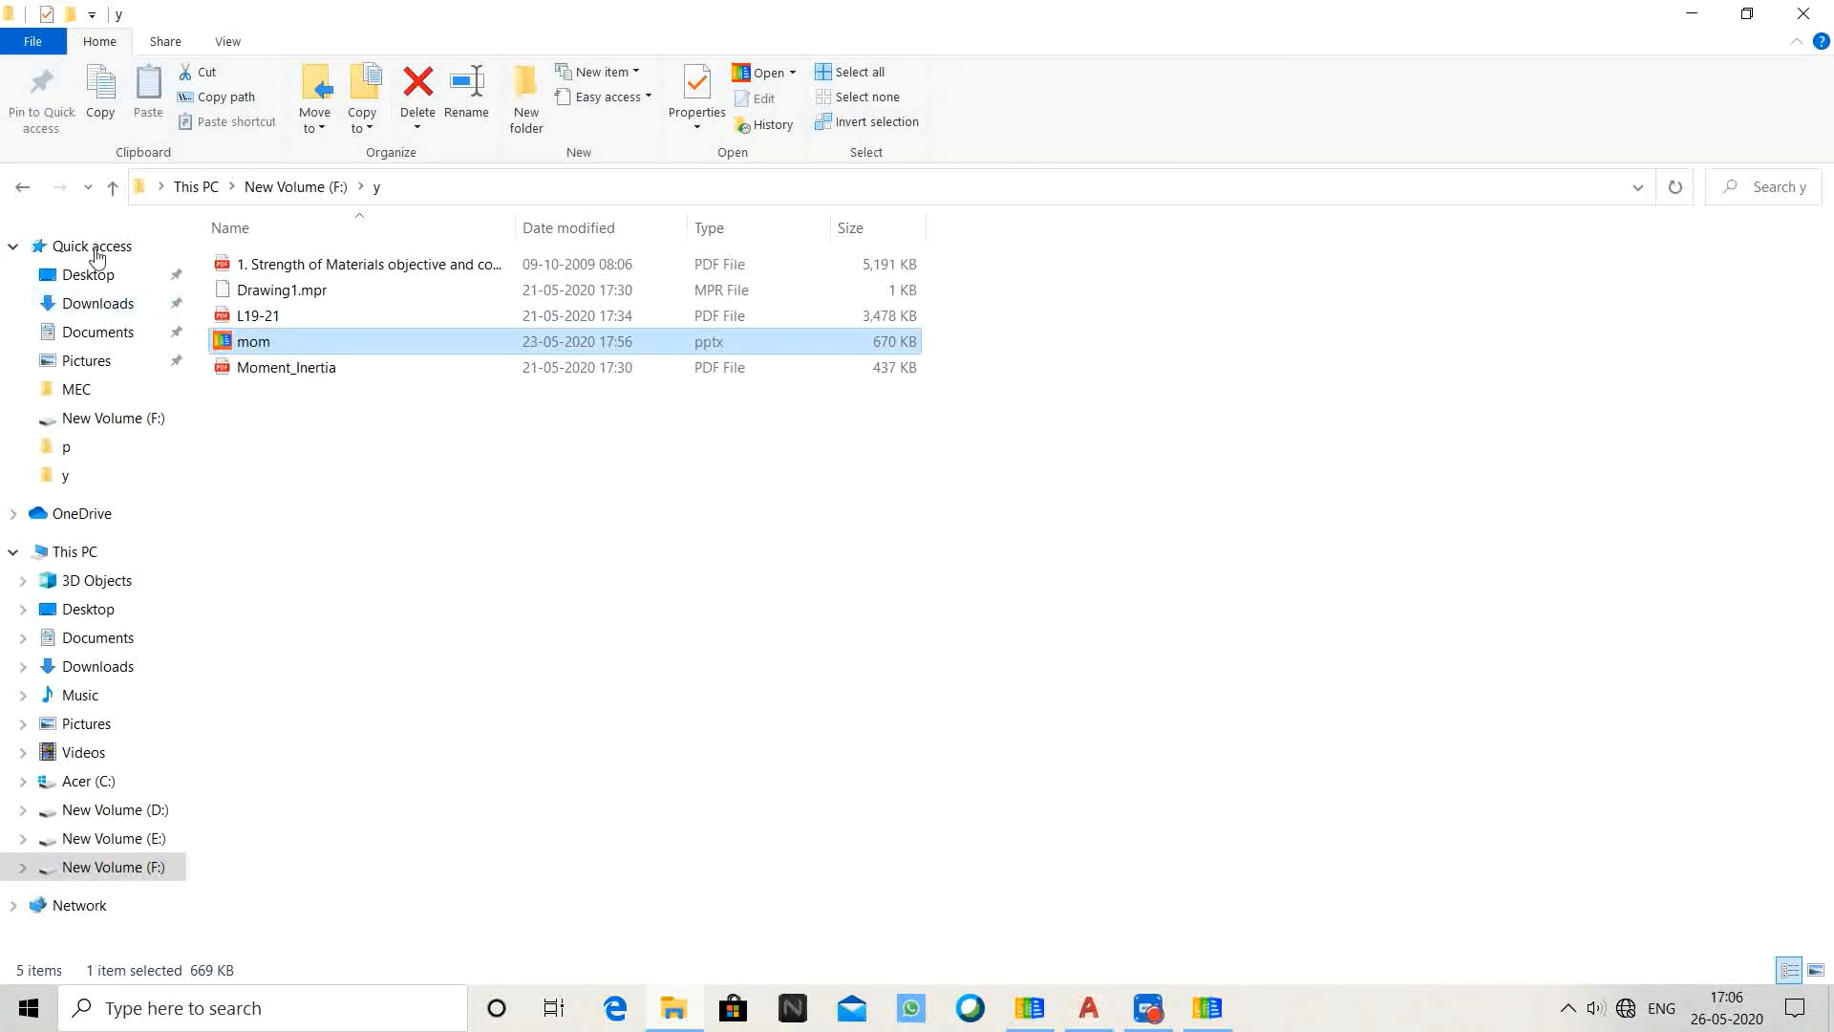
click(103, 334)
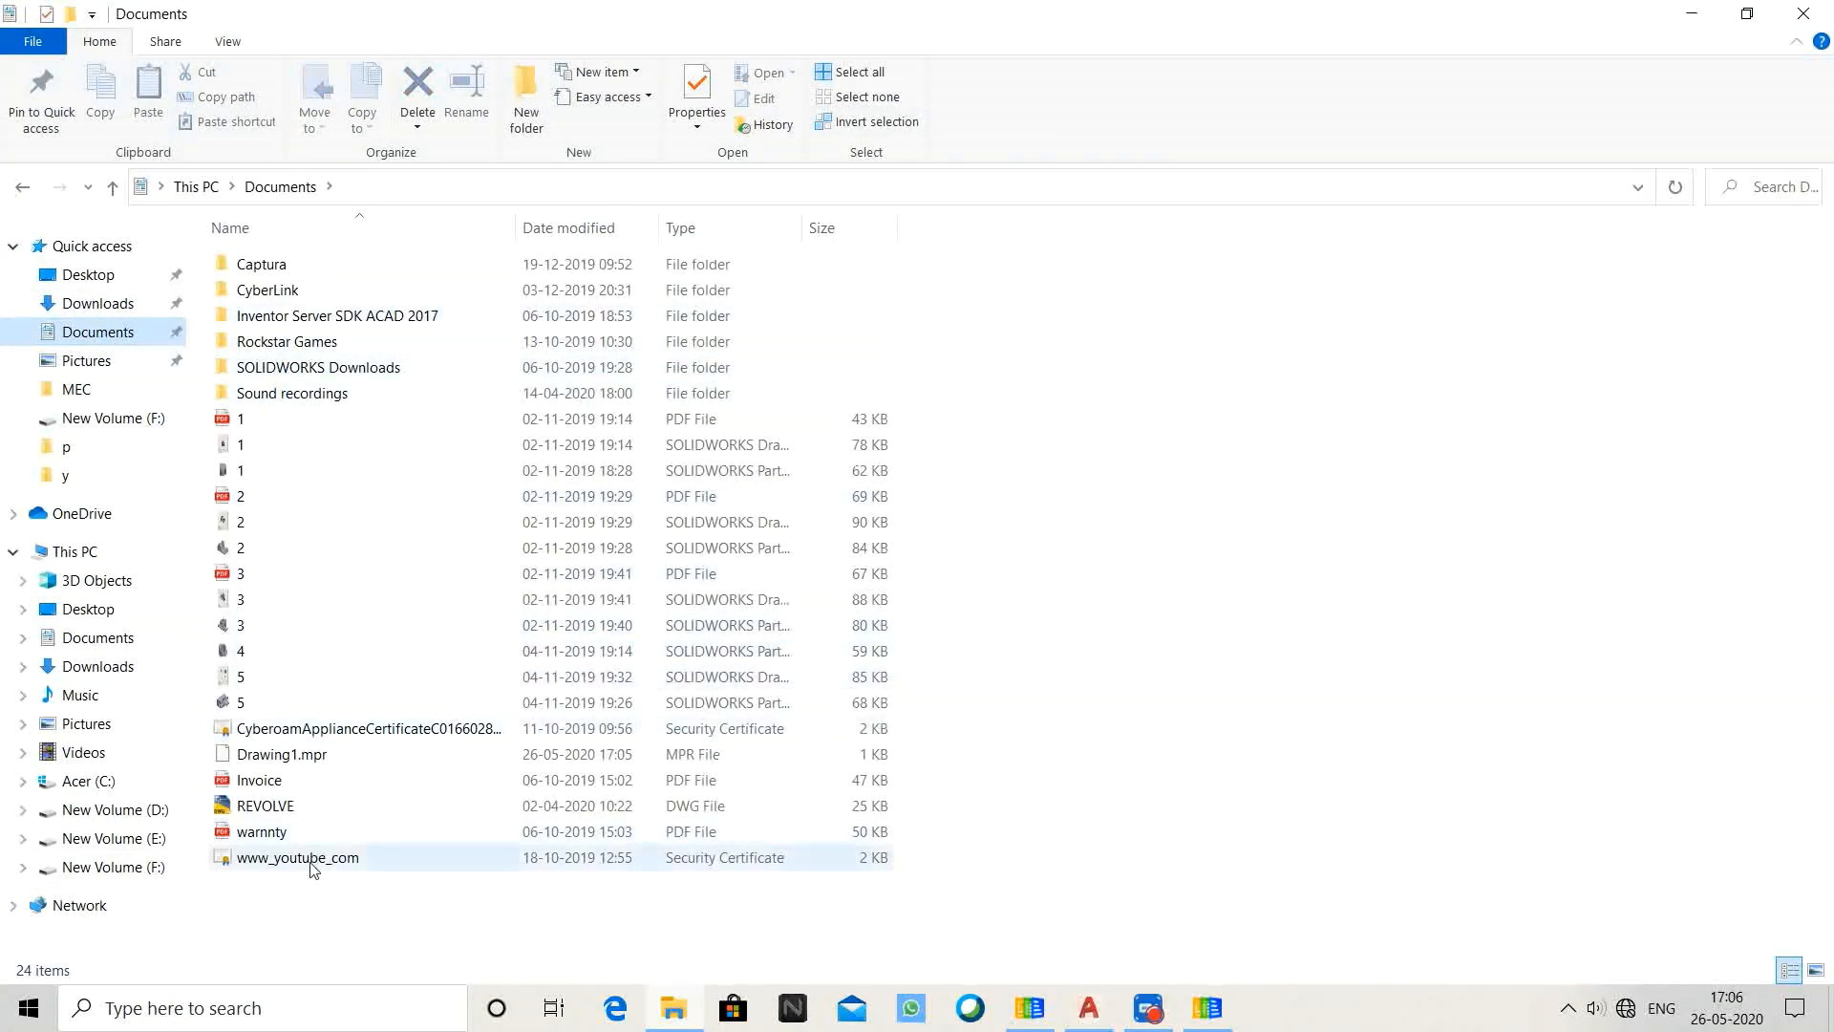
double_click(283, 755)
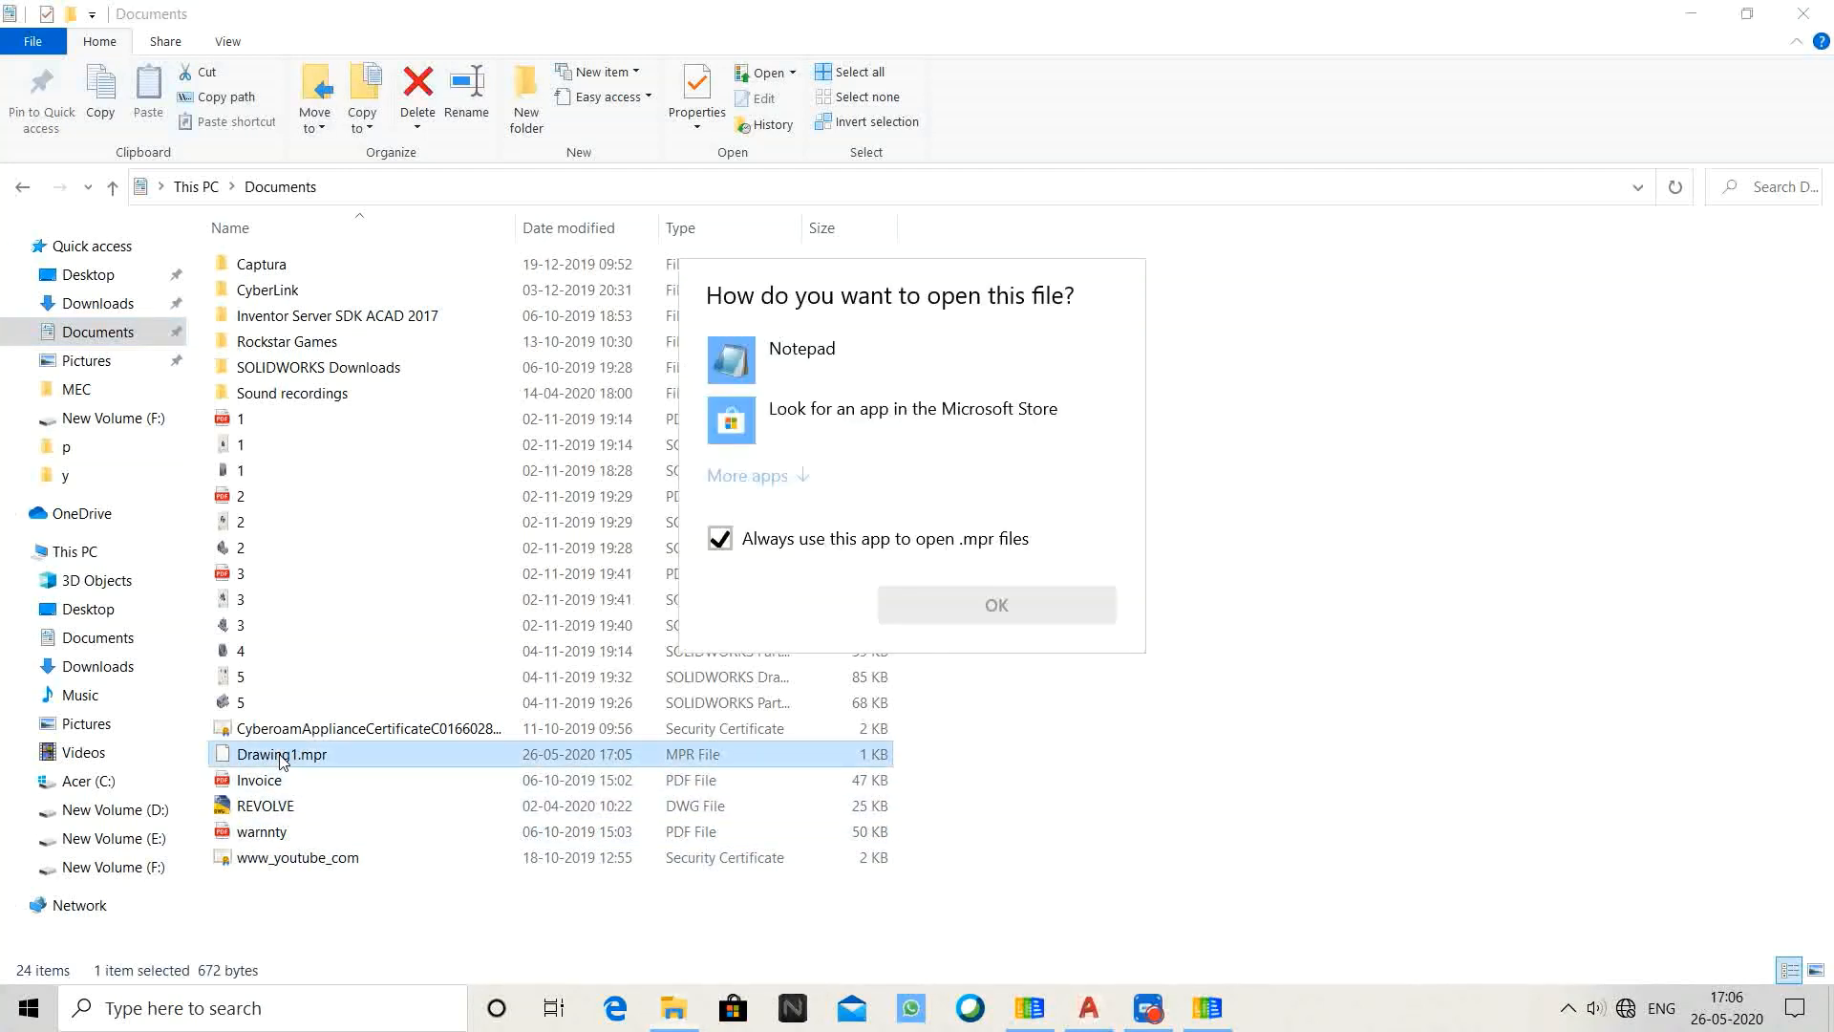
click(802, 373)
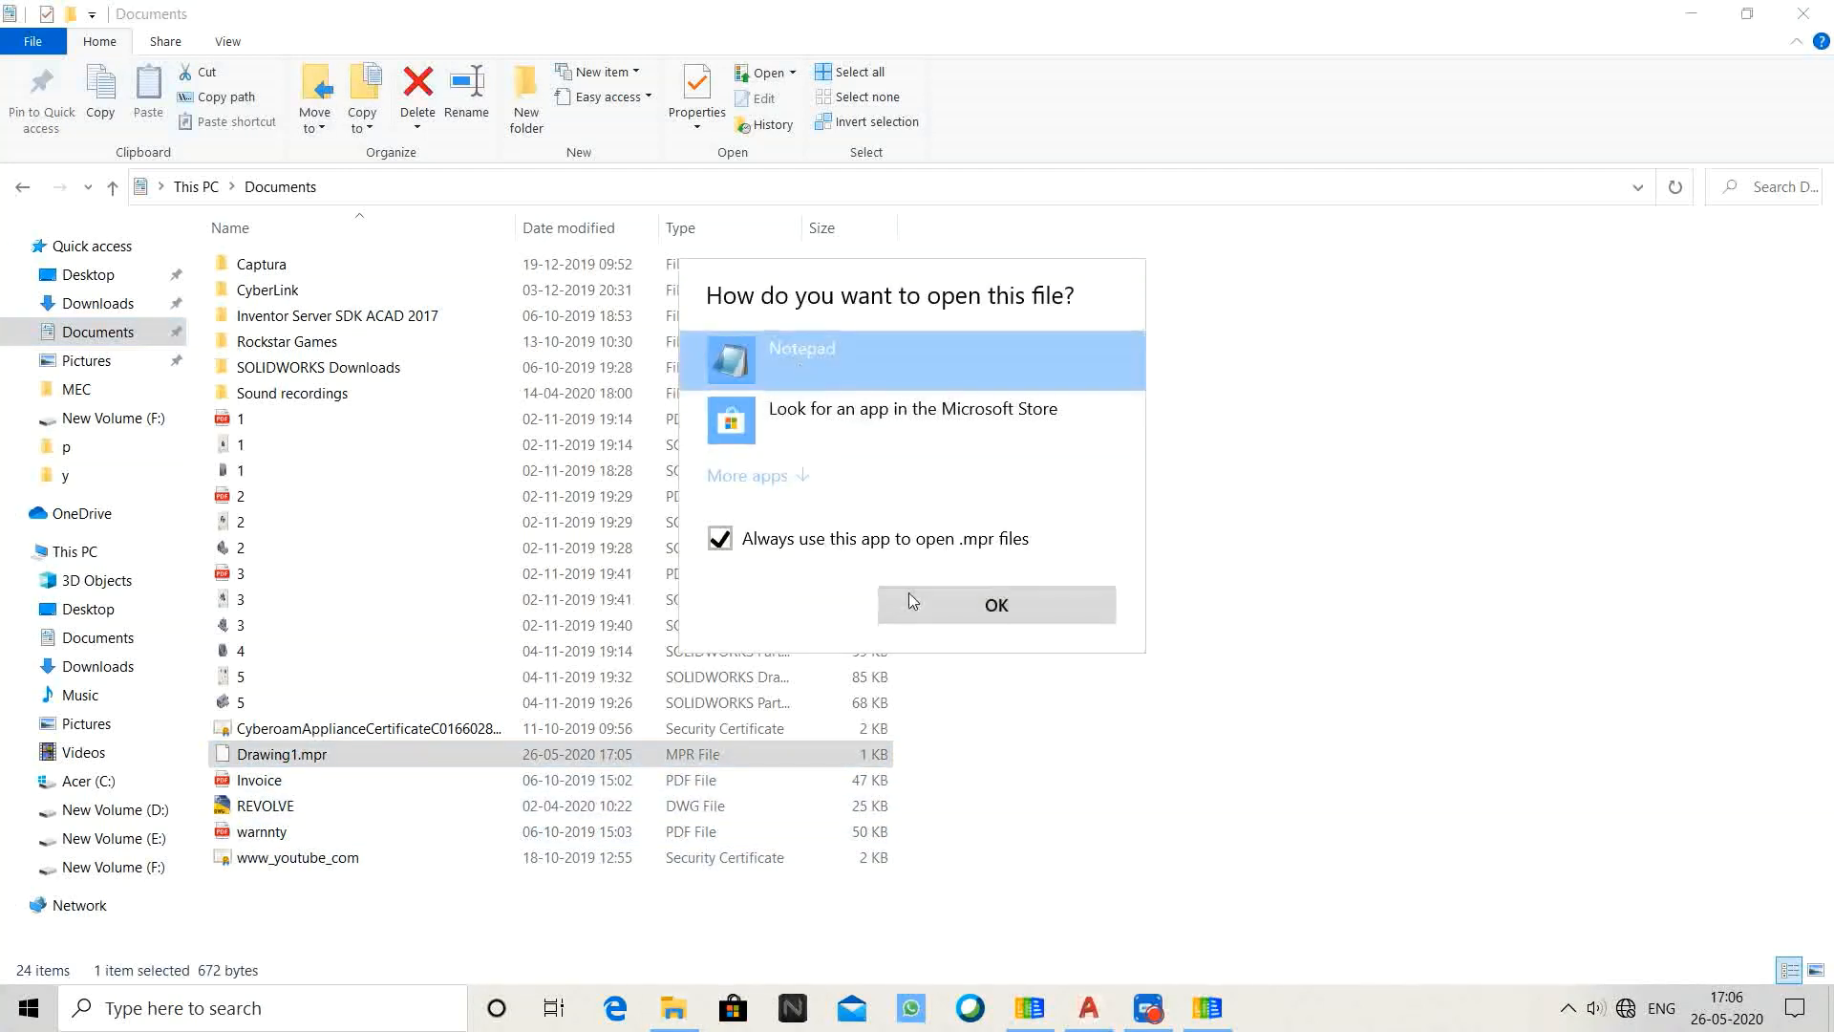
click(917, 600)
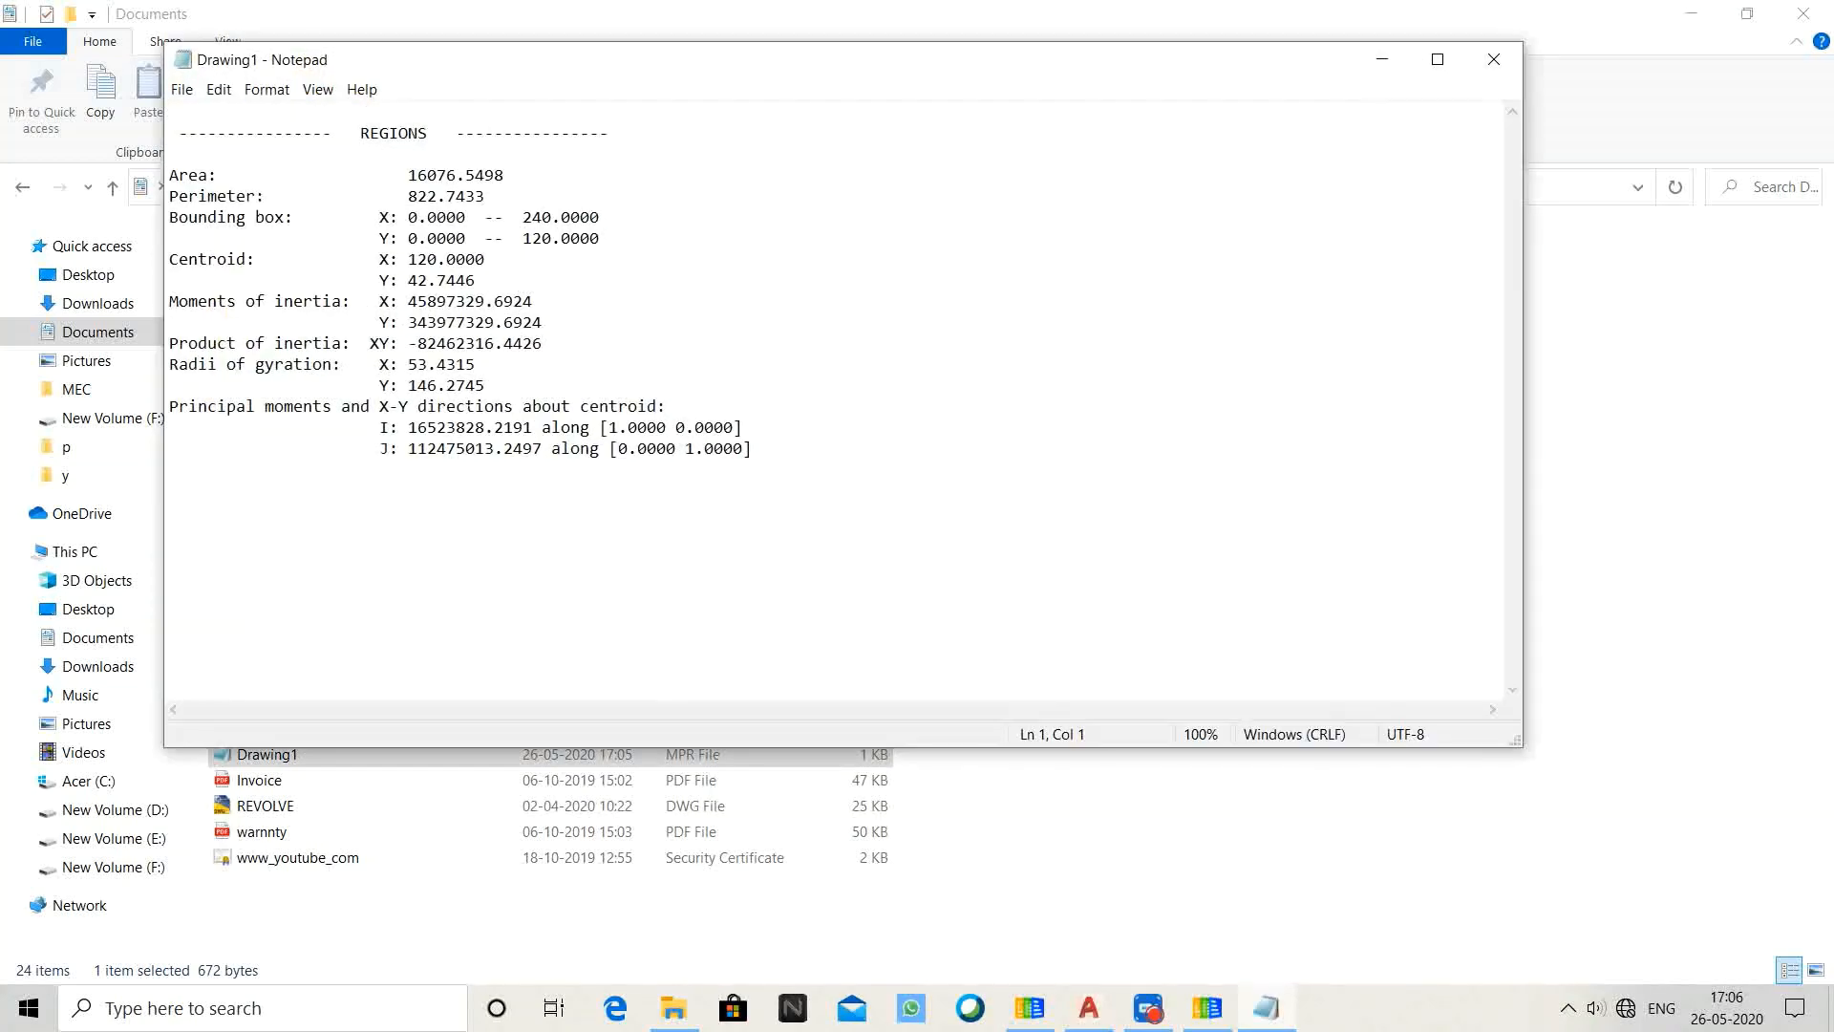
drag(400, 175, 170, 468)
click(170, 469)
key(alt+Tab)
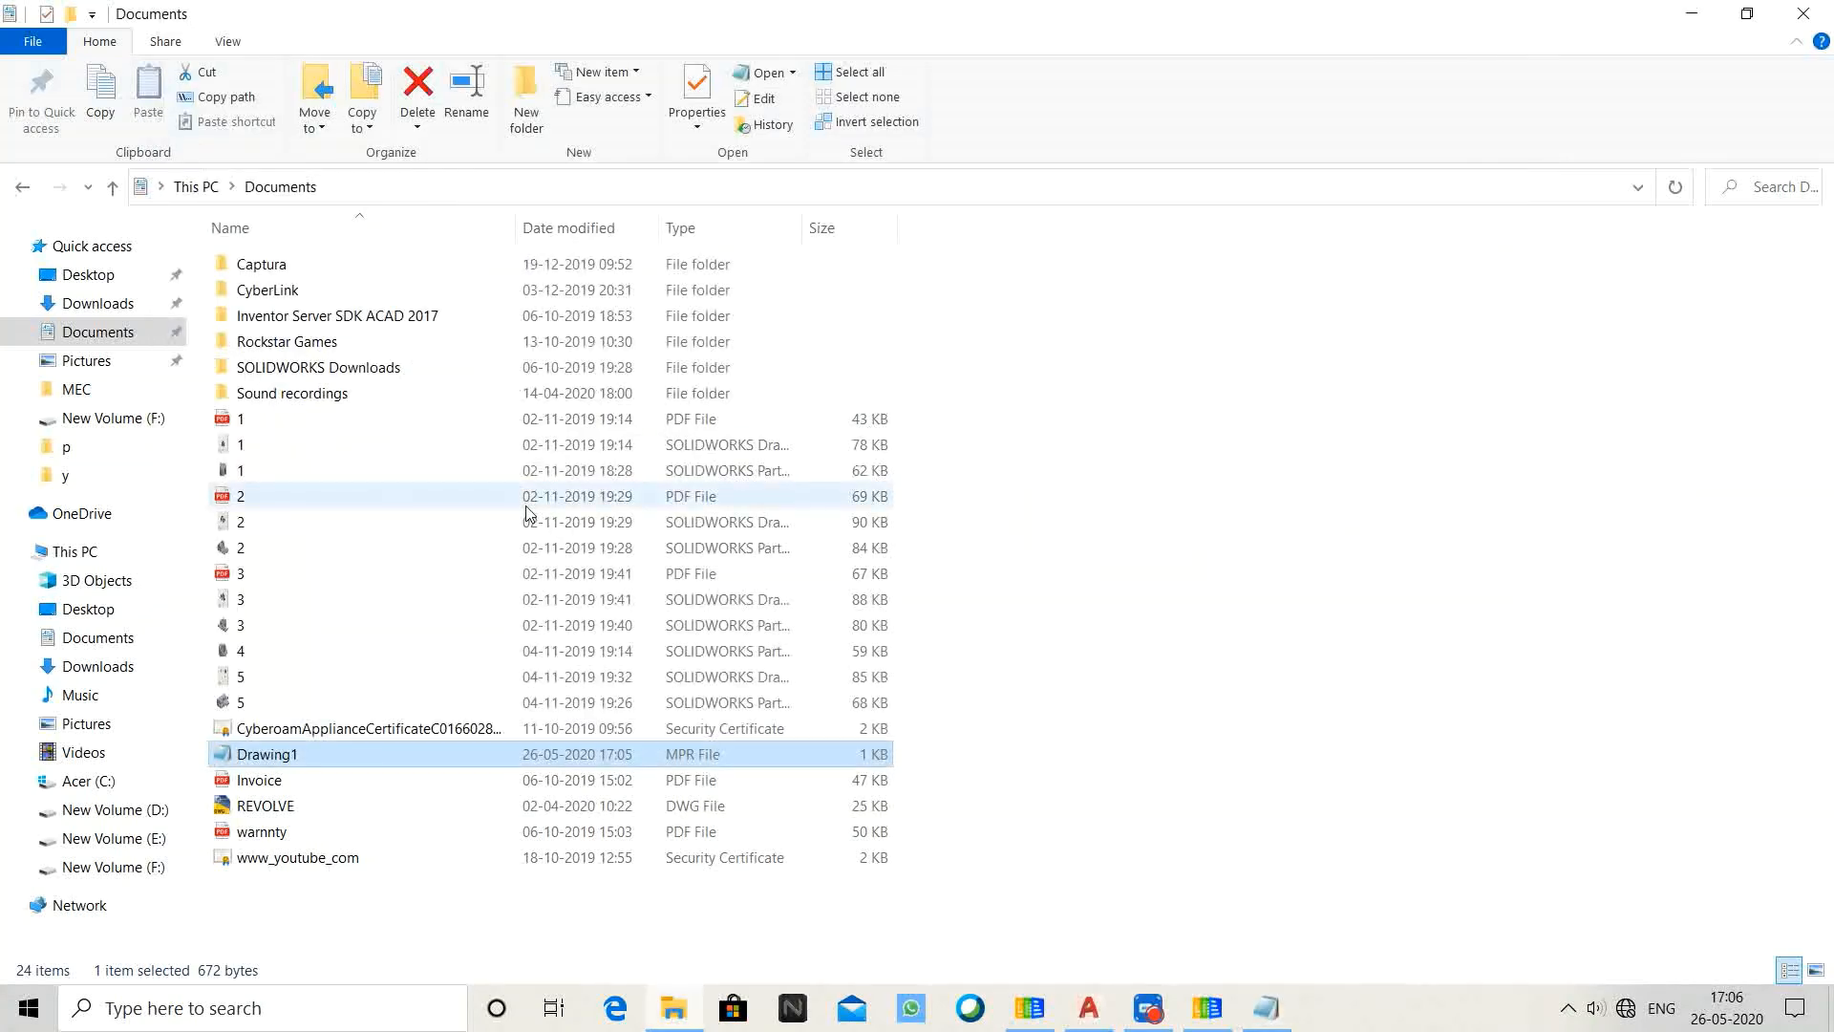
key(alt+Tab)
key(alt+Tab)
key(alt+Tab)
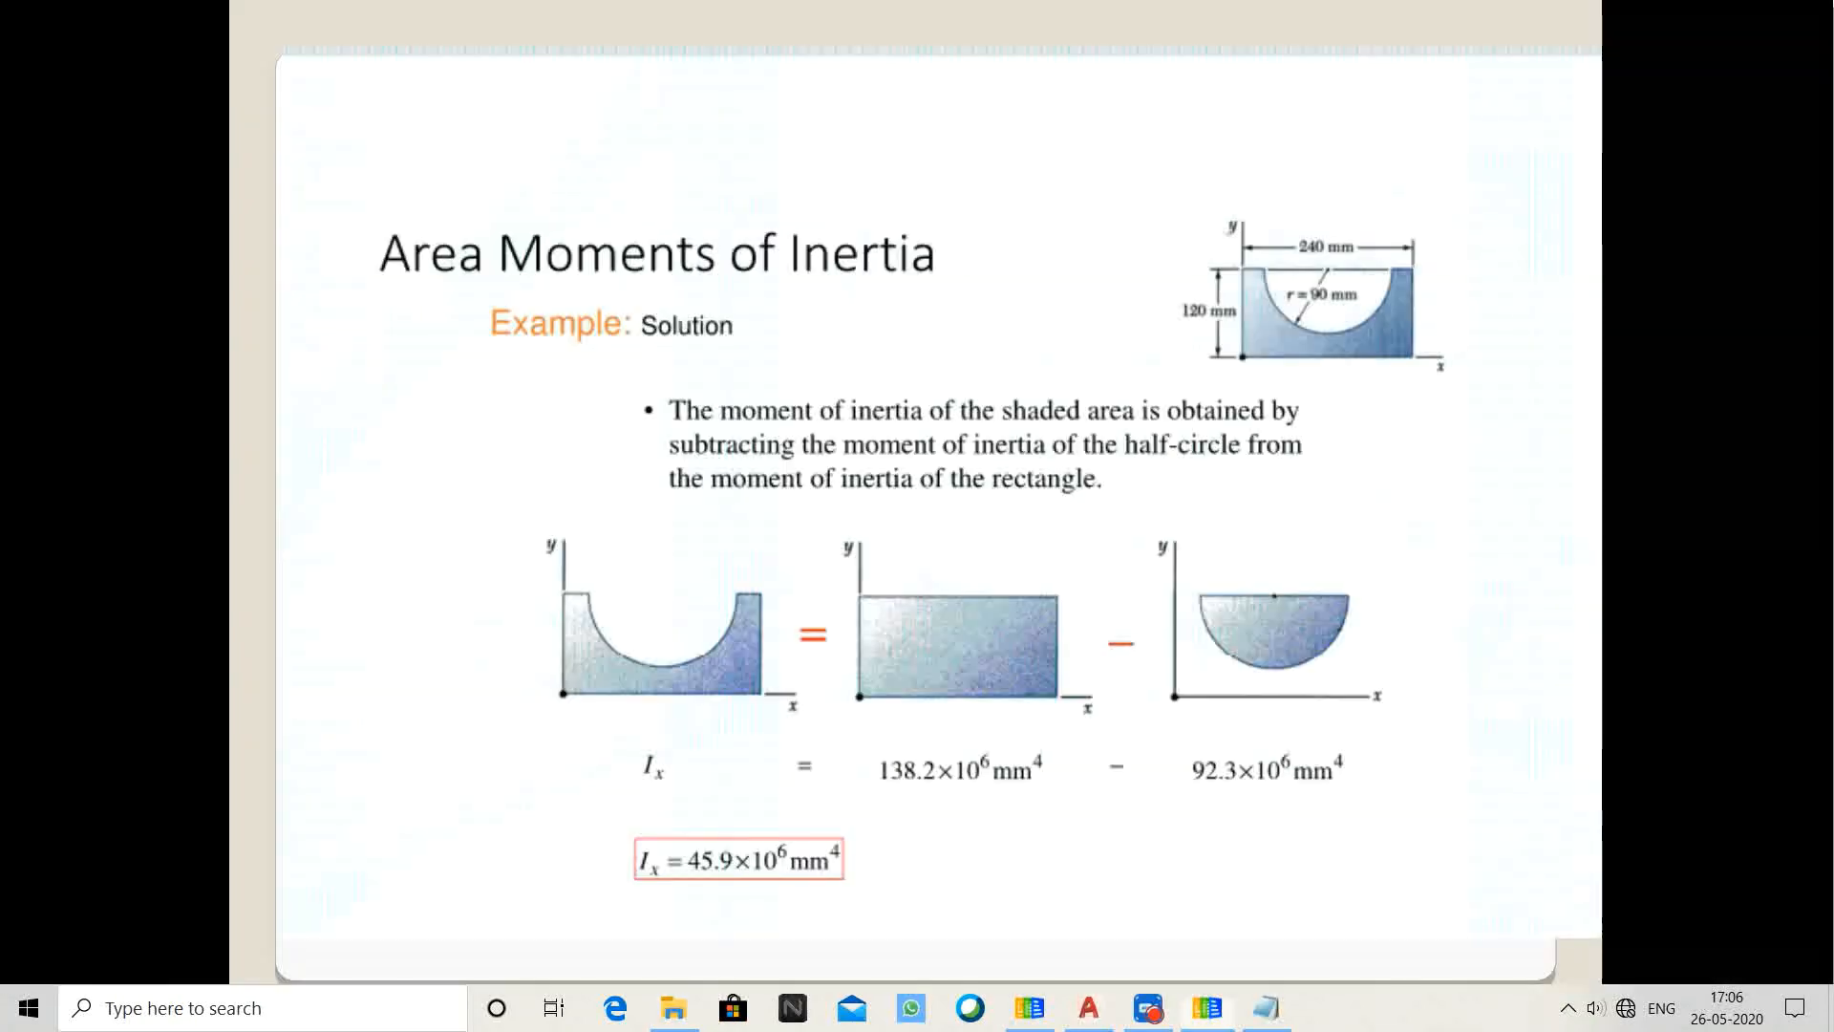
click(638, 650)
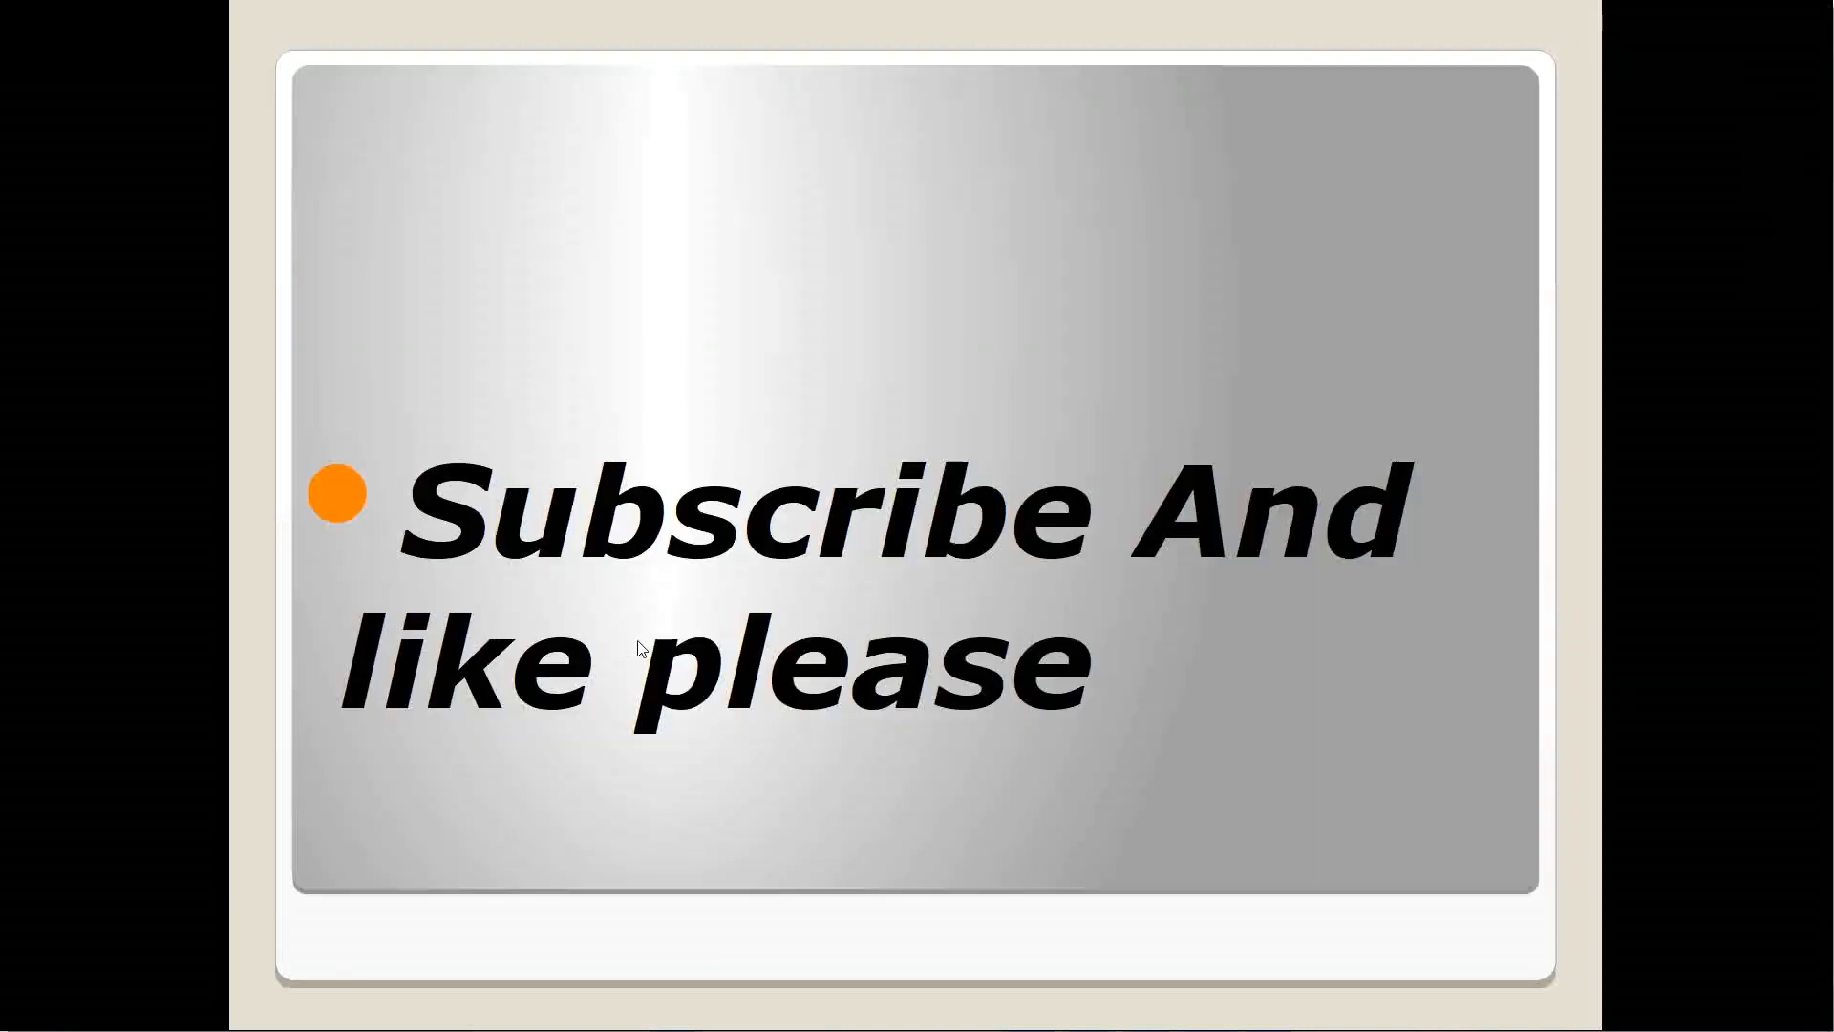
click(638, 642)
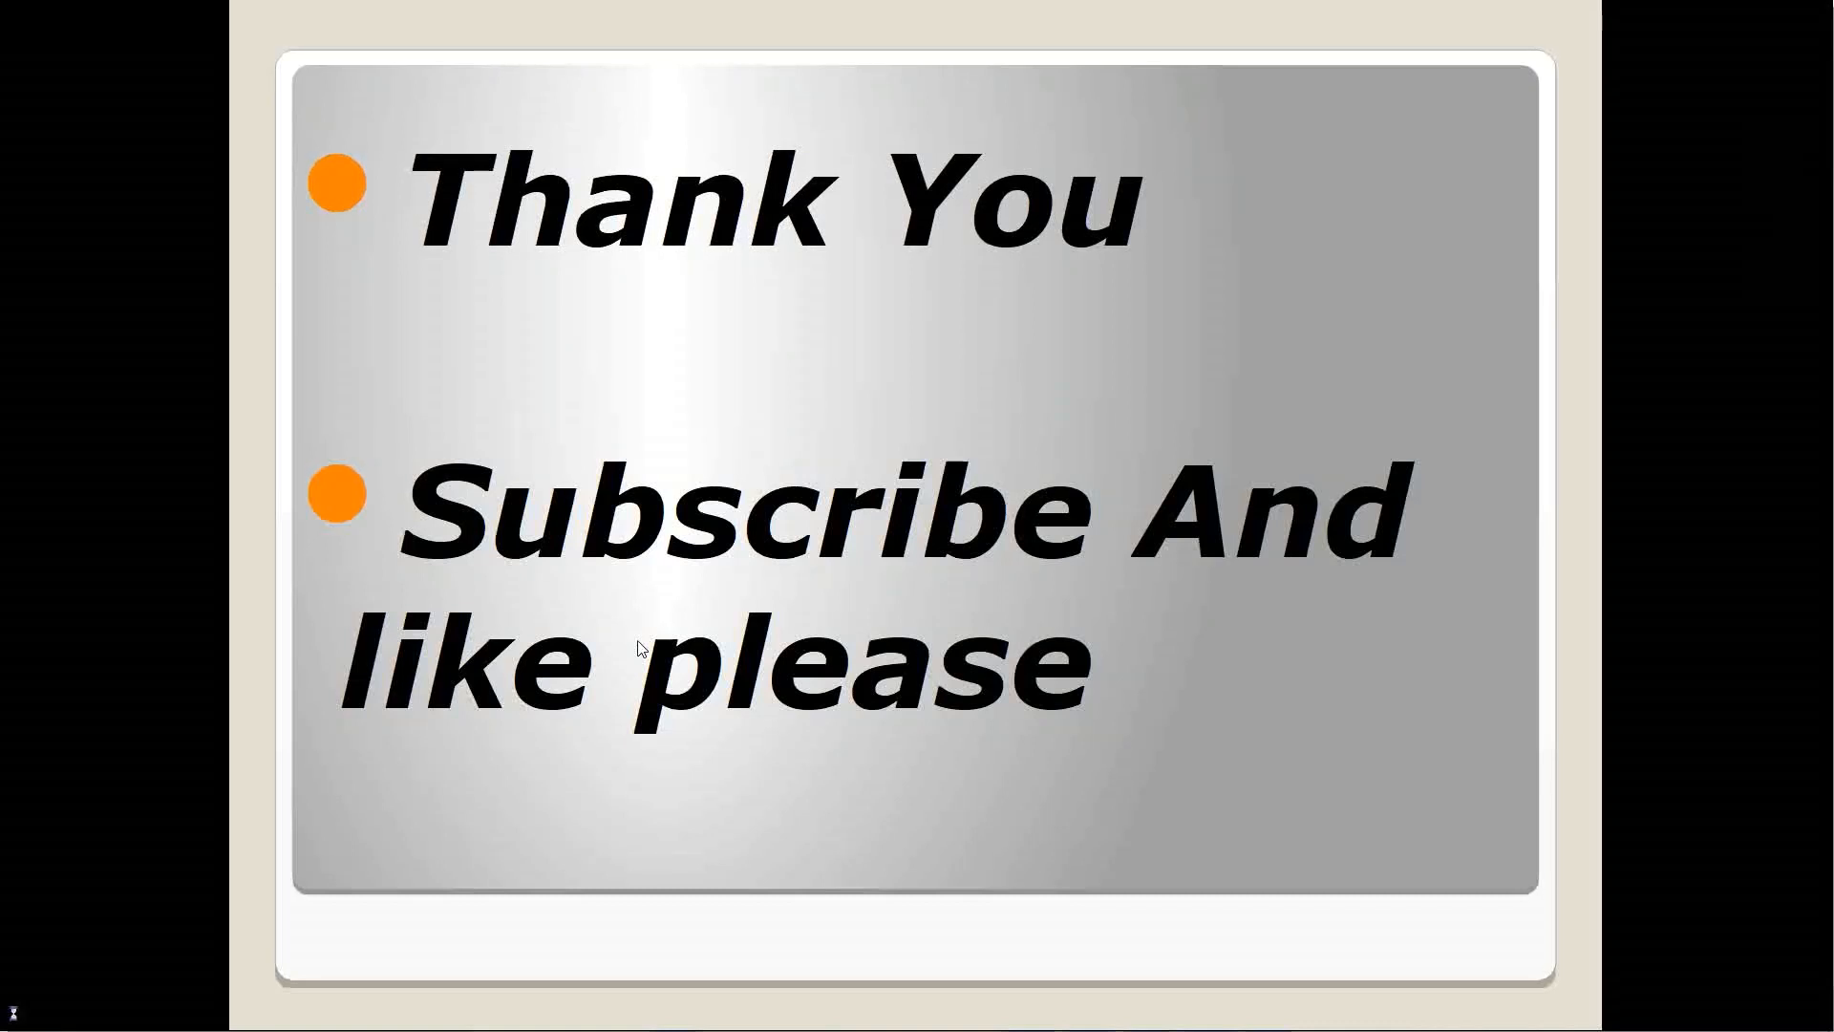
key(alt+Tab)
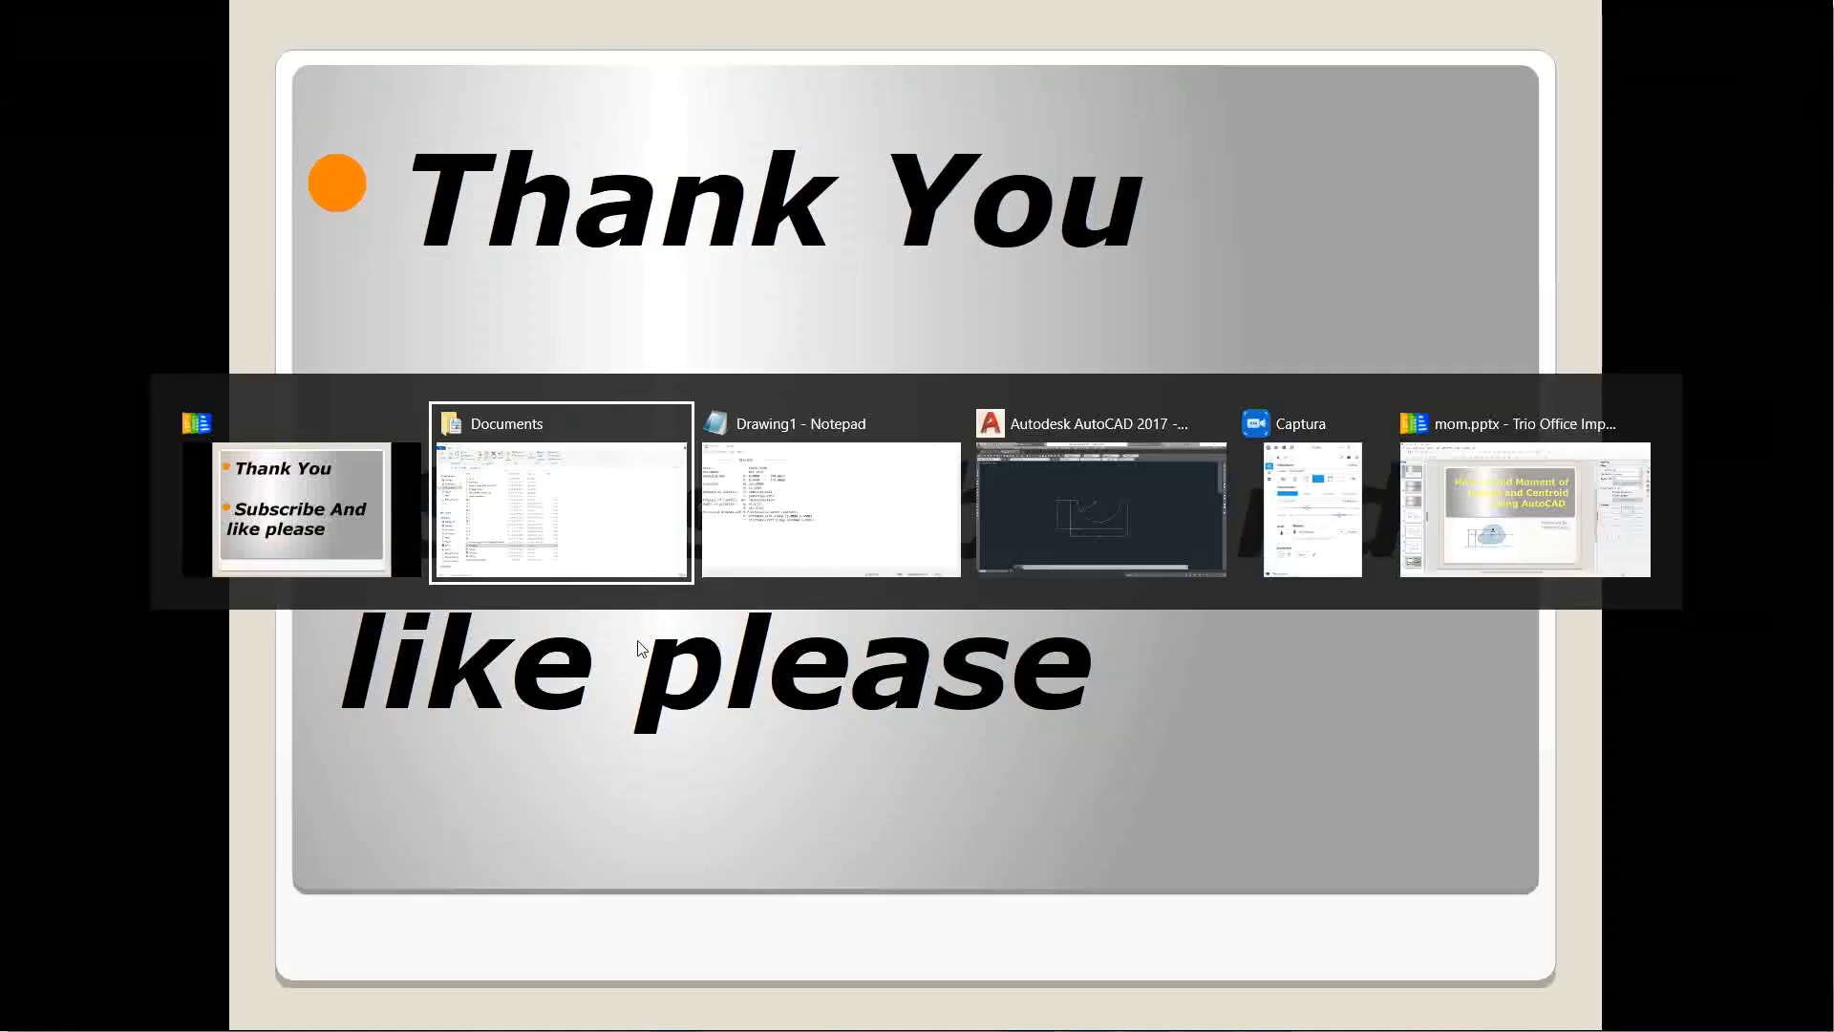
key(alt+Tab)
key(alt+Tab)
key(alt+Tab)
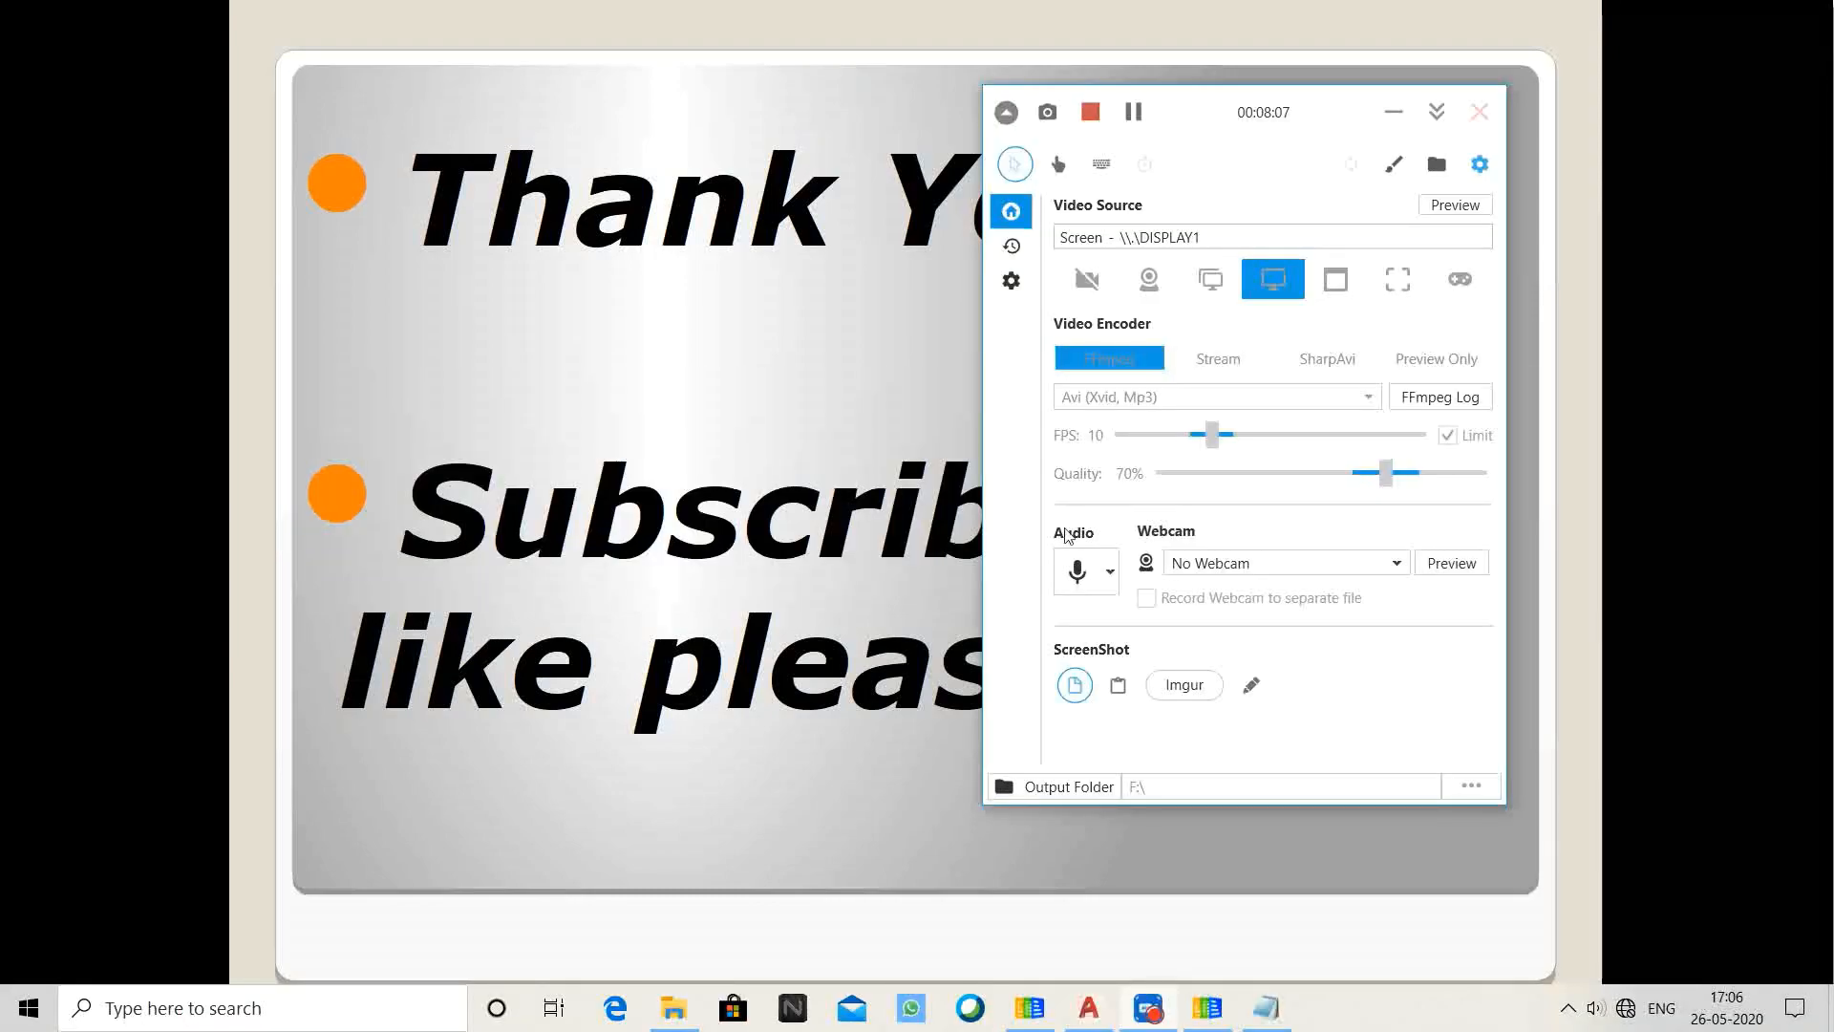